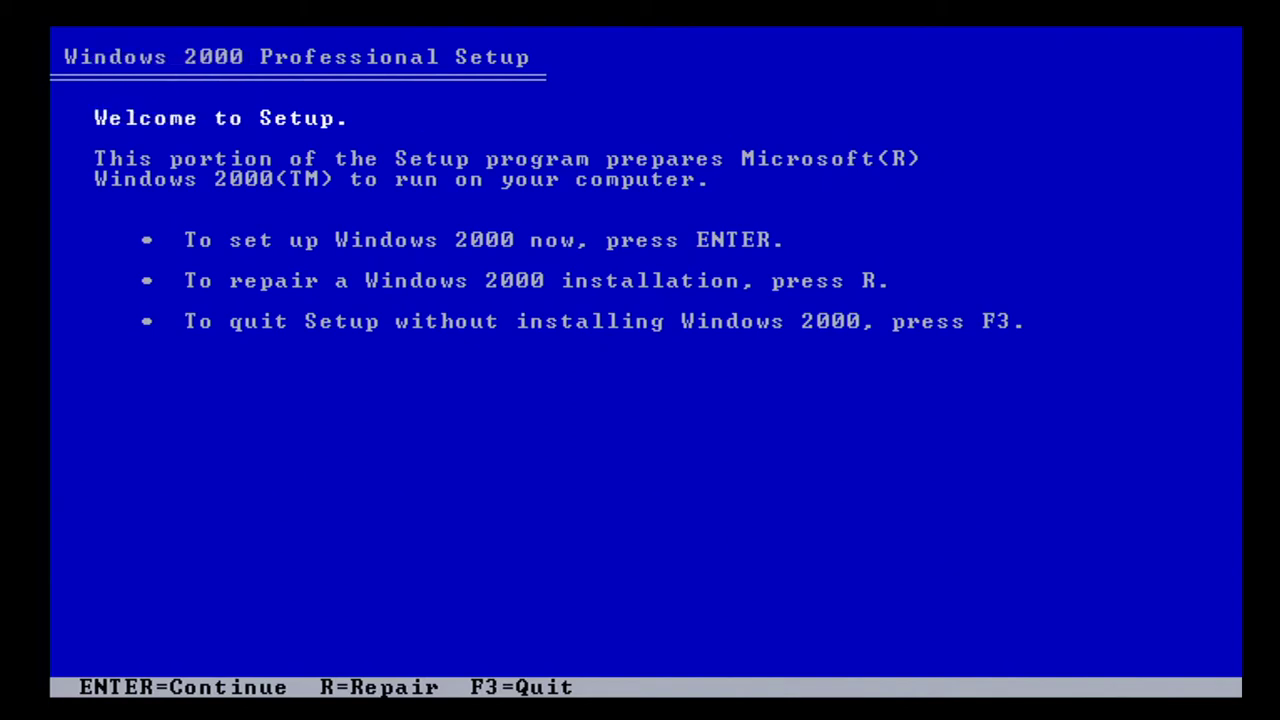
Accept the licence and create a 122096 MB C: partition formatted as NTFS.
key("Return")
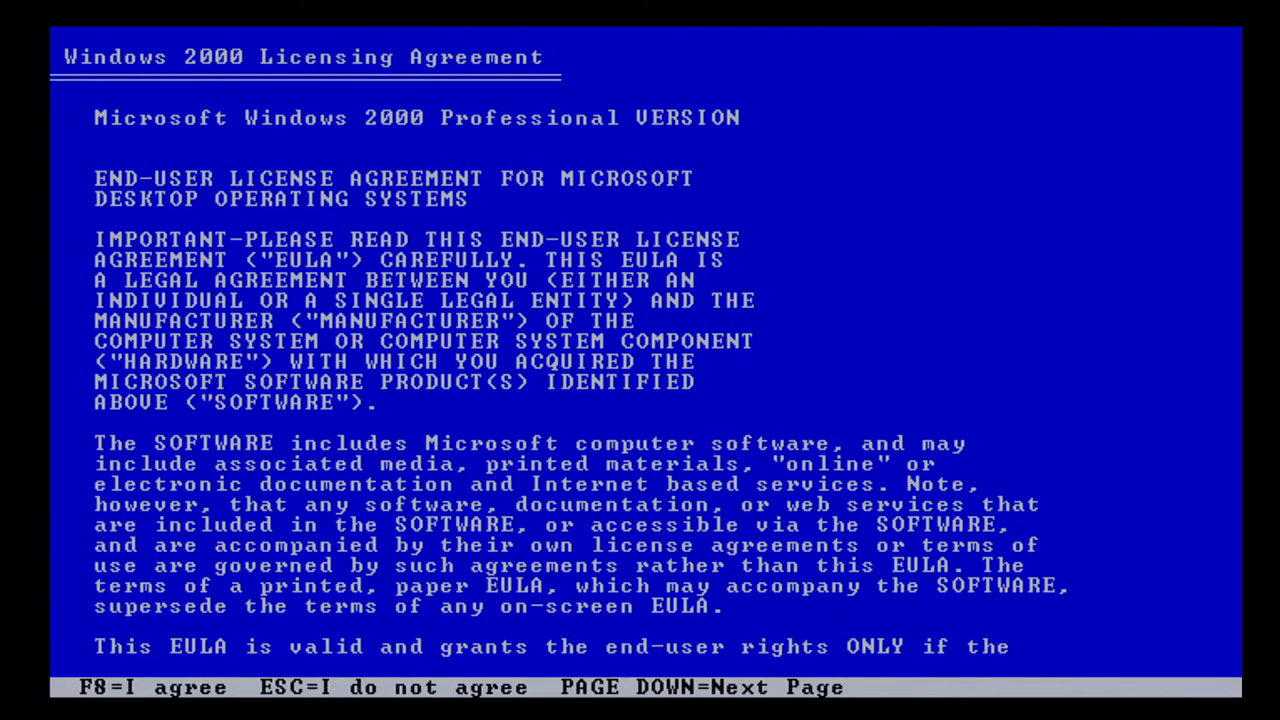
key("F8")
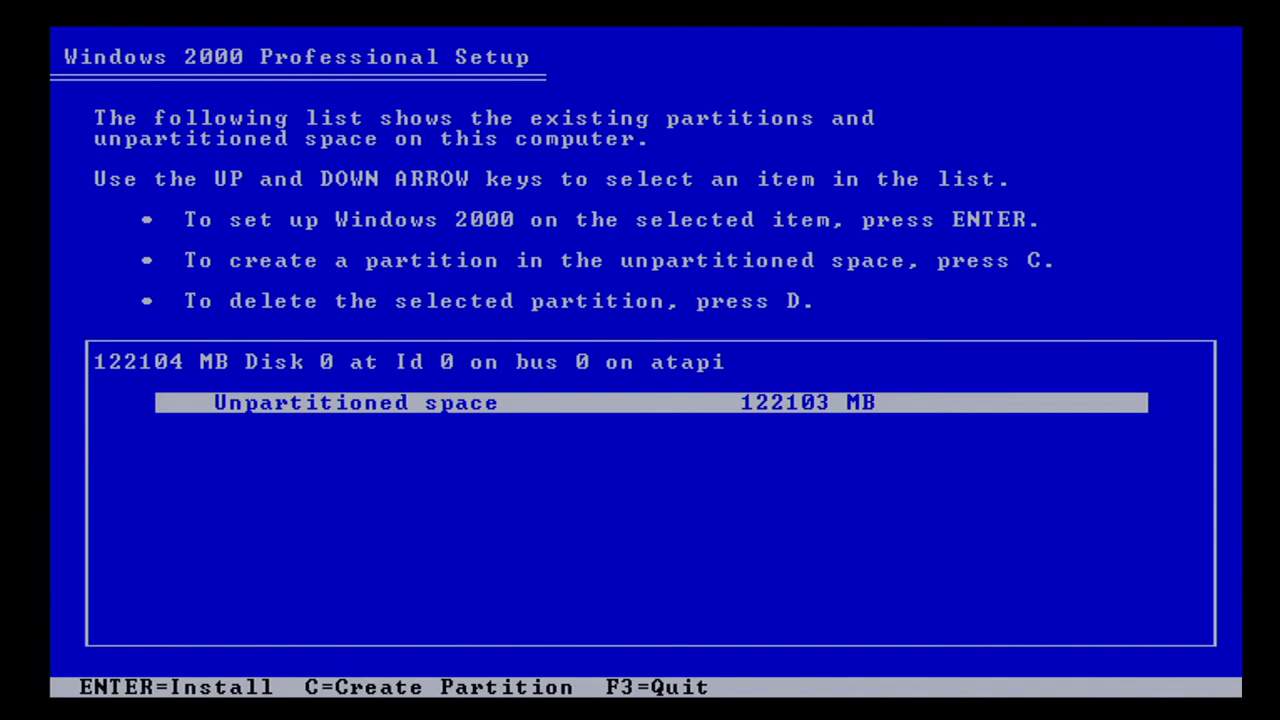
key("Return")
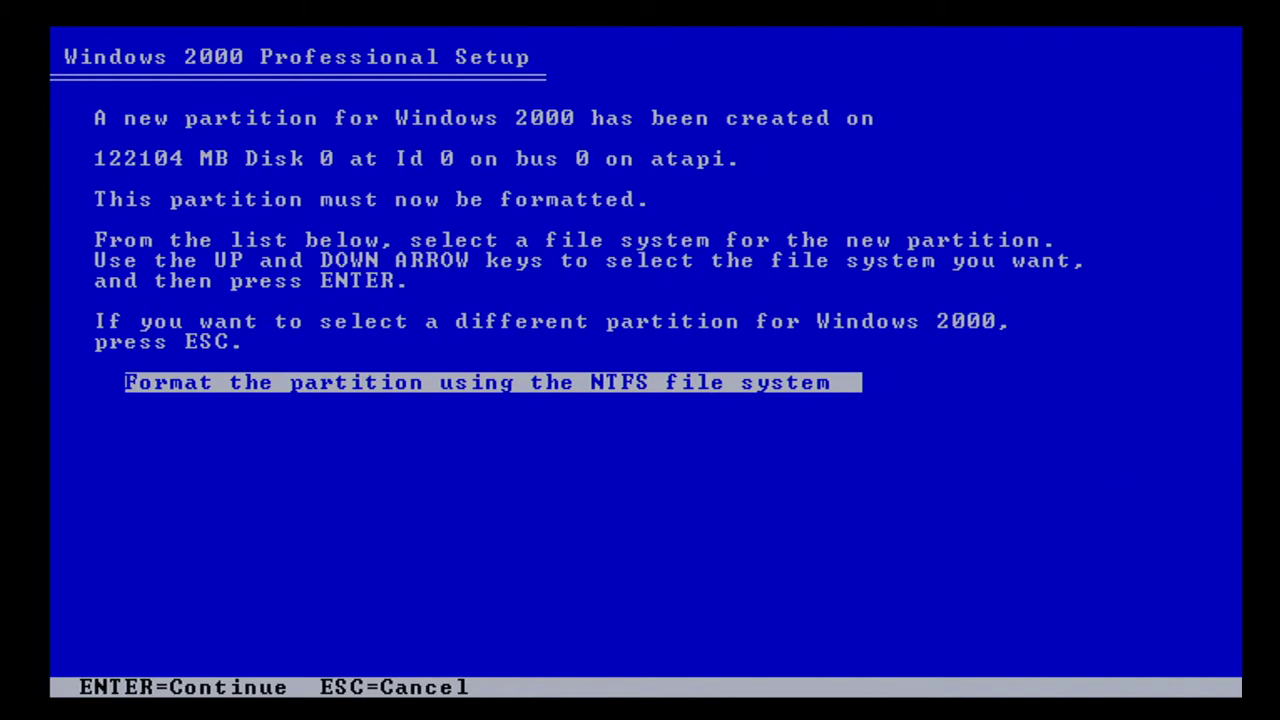
key("Return")
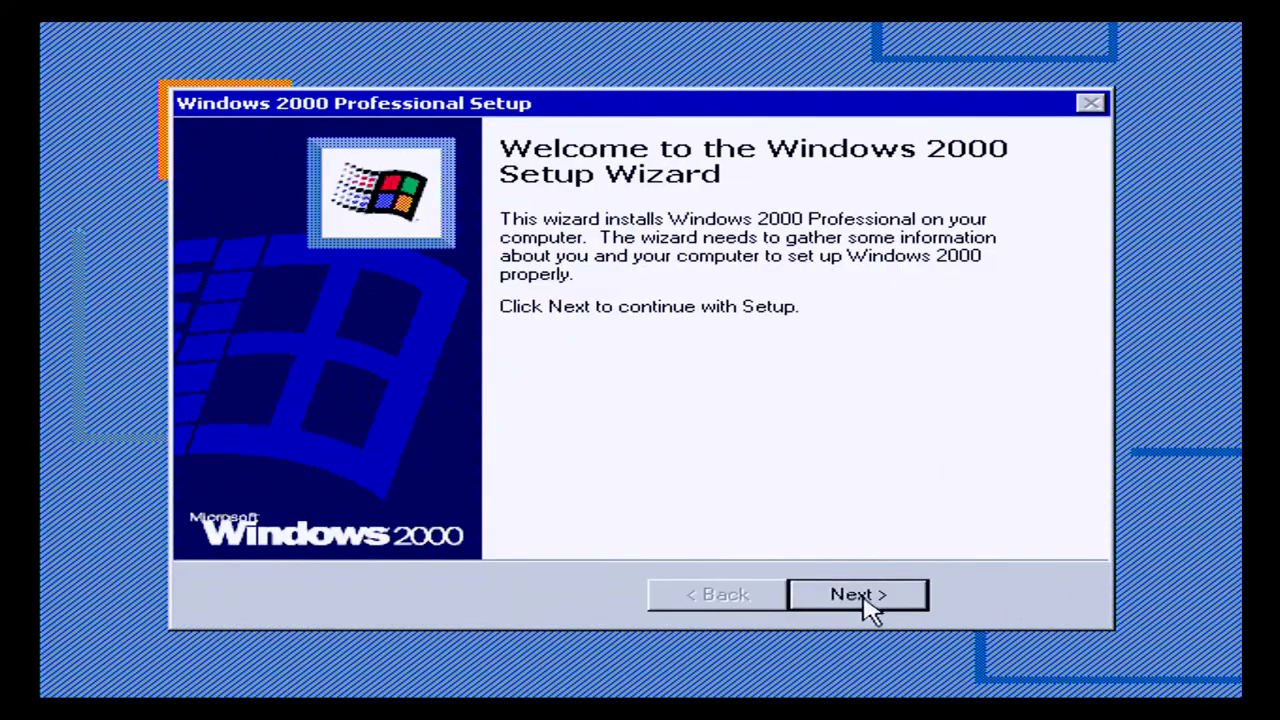
Start the Setup Wizard and let device installation run through to Regional Settings.
left_click(858, 598)
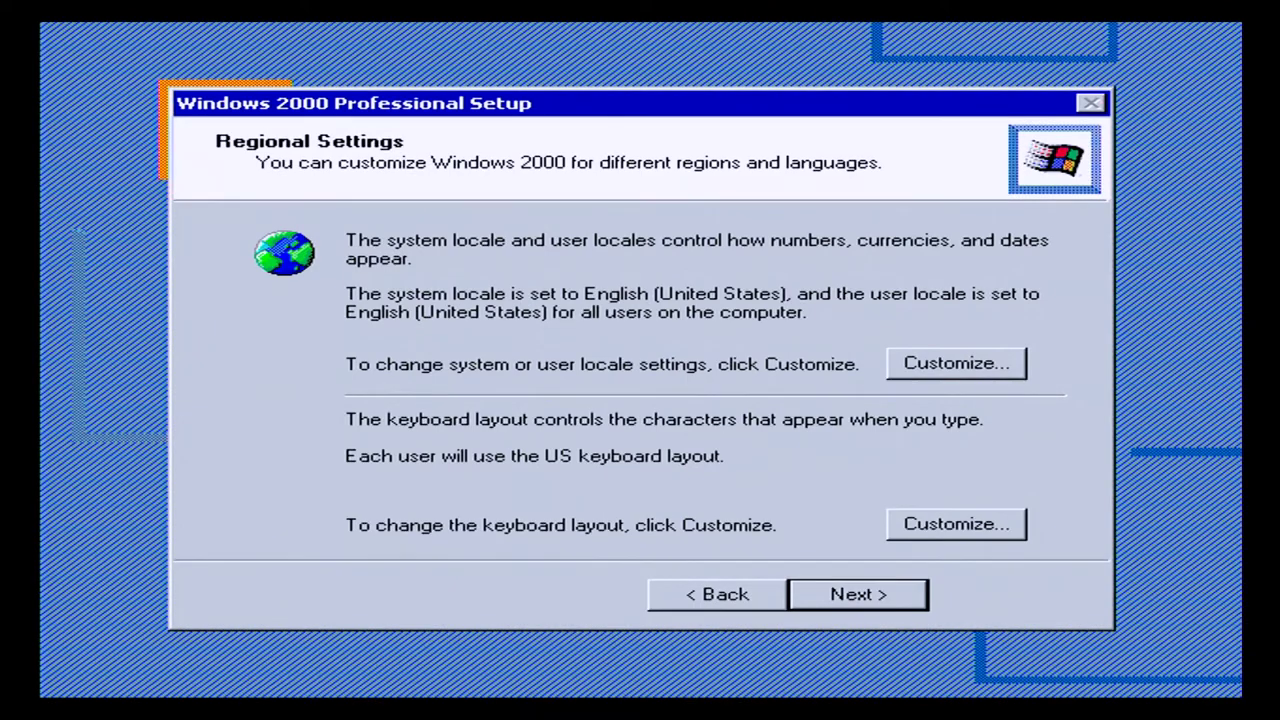
Change the user locale to English (United Kingdom).
left_click(916, 362)
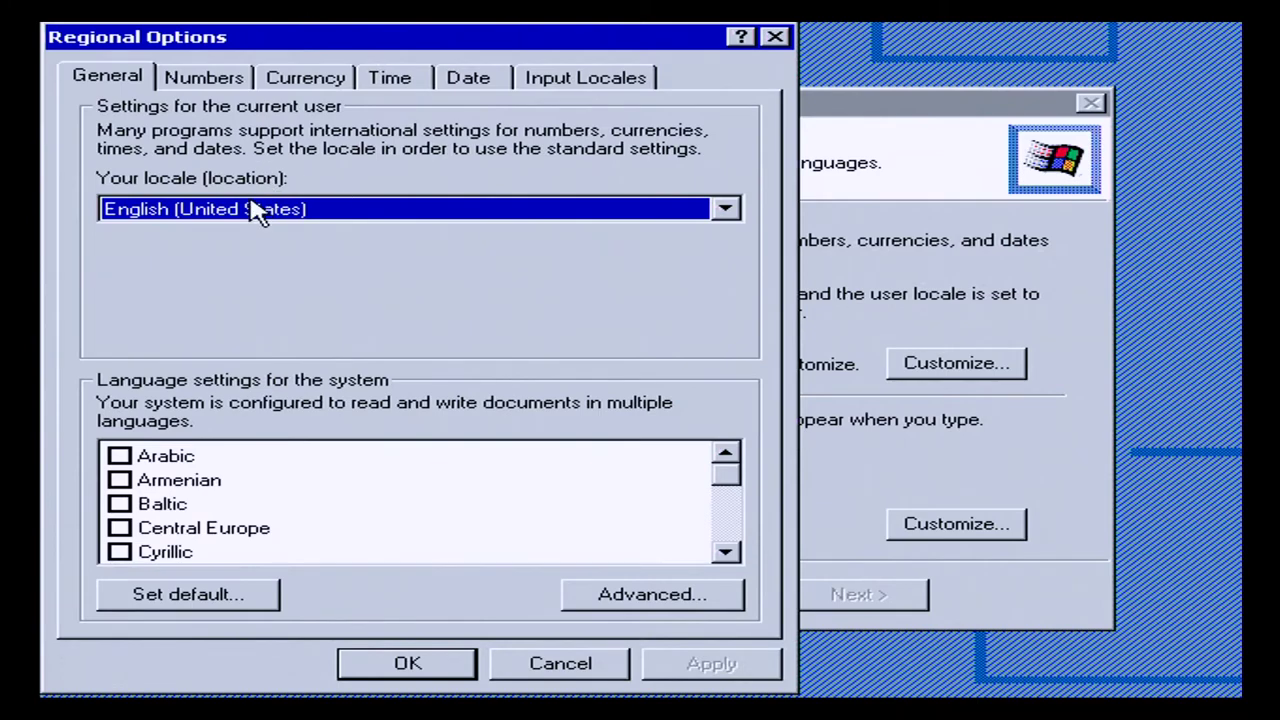
left_click_drag(255, 212, 270, 281)
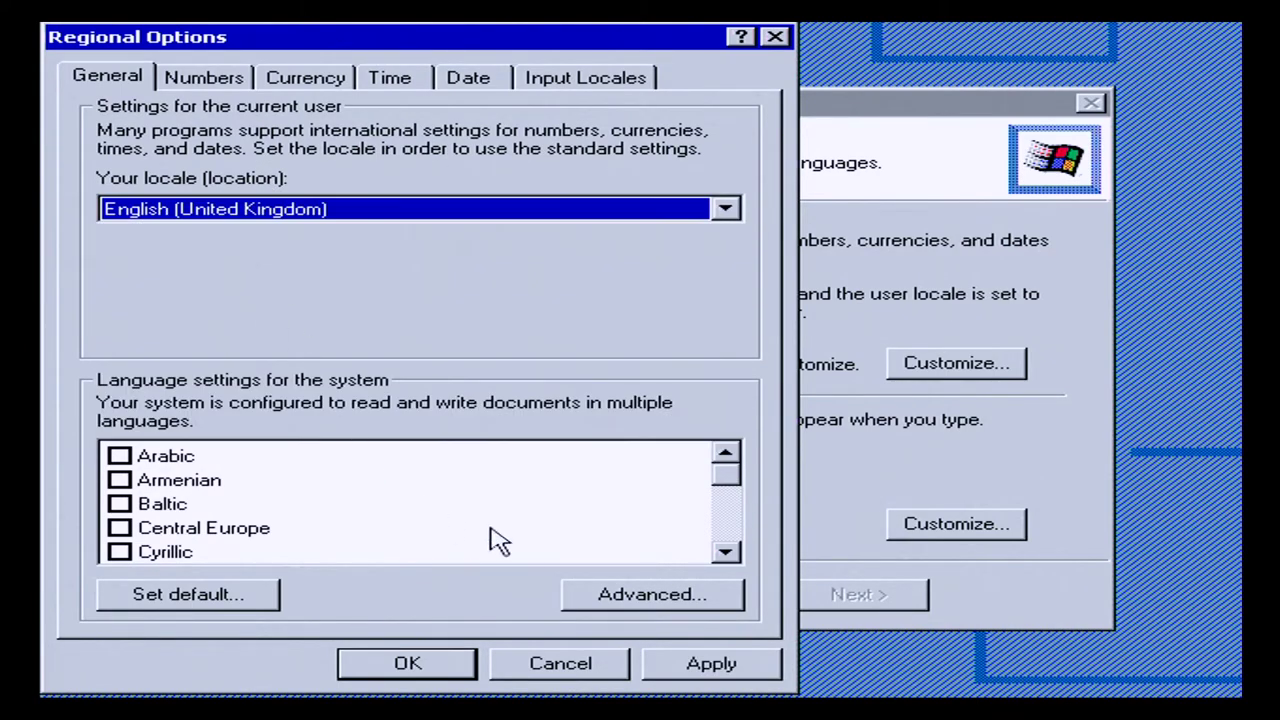
left_click_drag(741, 482, 720, 577)
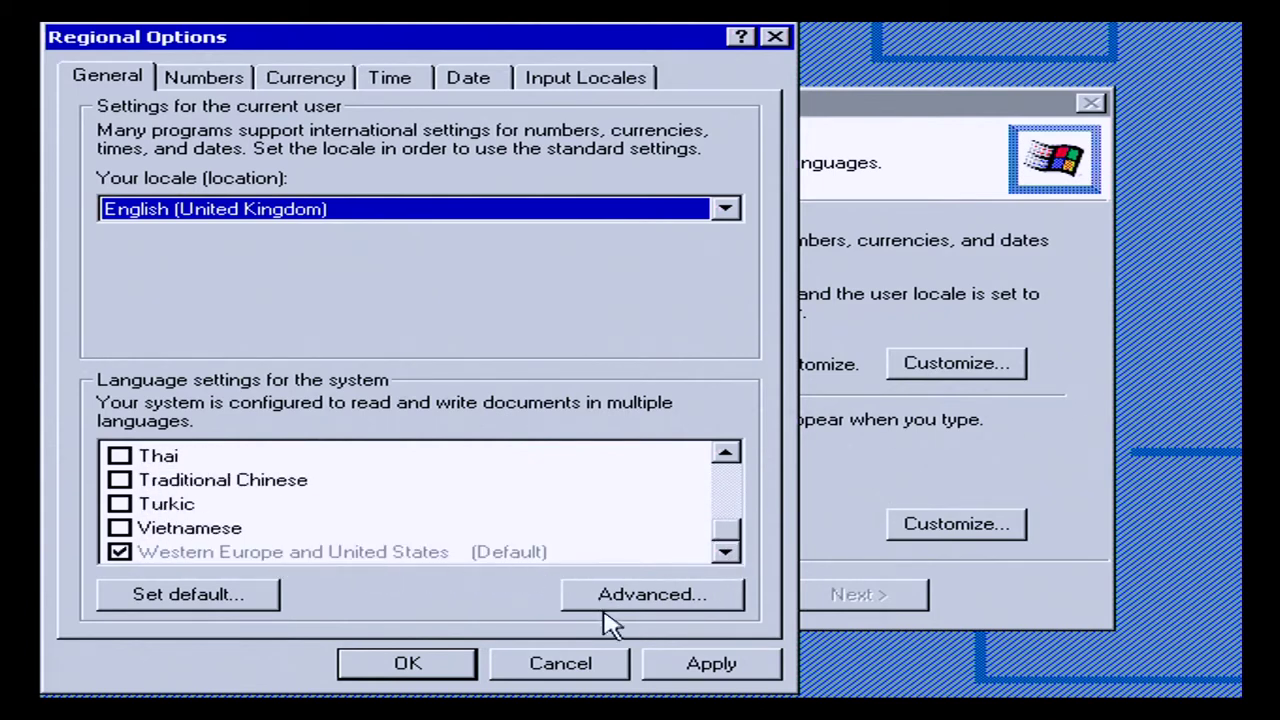
left_click(714, 670)
left_click(372, 668)
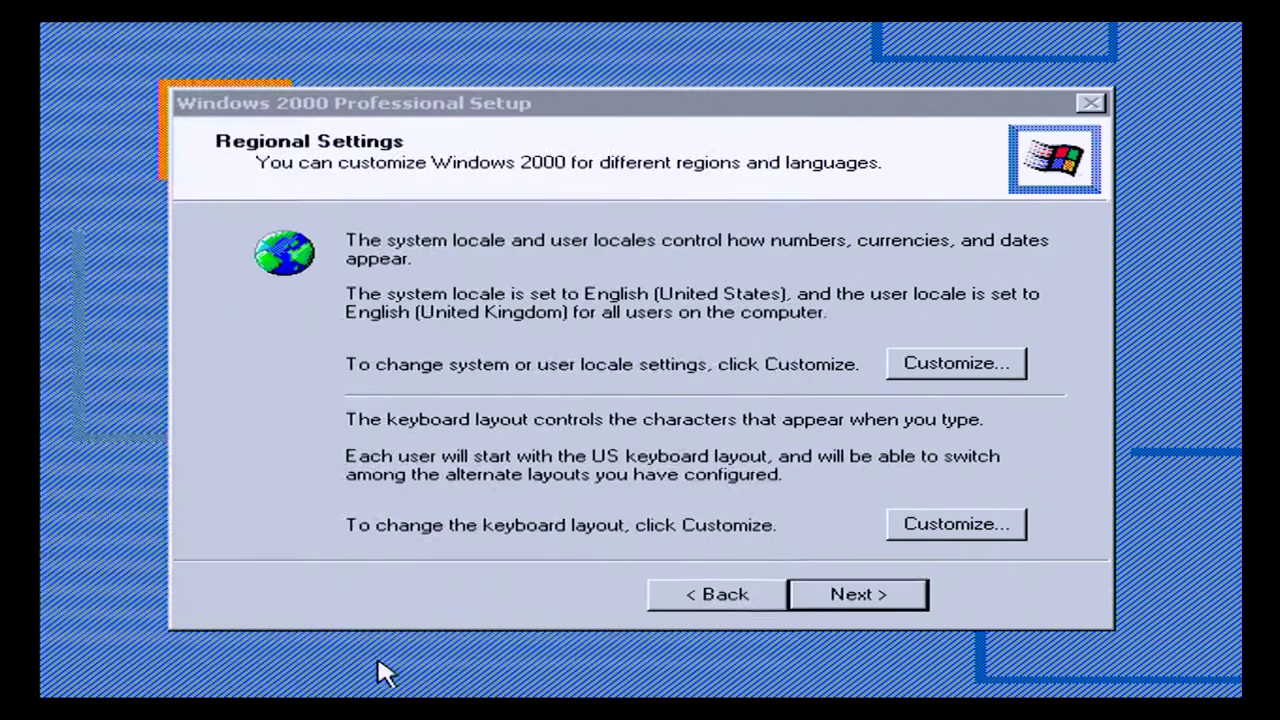
Make United Kingdom the default keyboard layout and turn off the taskbar language indicator.
left_click(966, 530)
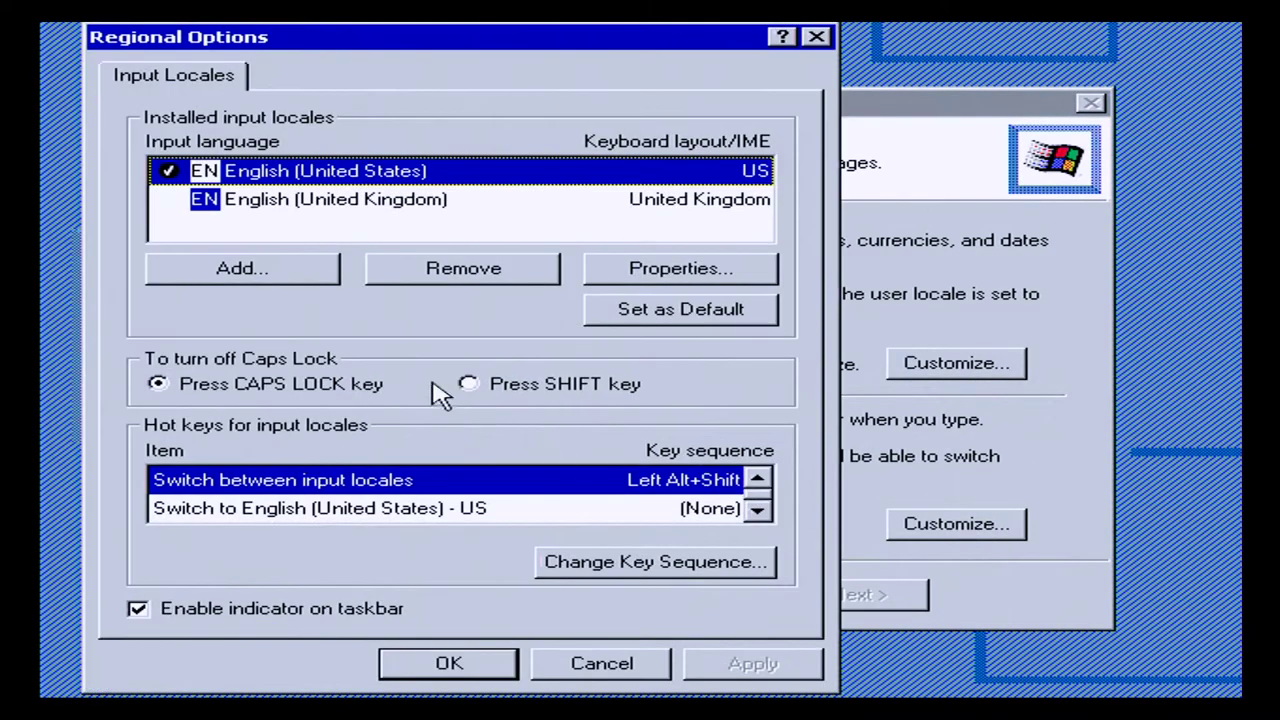
left_click(368, 206)
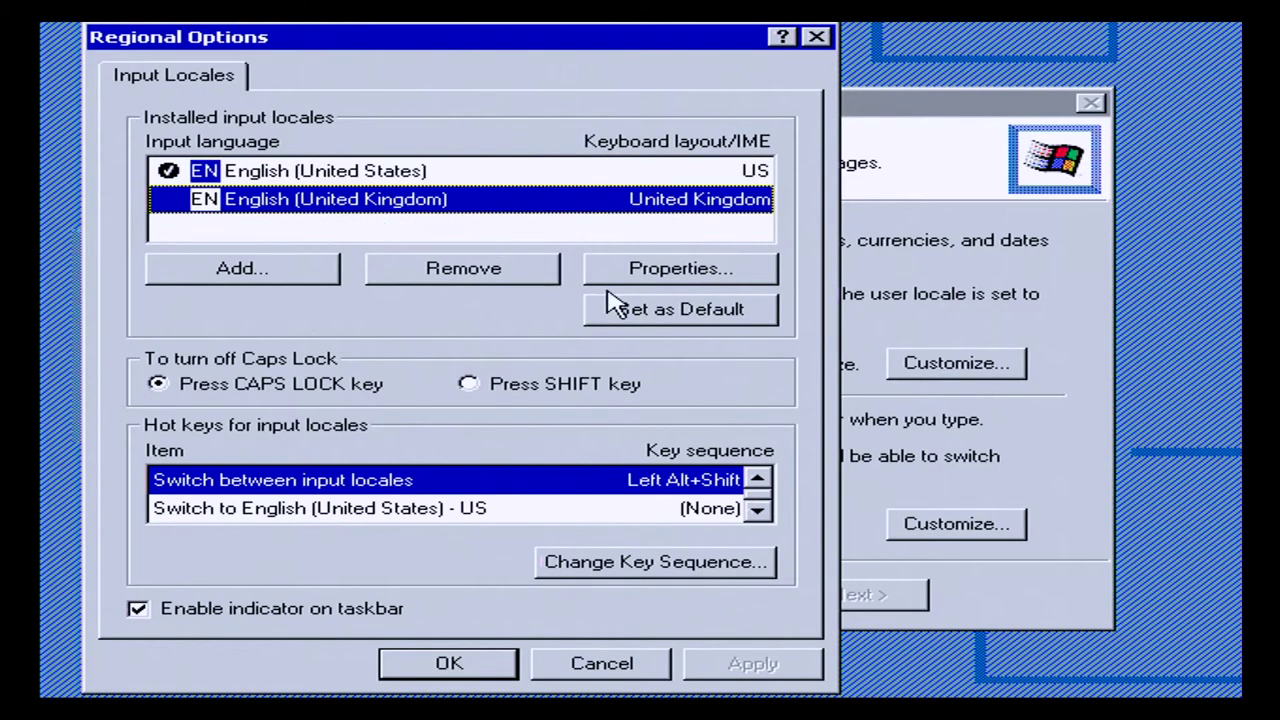
left_click(651, 318)
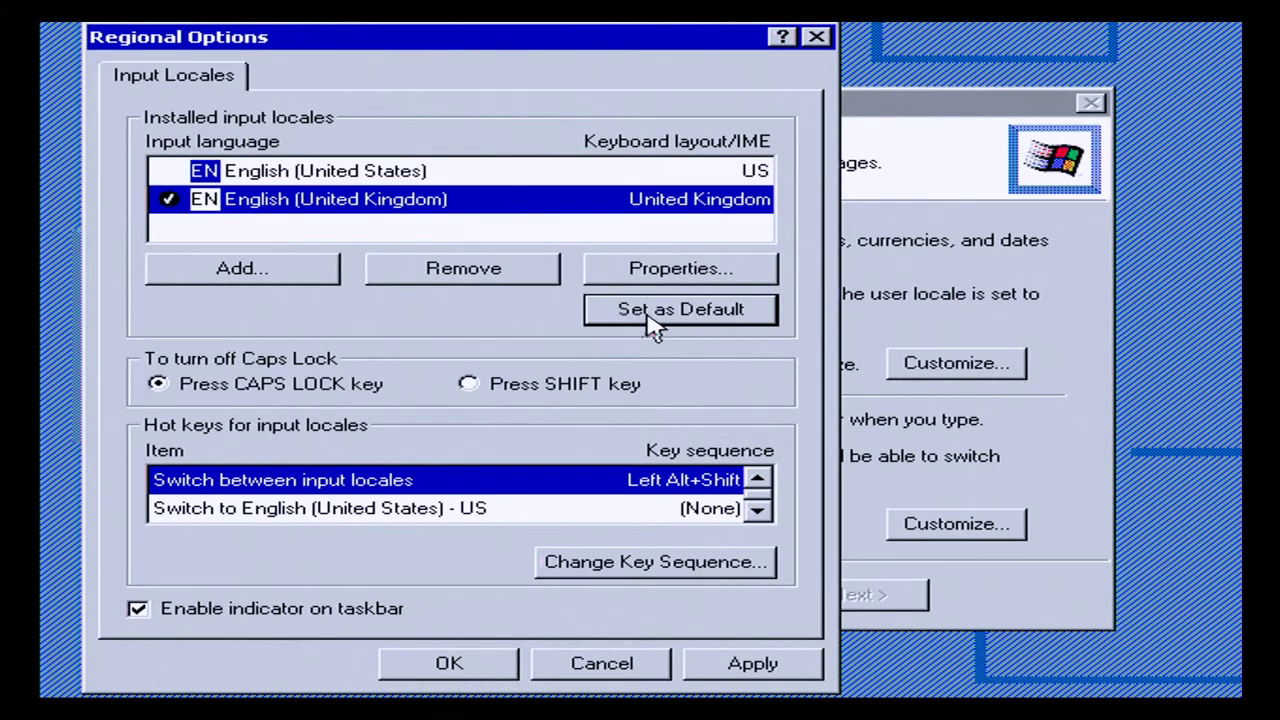
left_click(314, 175)
left_click(425, 265)
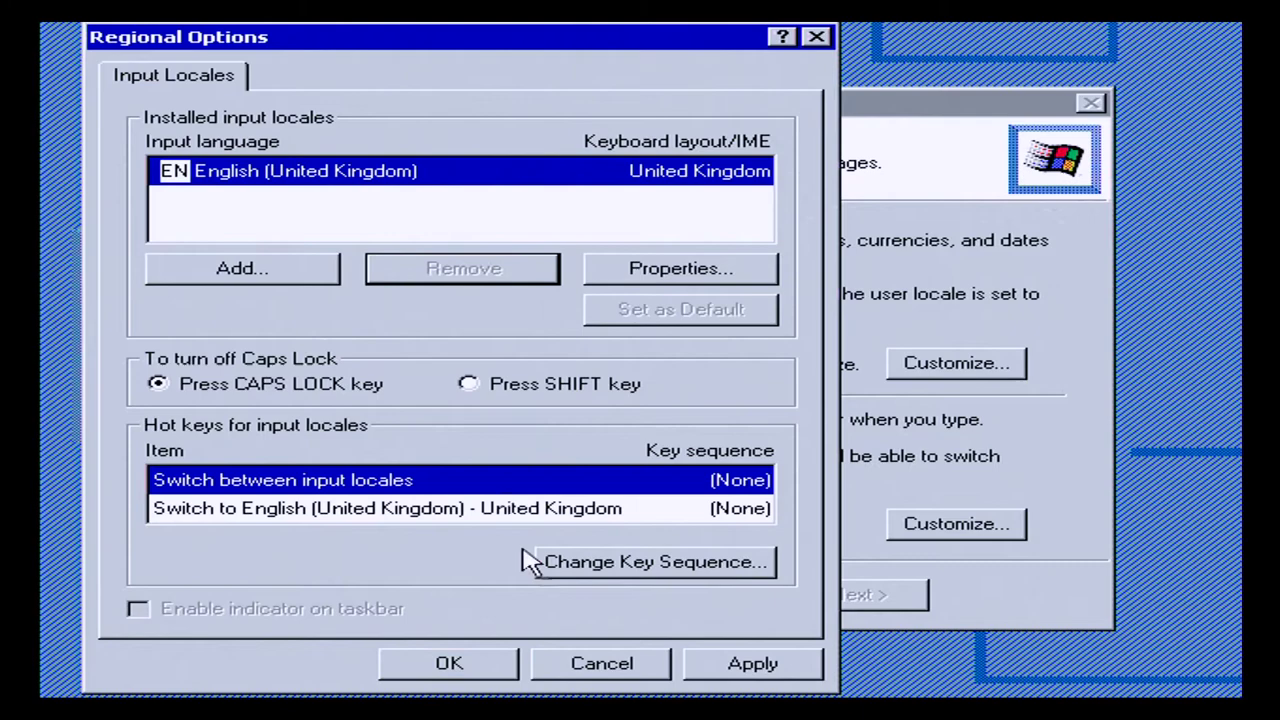
left_click(758, 666)
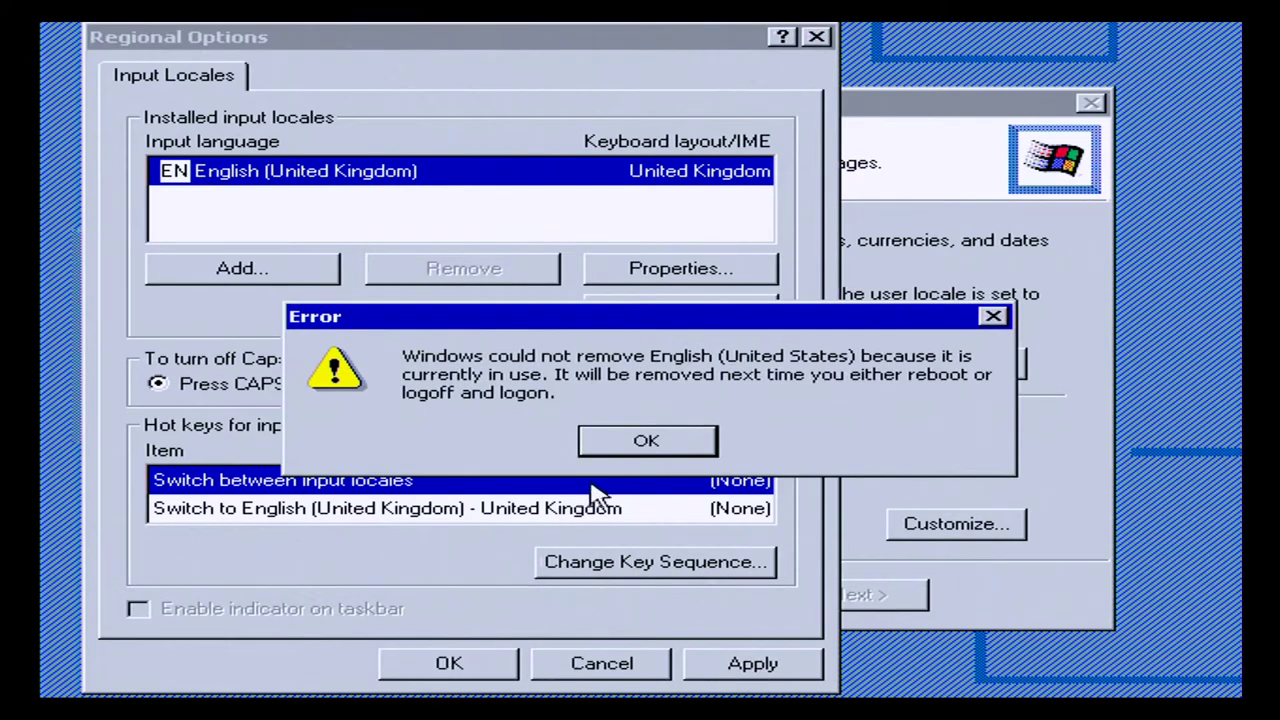
left_click(665, 445)
left_click(452, 668)
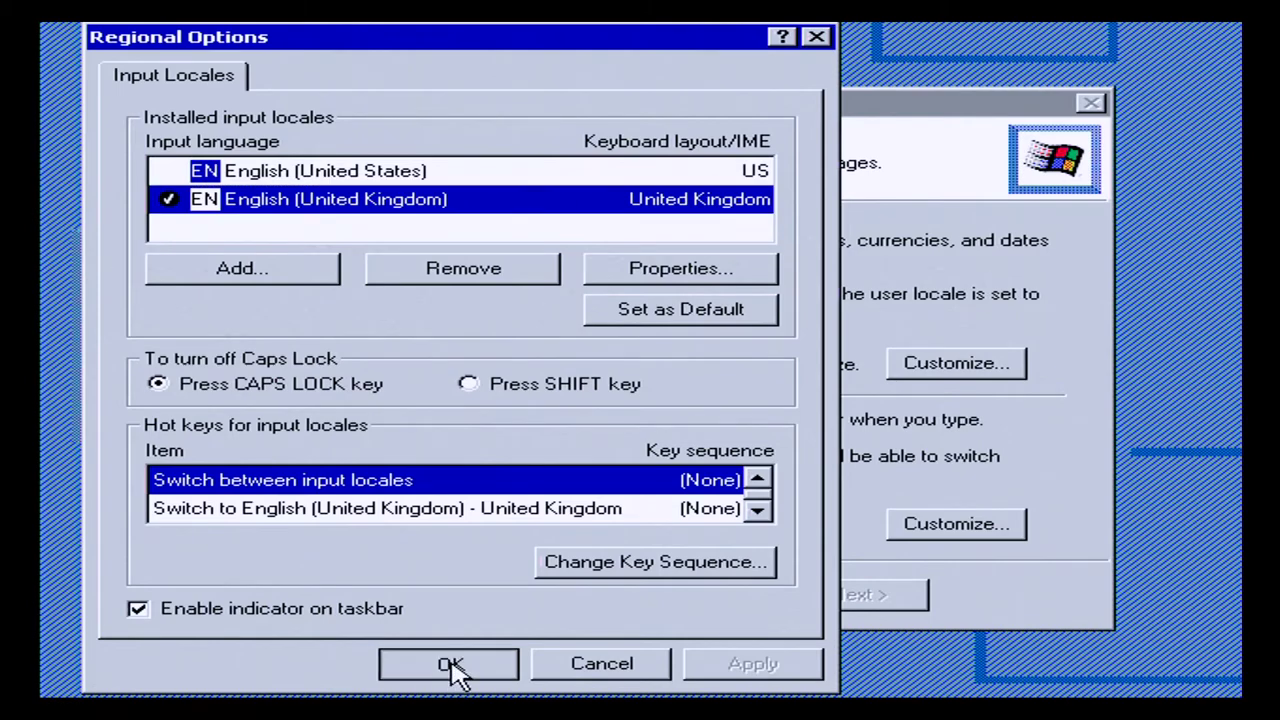
left_click(330, 610)
left_click(790, 670)
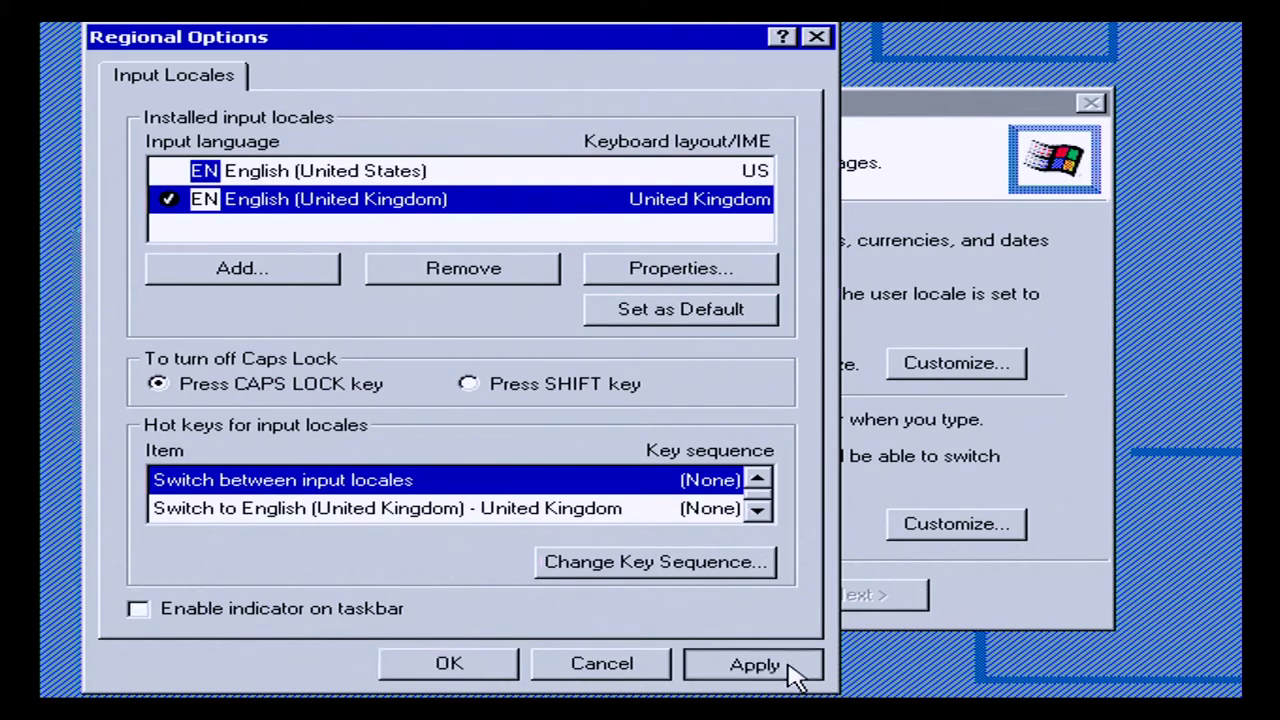
left_click(393, 672)
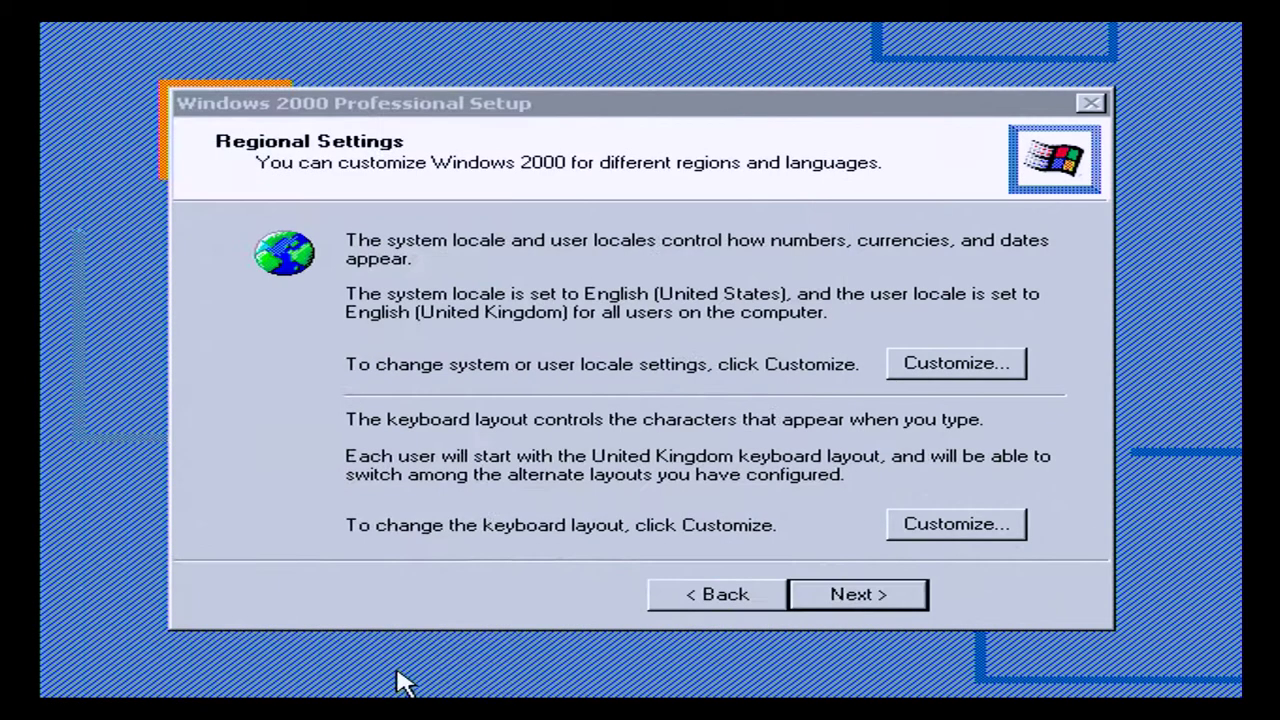
Enter the registered user's name and organization.
left_click(868, 596)
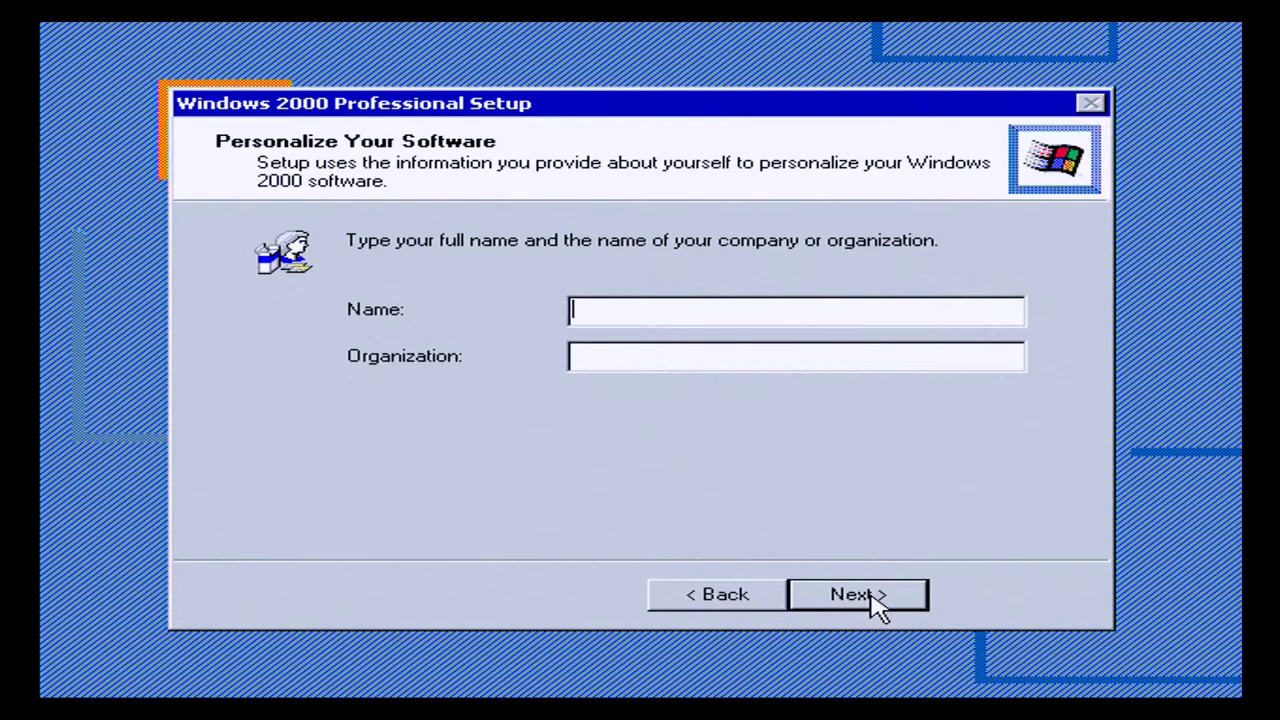
type("ser")
key("Tab")
type("lack ")
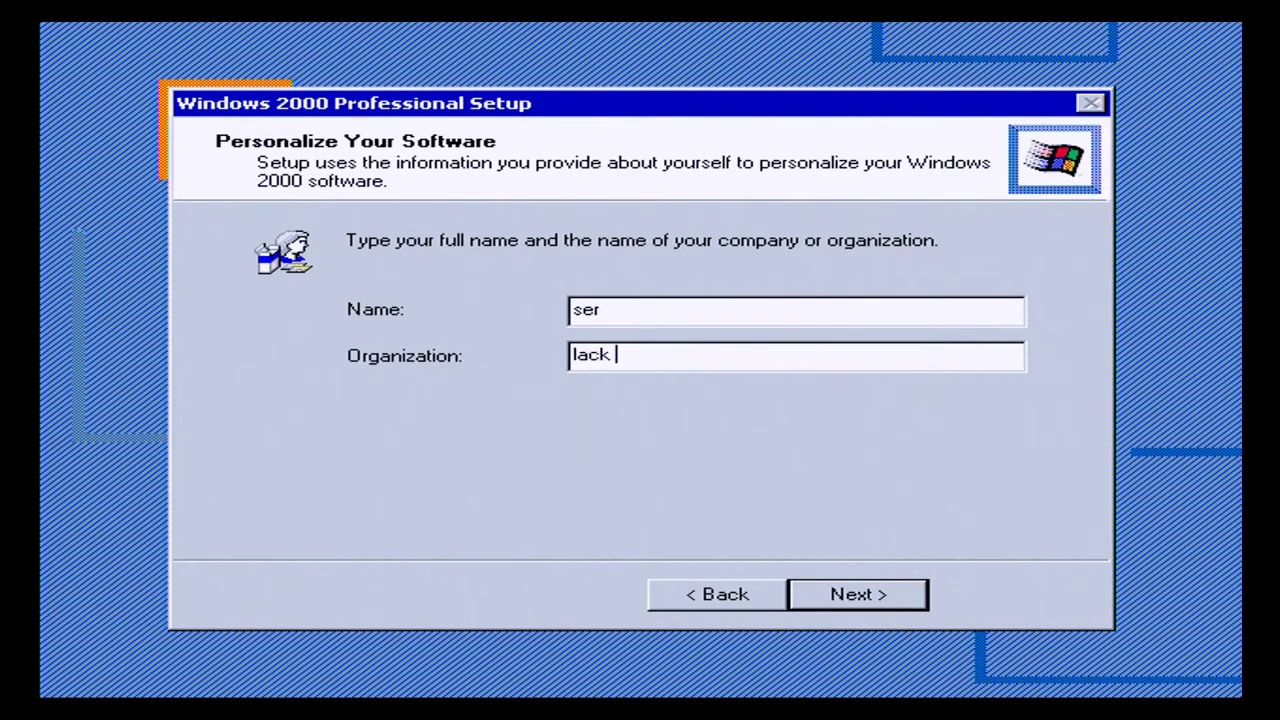
type("off")
left_click(868, 596)
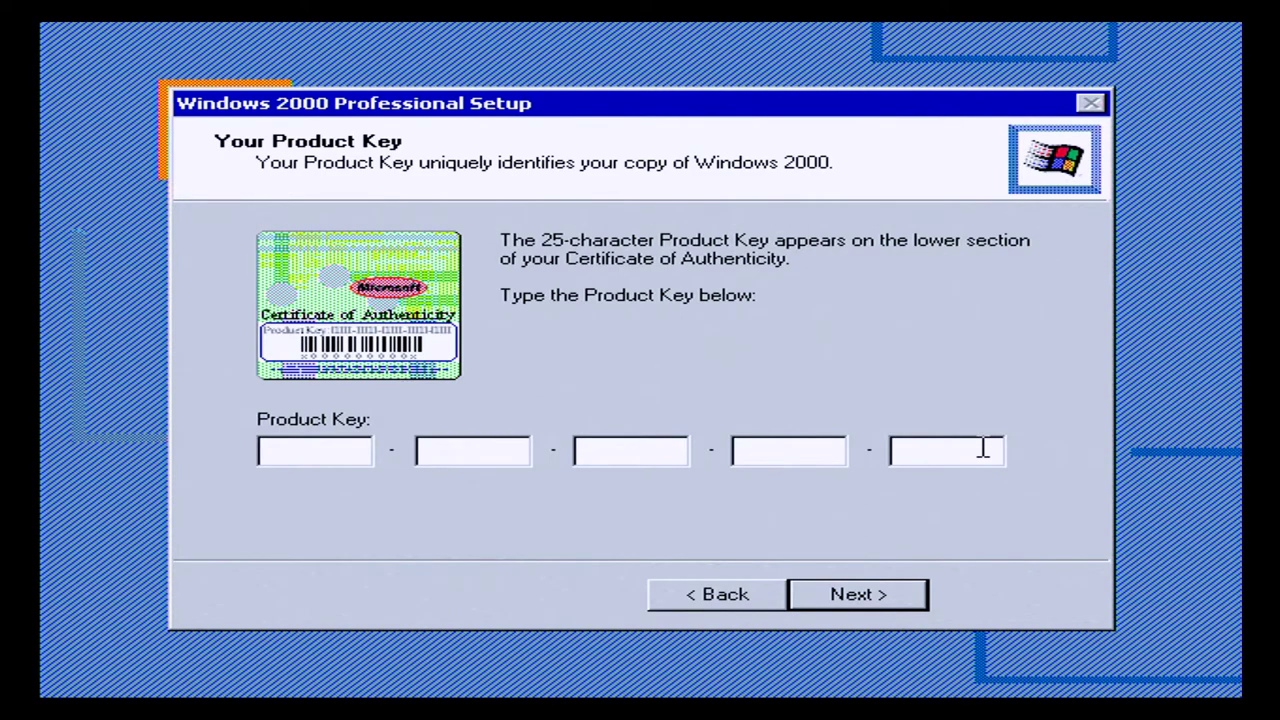
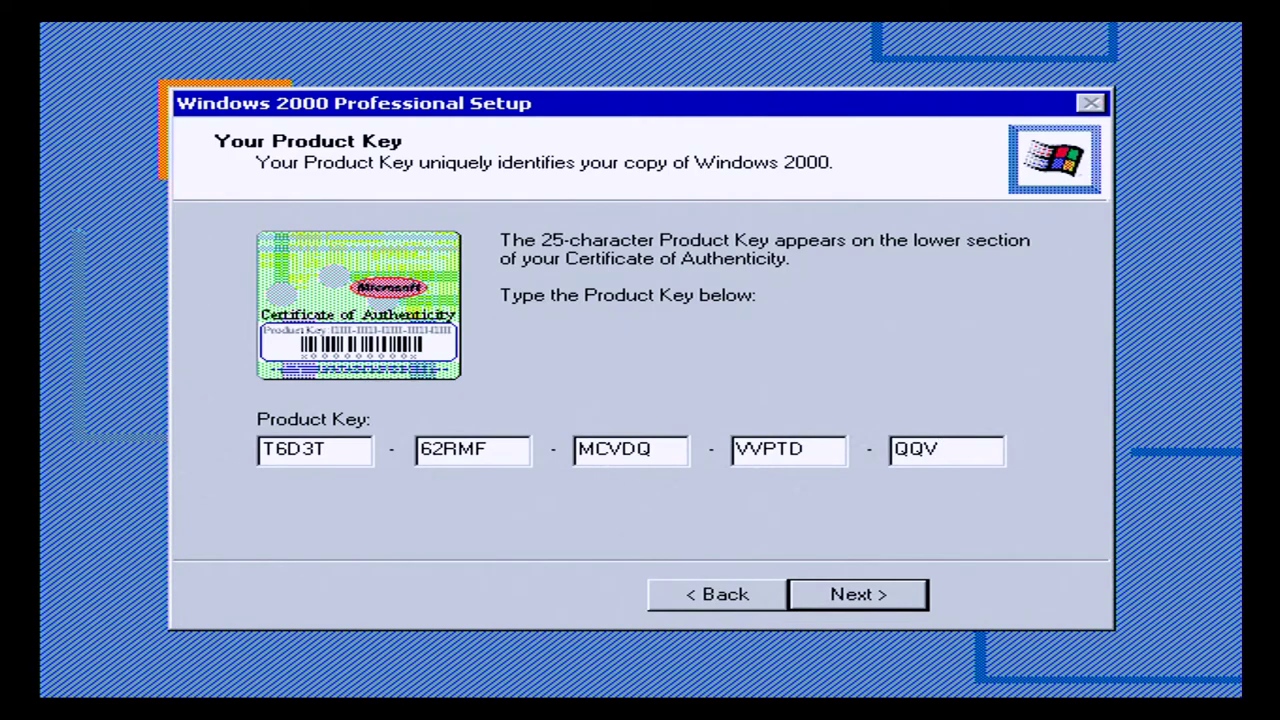
Enter the 25-character product key and continue.
key("Return")
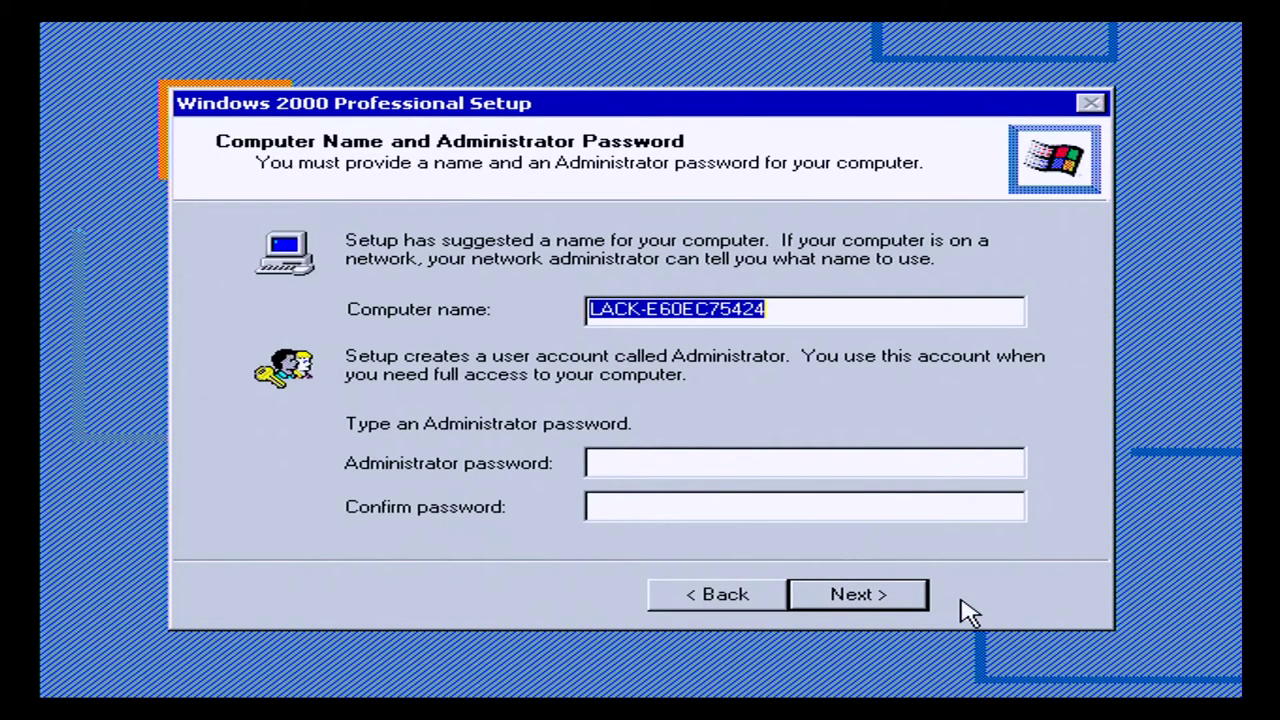
Accept the computer name and set the time zone to (GMT) Greenwich Mean Time.
type("PUTER")
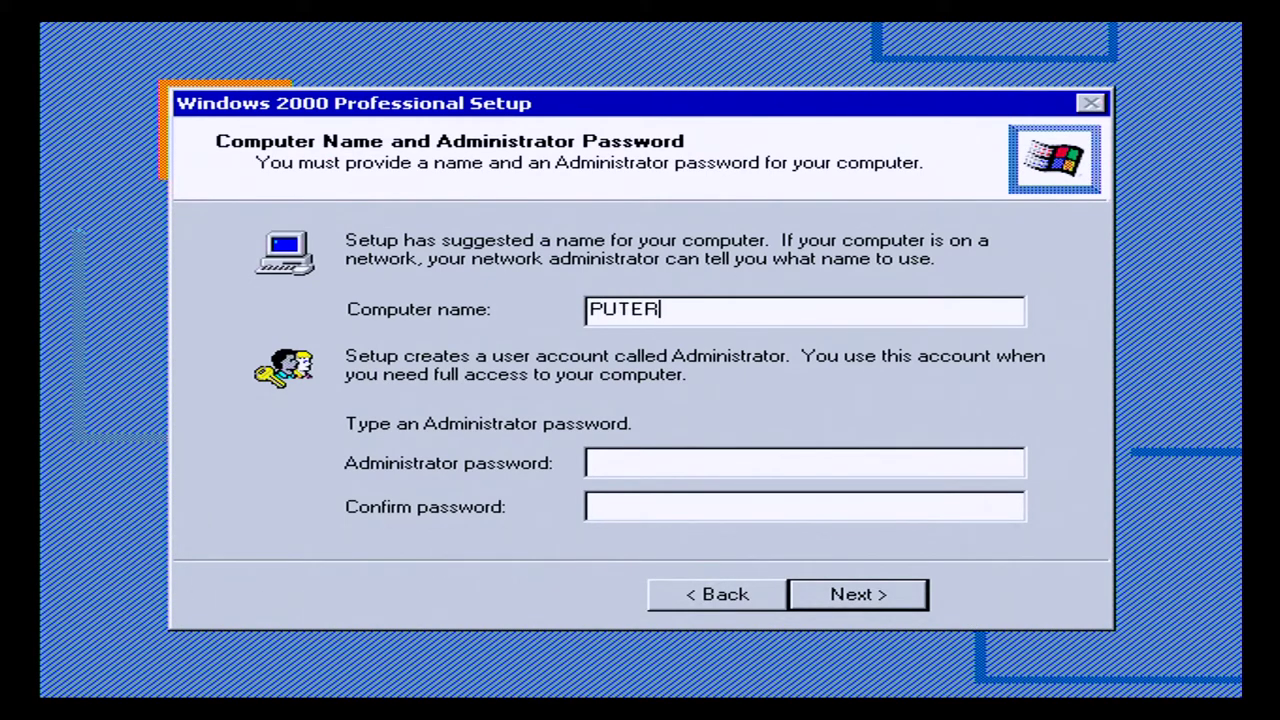
key("Return")
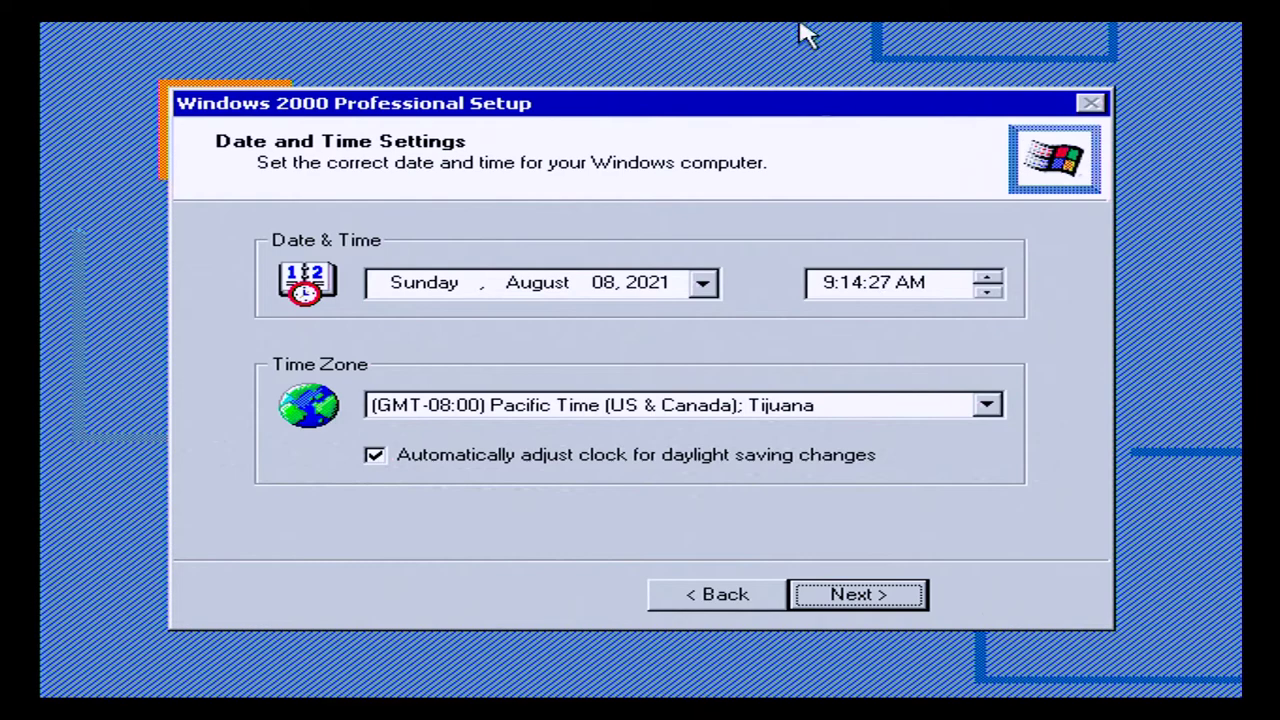
left_click(712, 420)
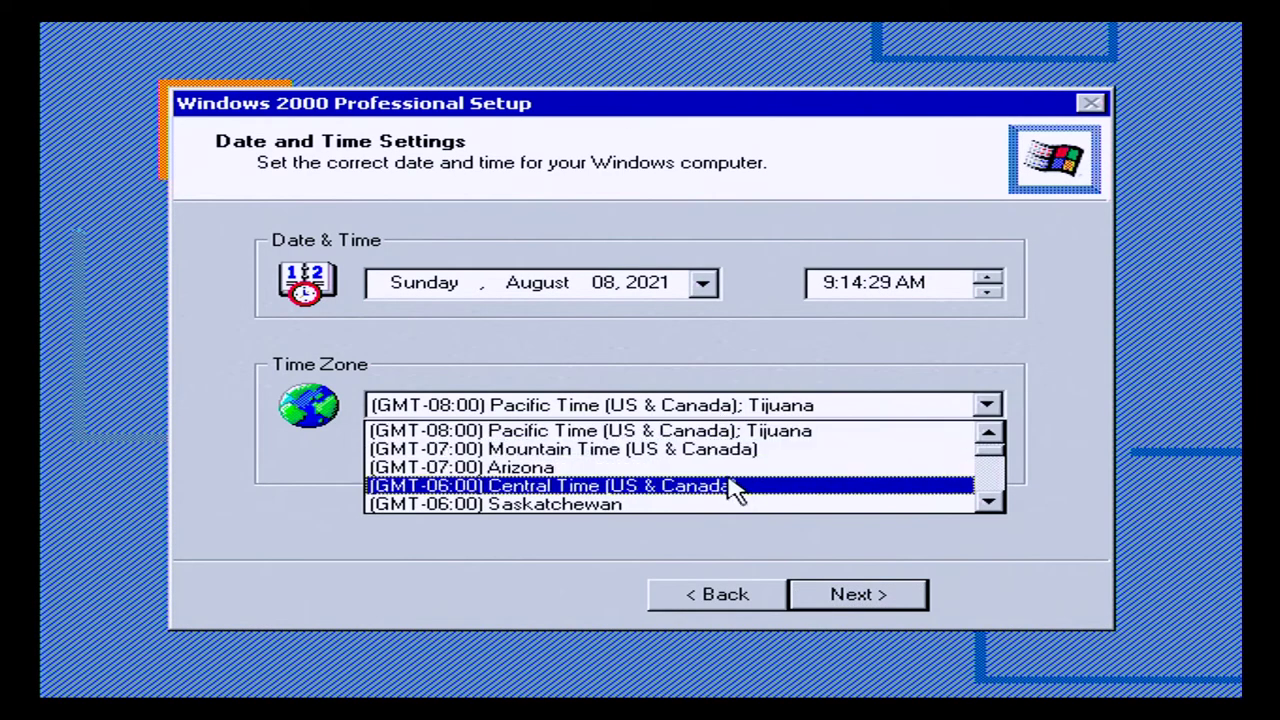
scroll(749, 486, "up", 2)
scroll(749, 484, "down", 5)
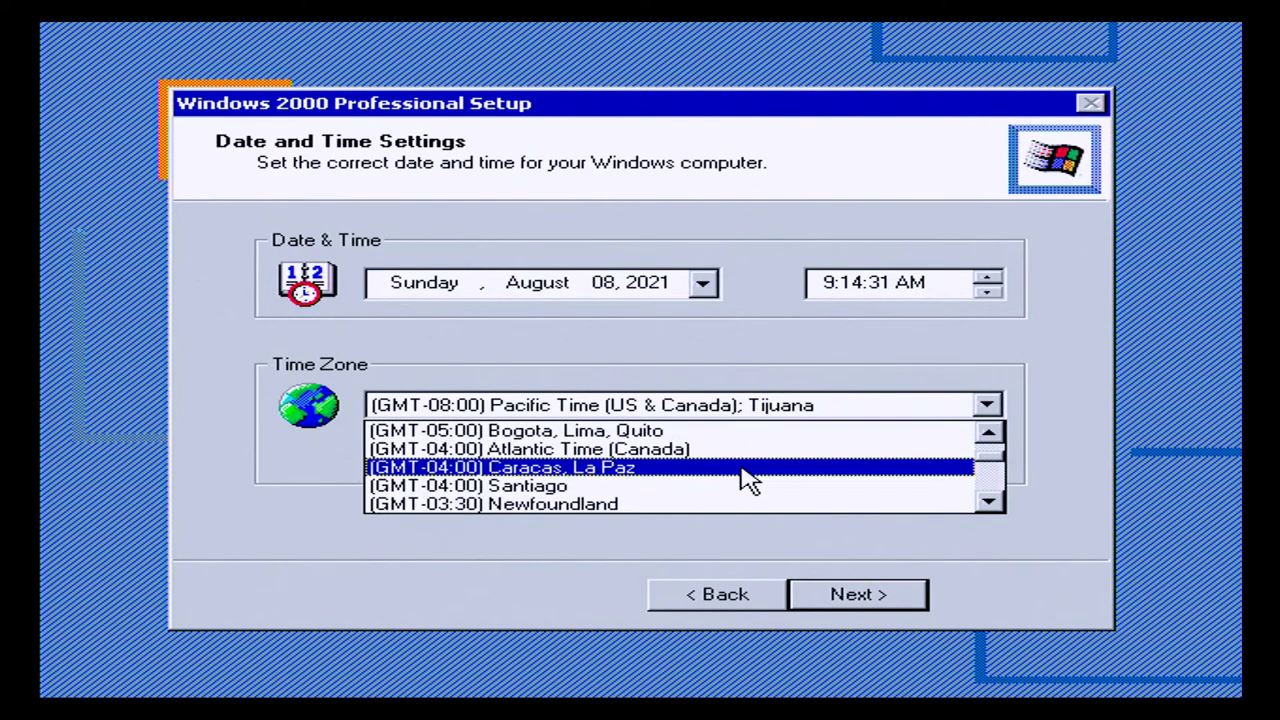
scroll(749, 484, "down", 1)
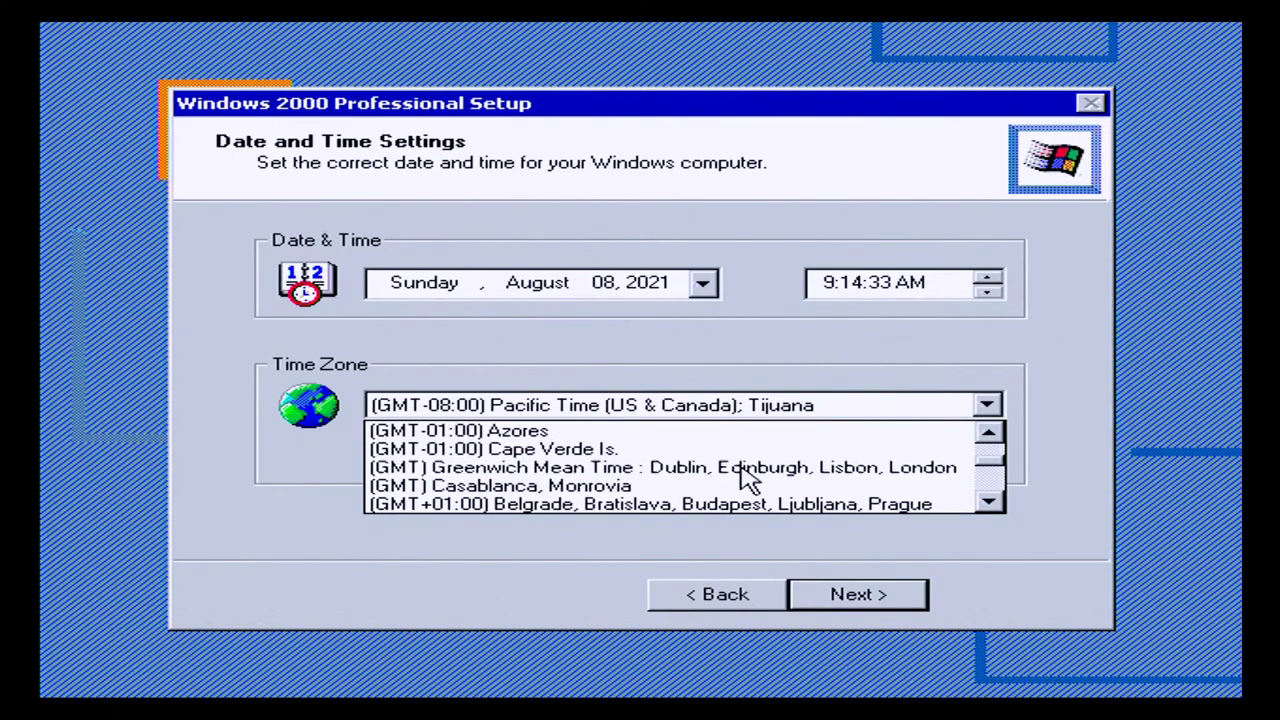
left_click(742, 466)
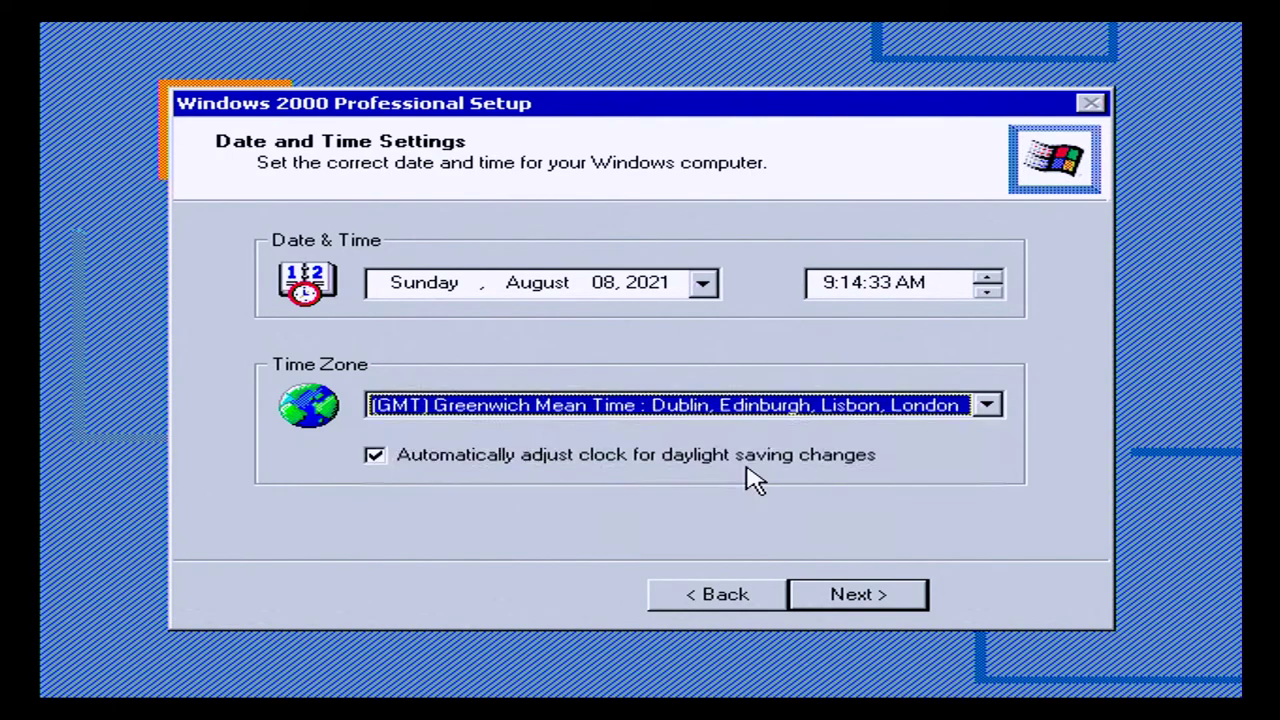
left_click(857, 605)
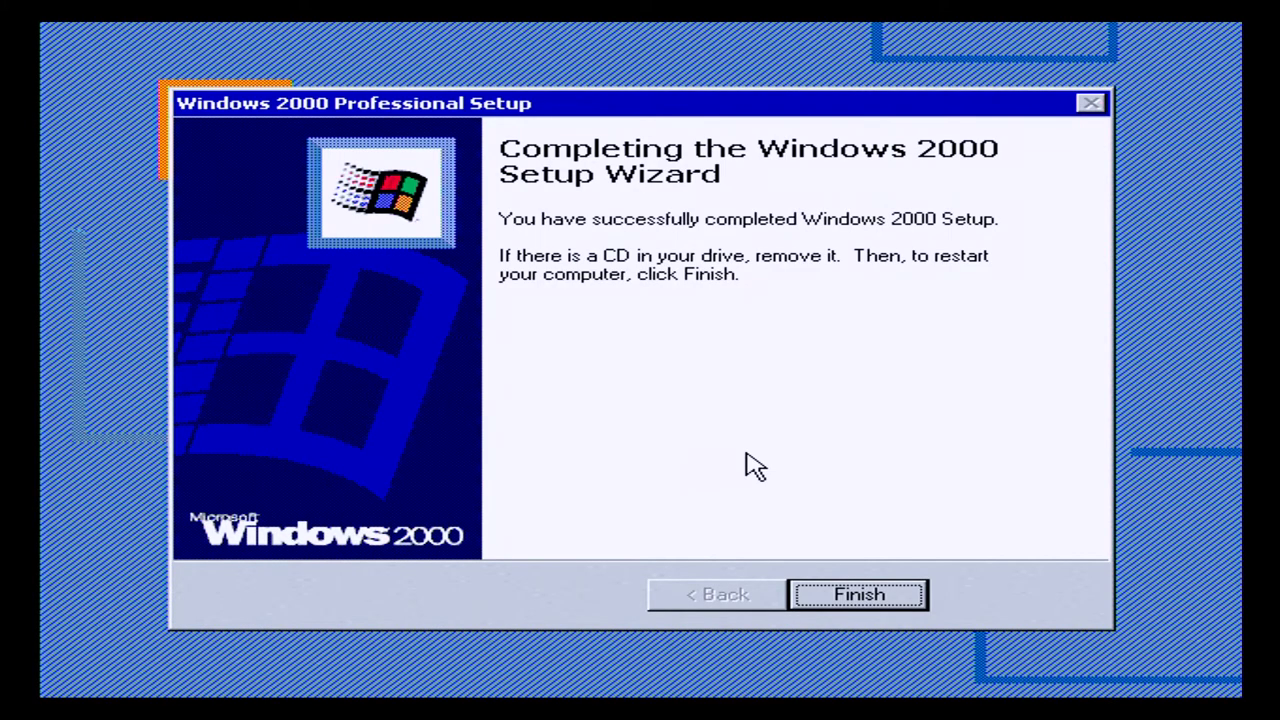
Finish Setup and restart into the Network Identification Wizard.
left_click(876, 594)
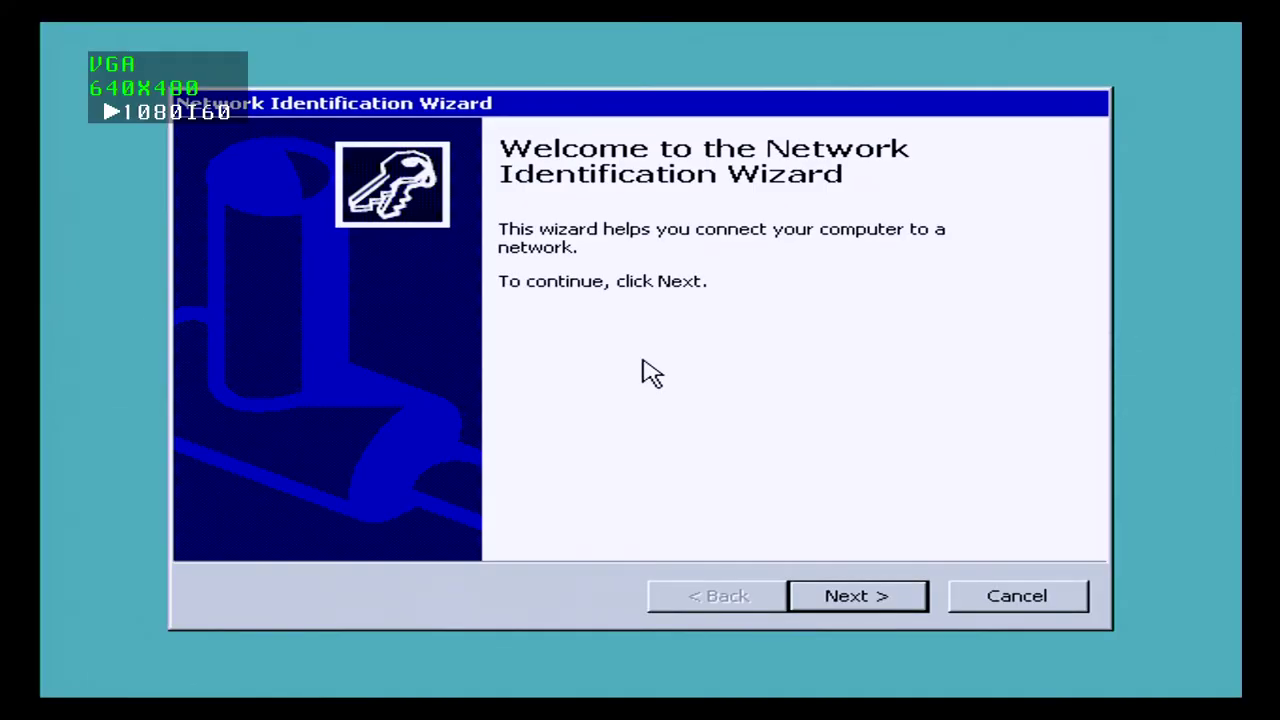
Keep automatic logon, selecting the original user account as the logon user.
left_click(868, 604)
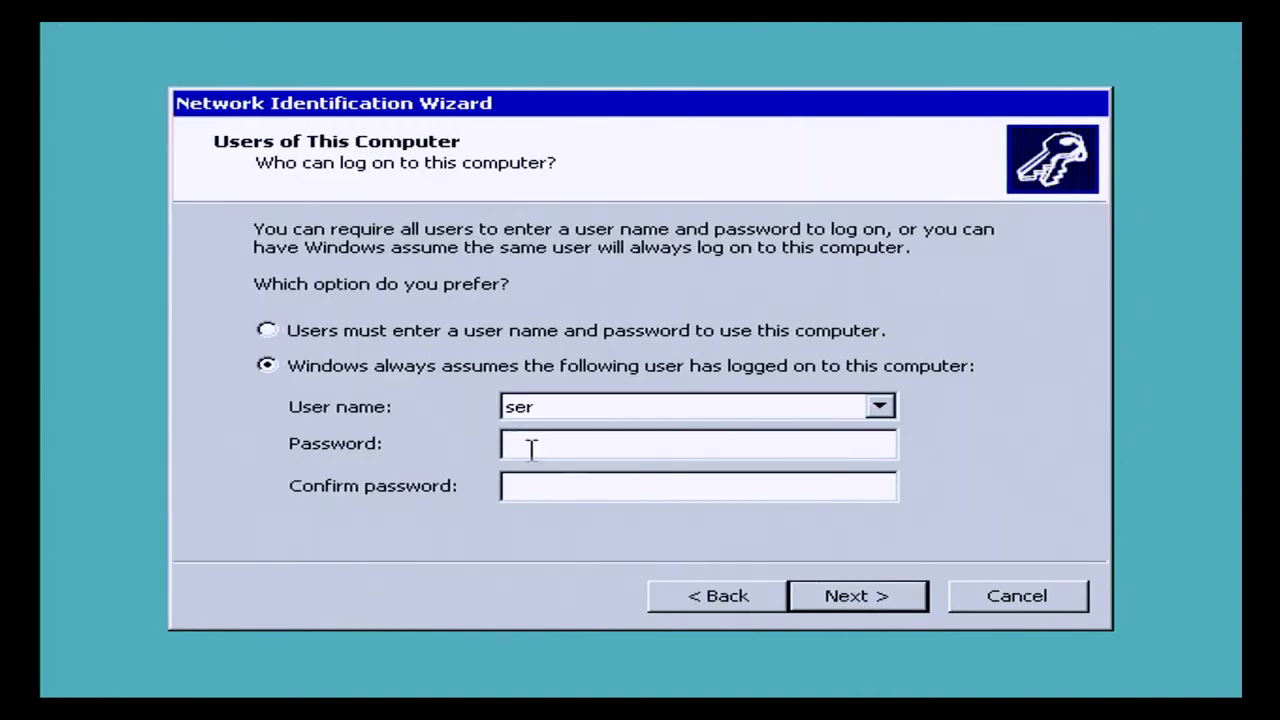
left_click(521, 410)
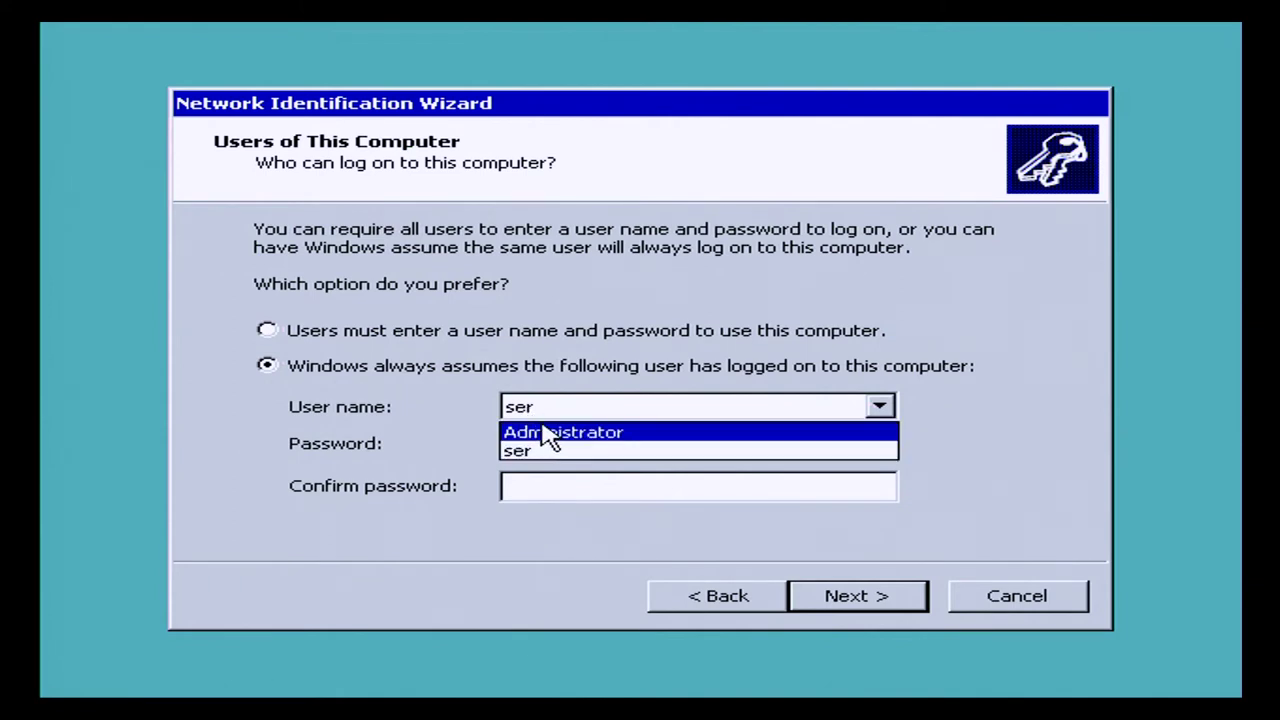
left_click(548, 433)
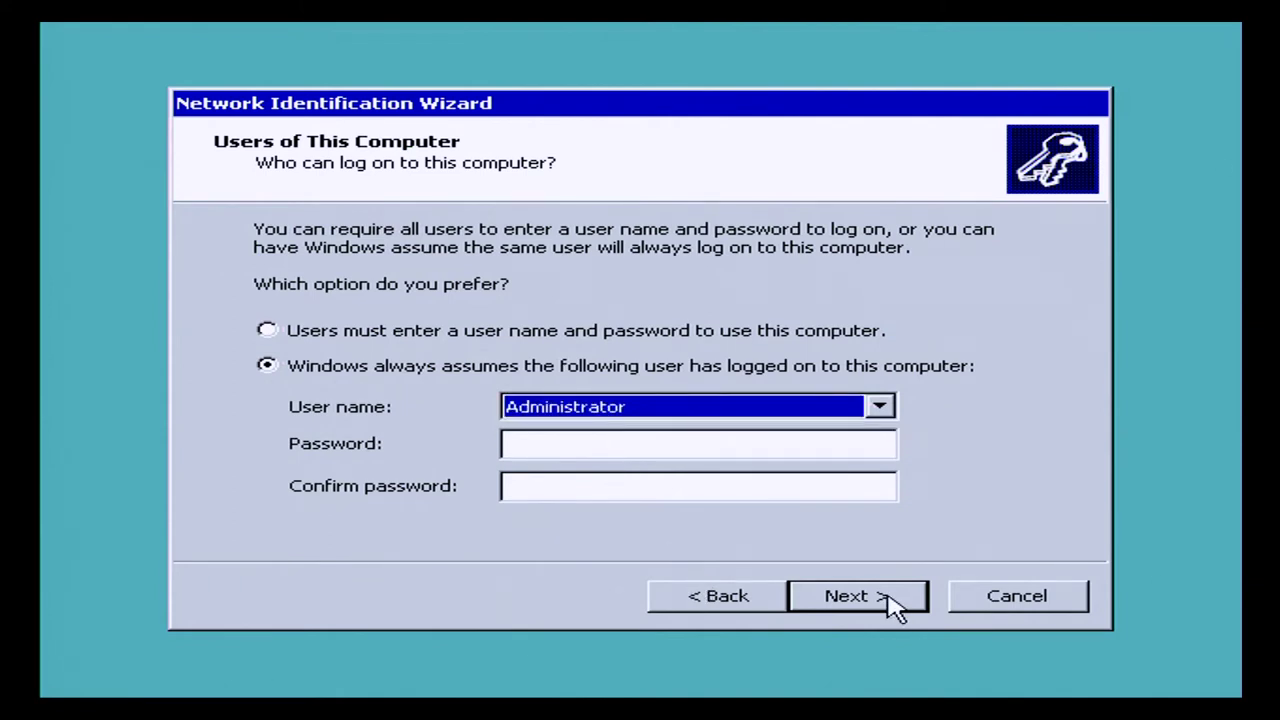
left_click(687, 416)
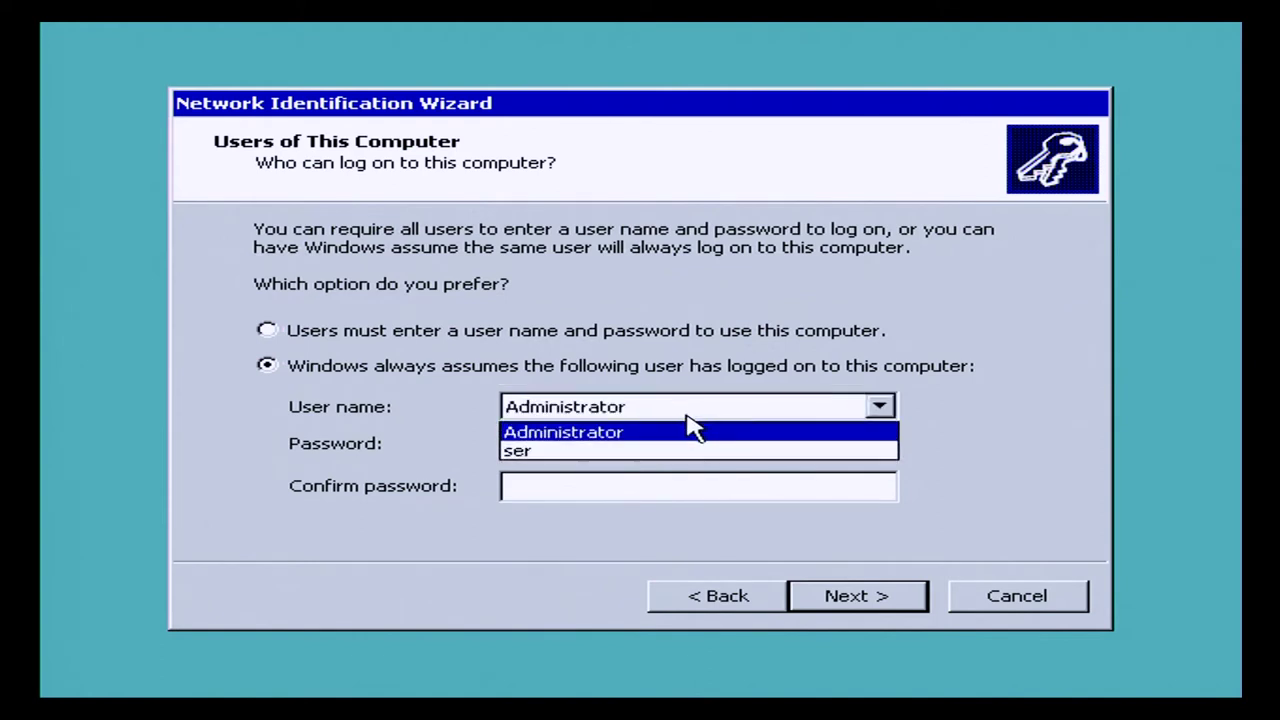
left_click(684, 451)
left_click(846, 598)
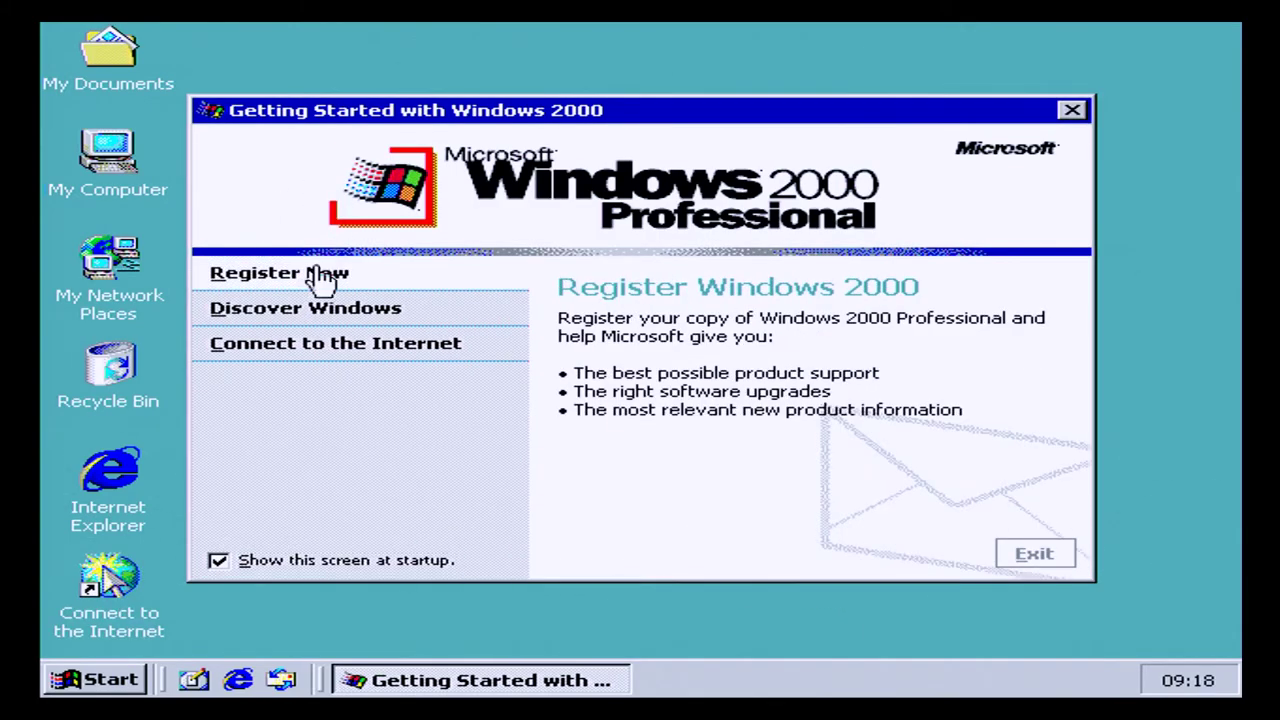
Try the Discover Windows tour, browse Start > Documents, and cancel the CD Not Found prompt.
left_click(333, 312)
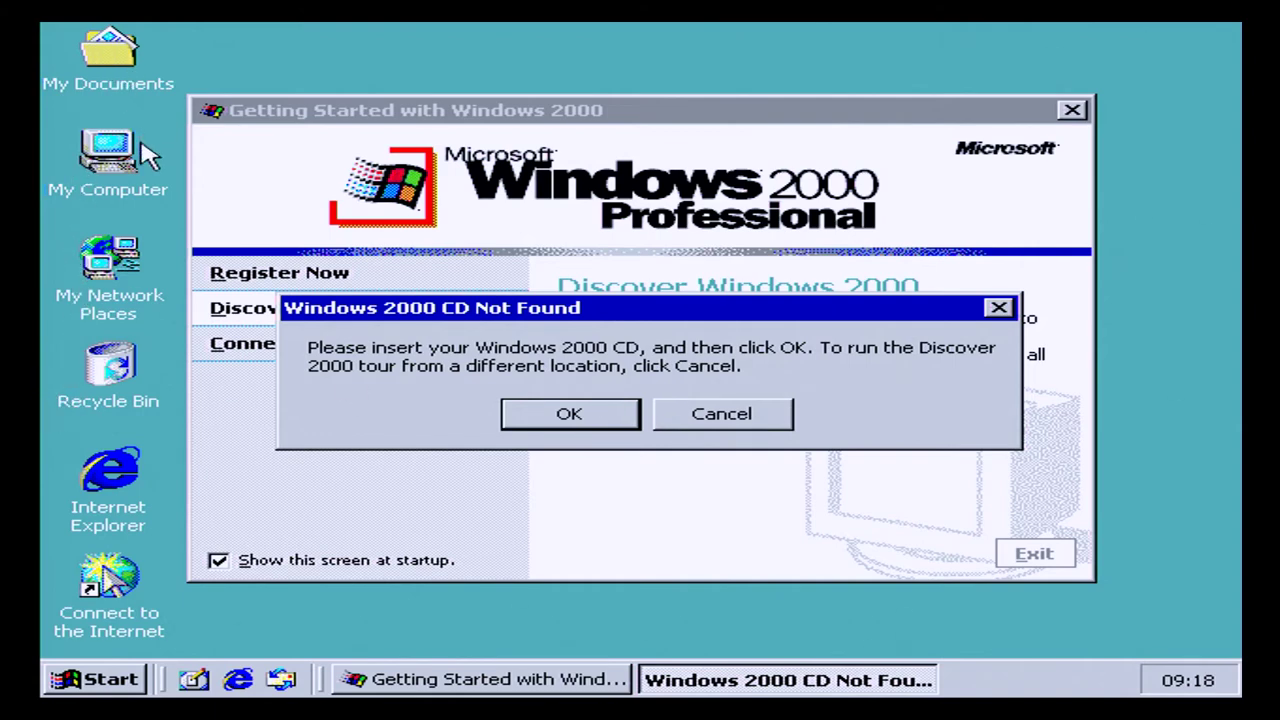
left_click(96, 679)
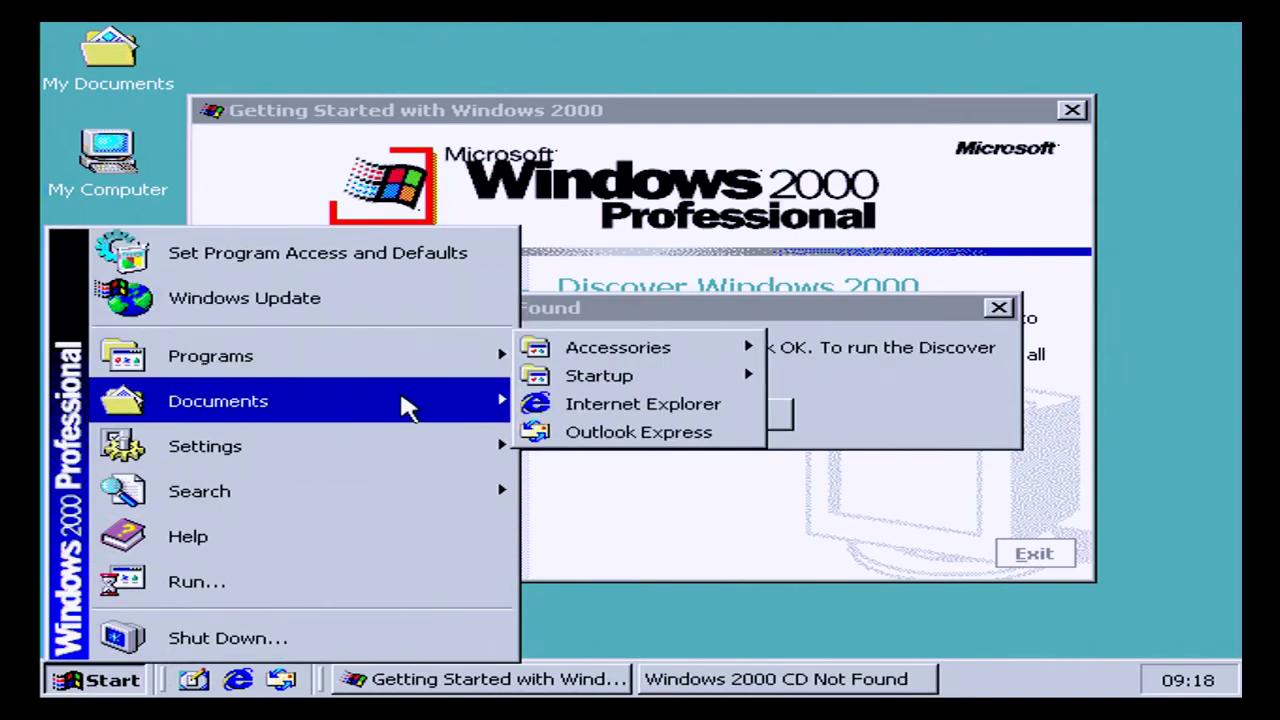
mouse_move(380, 420)
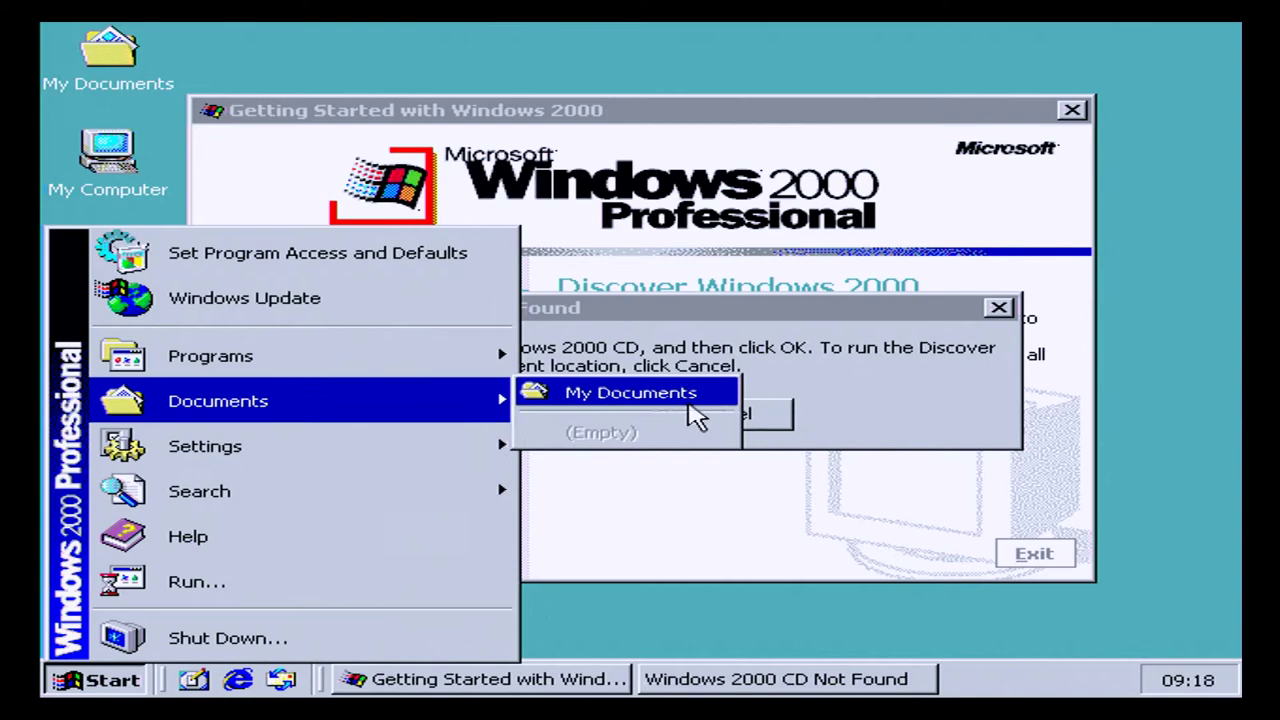
left_click(688, 408)
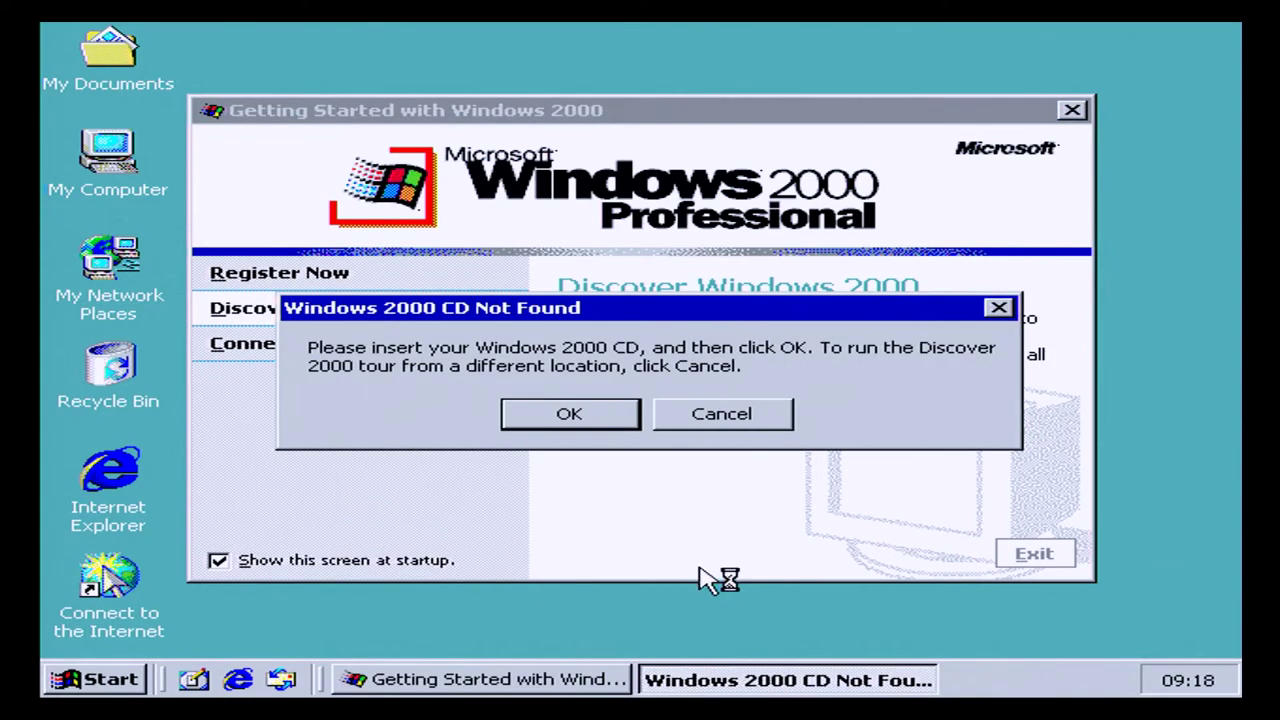
left_click(578, 418)
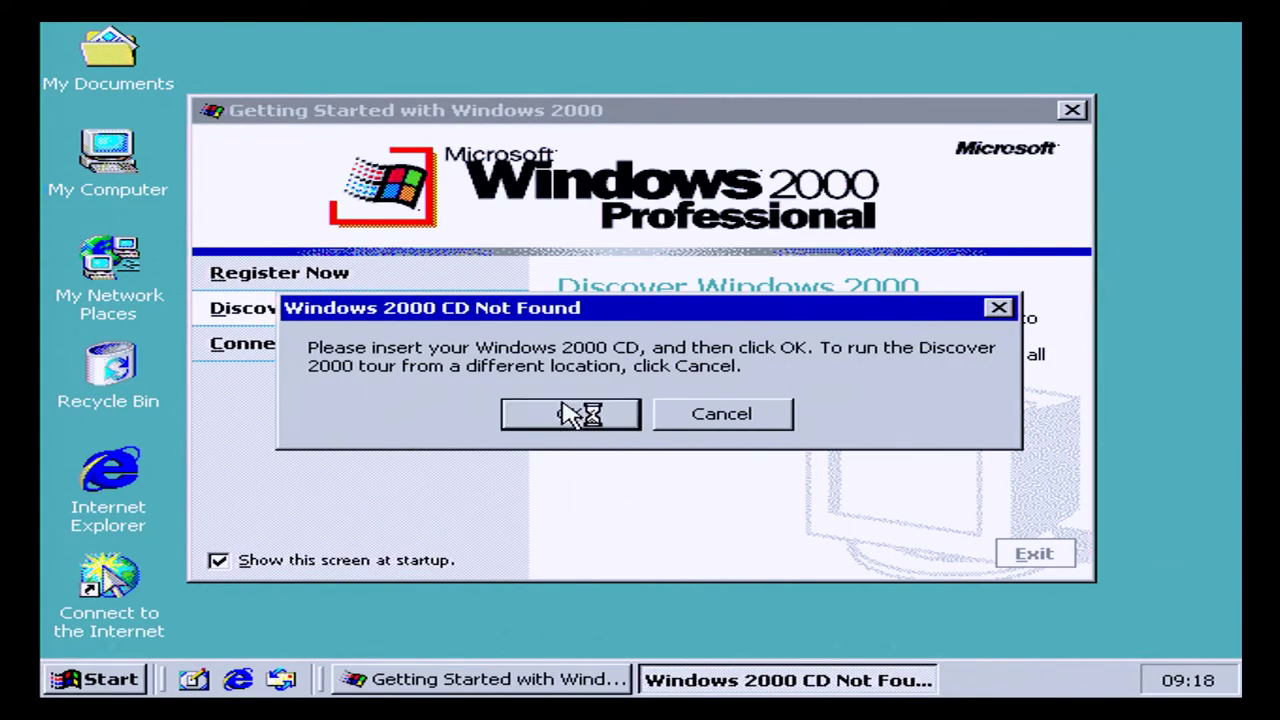
left_click(700, 416)
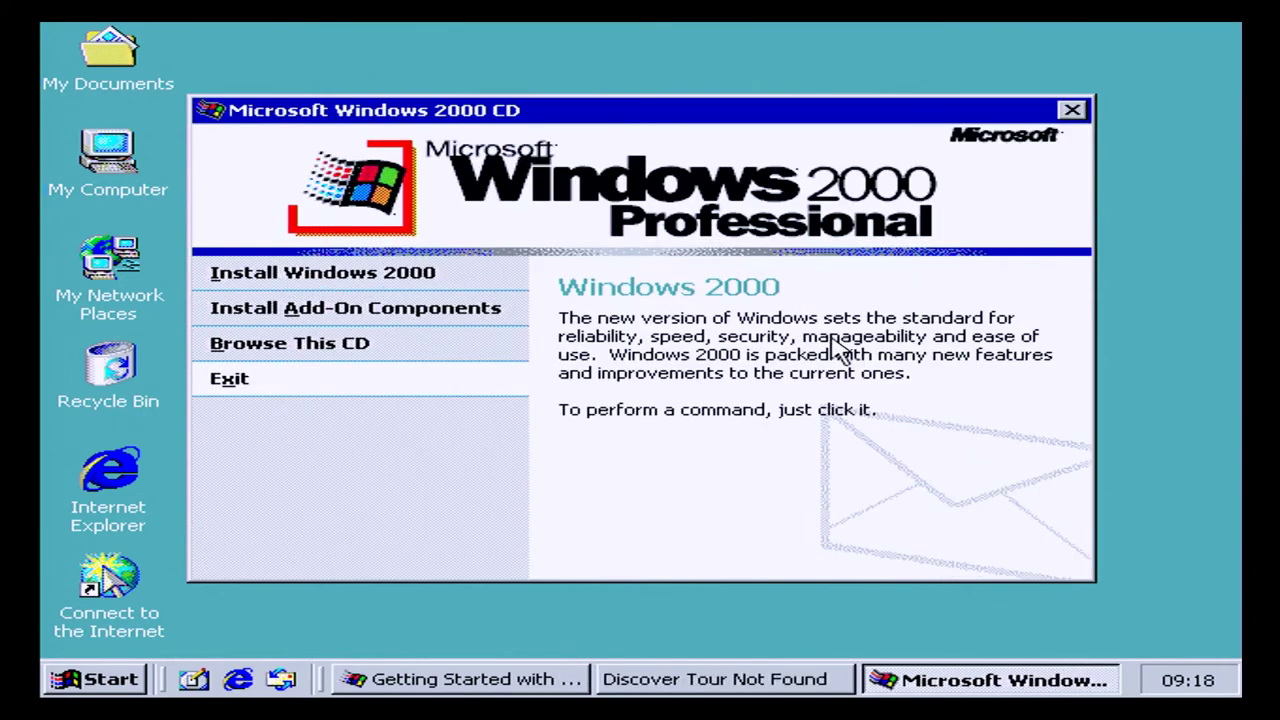
Open the add-on components wizard from the CD window and cancel it unchanged.
left_click(390, 314)
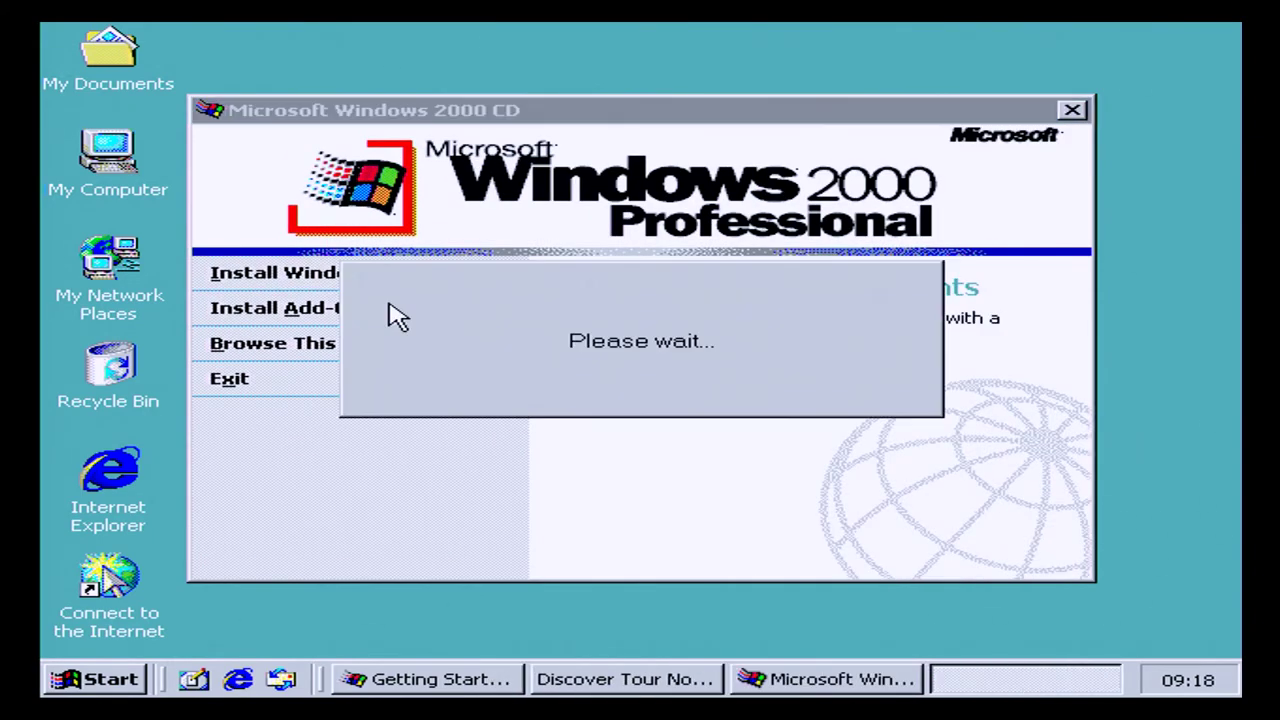
scroll(632, 440, "down", 3)
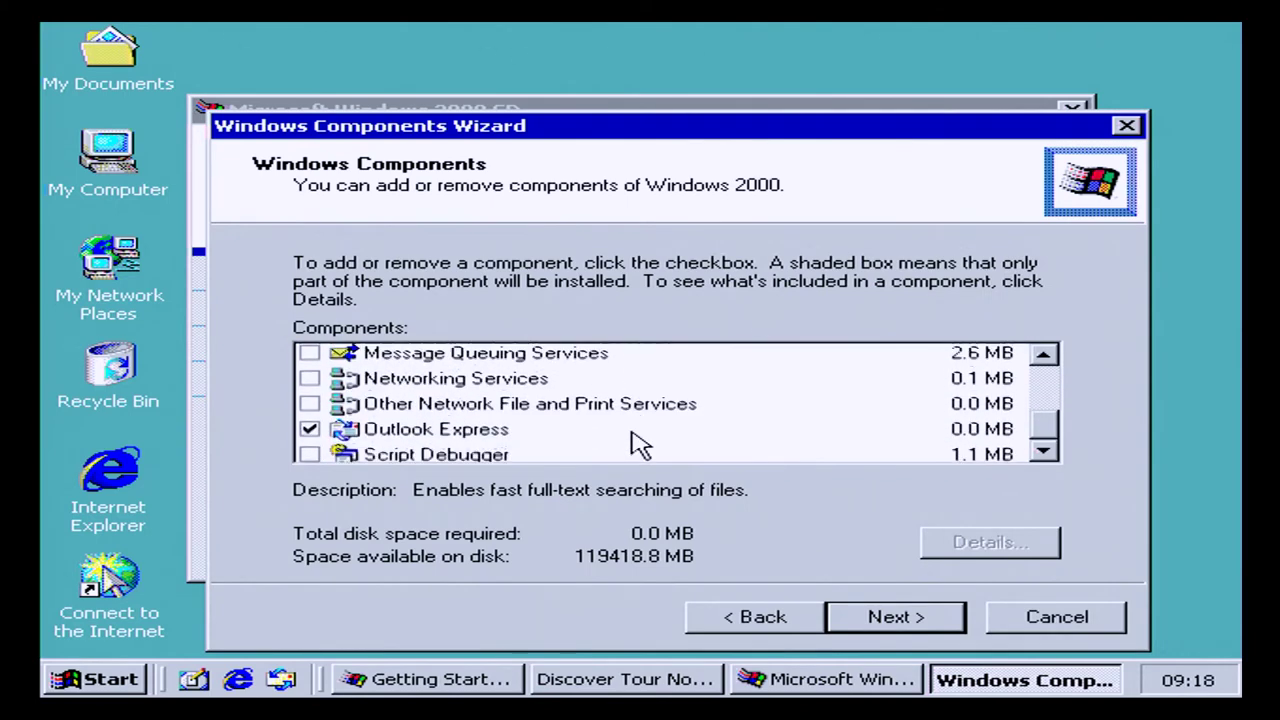
left_click(1075, 616)
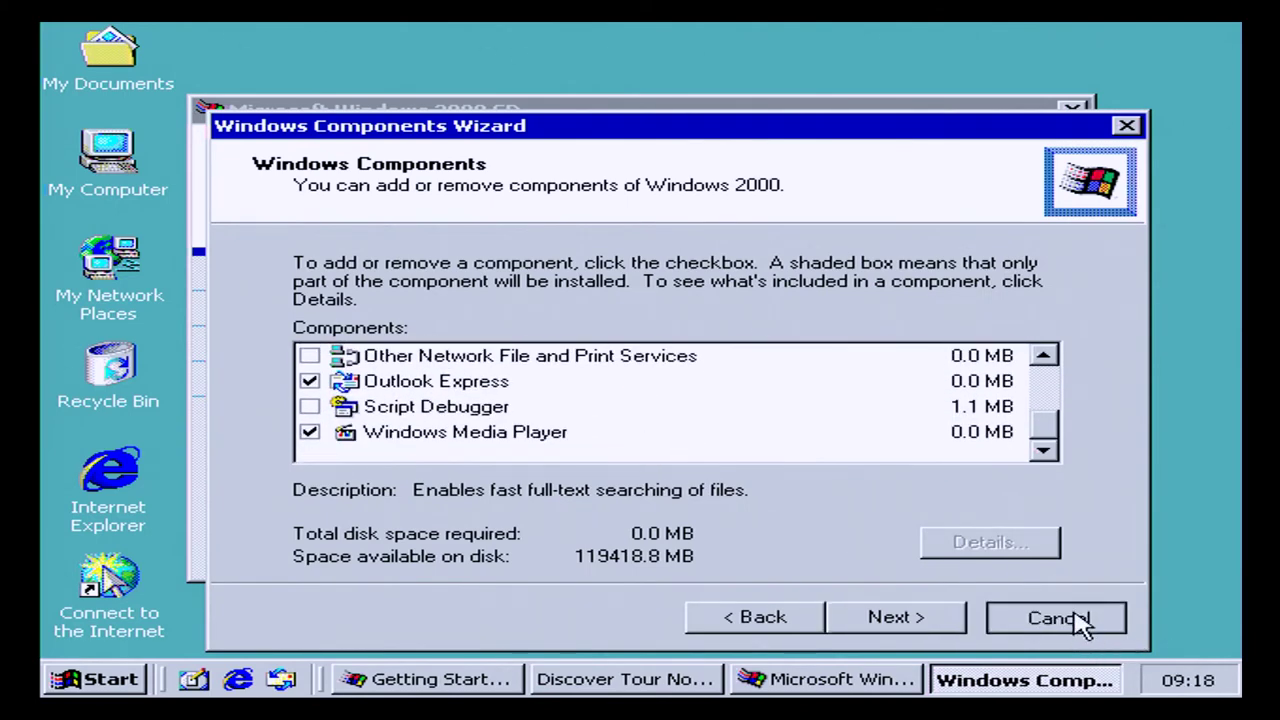
Dismiss the Discover Tour error and close the Windows 2000 CD window.
left_click(743, 686)
left_click(822, 510)
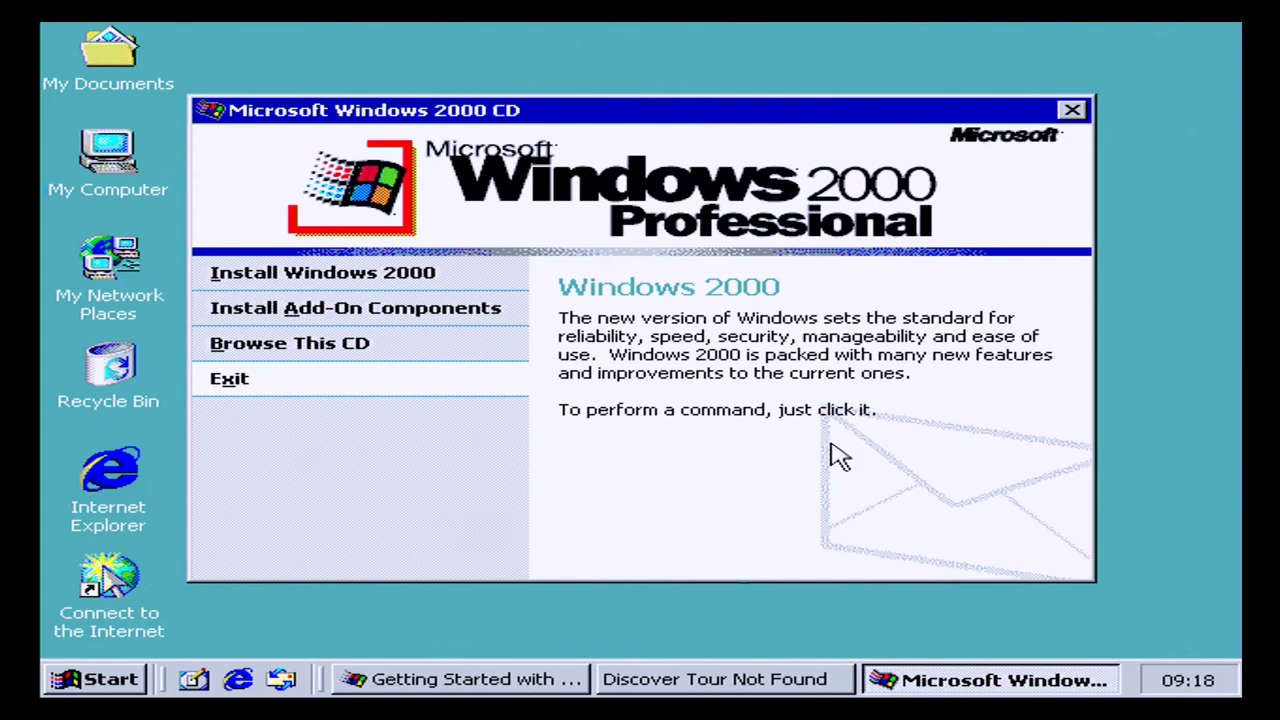
left_click(737, 679)
left_click(910, 336)
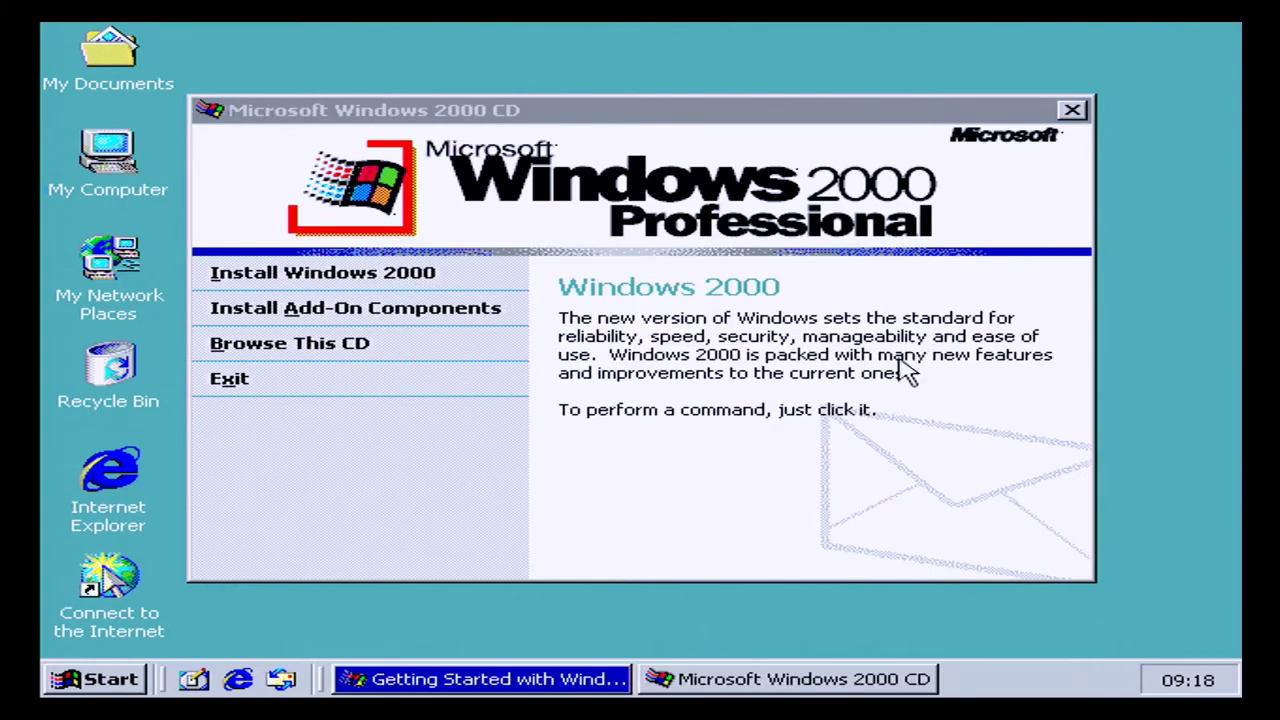
left_click(806, 679)
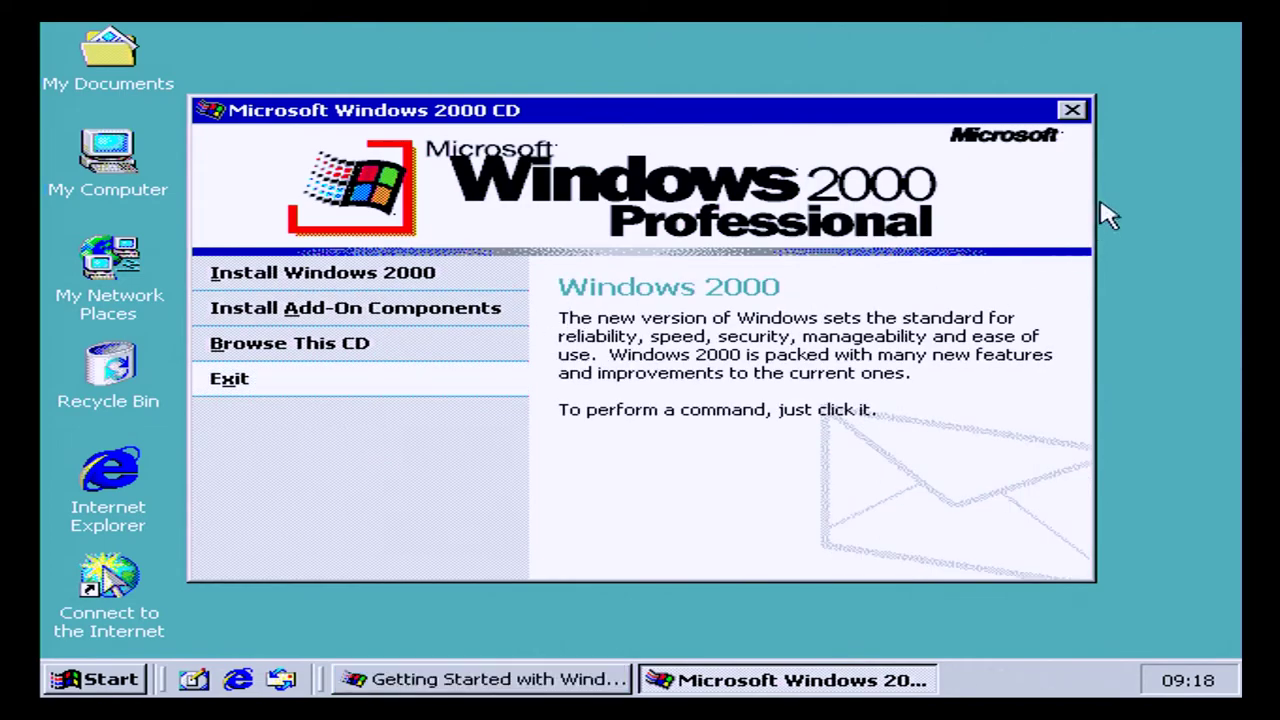
left_click(1071, 110)
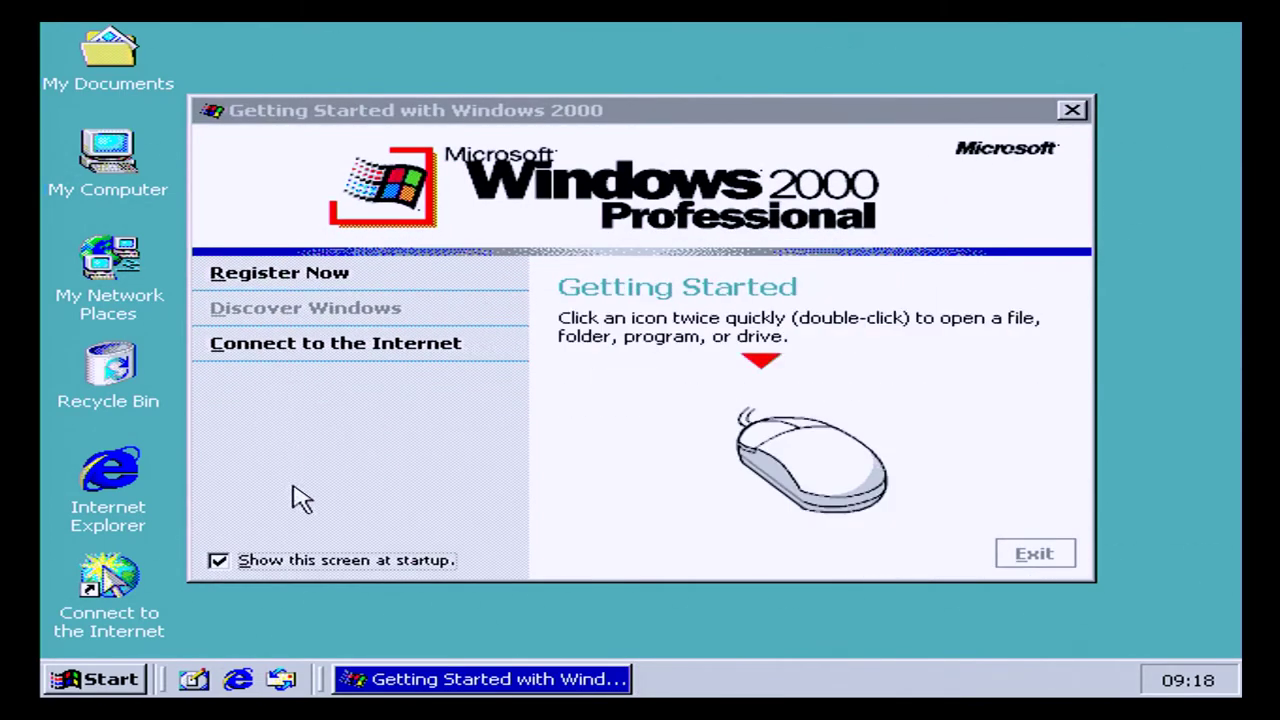
Exit Getting Started and open My Computer's System Properties.
left_click(1030, 554)
right_click(110, 172)
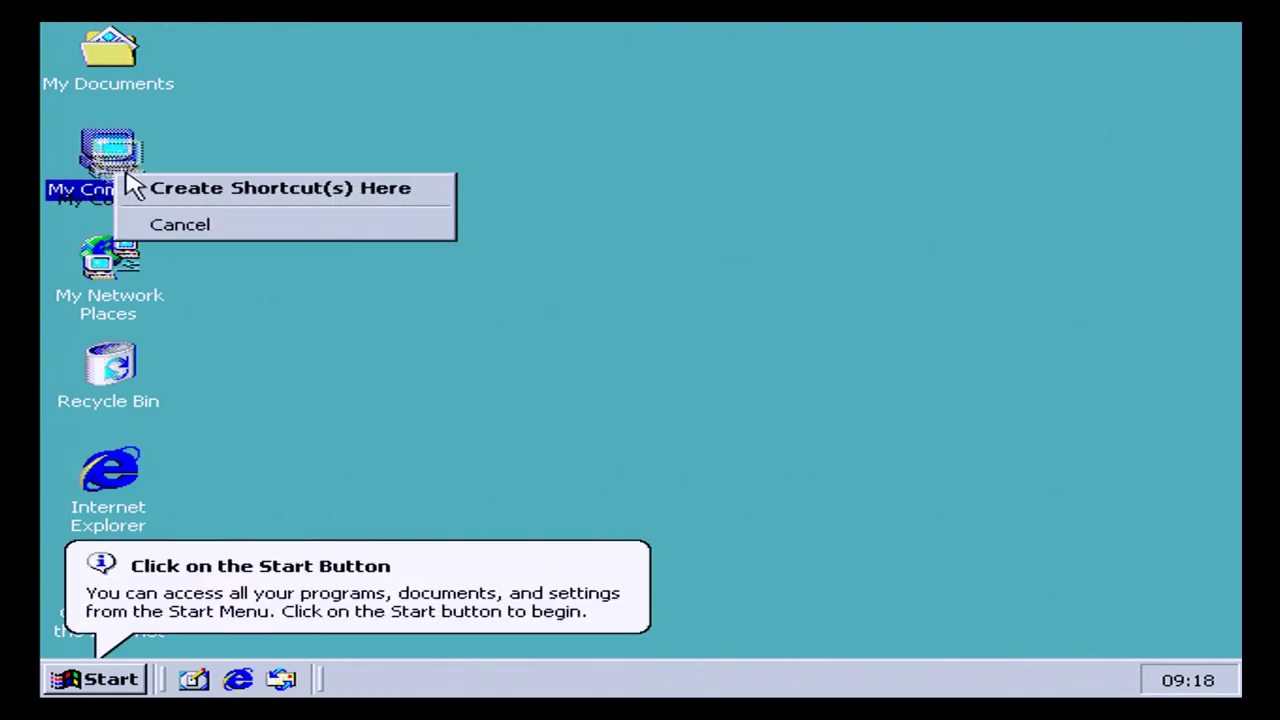
right_click(94, 154)
left_click(180, 397)
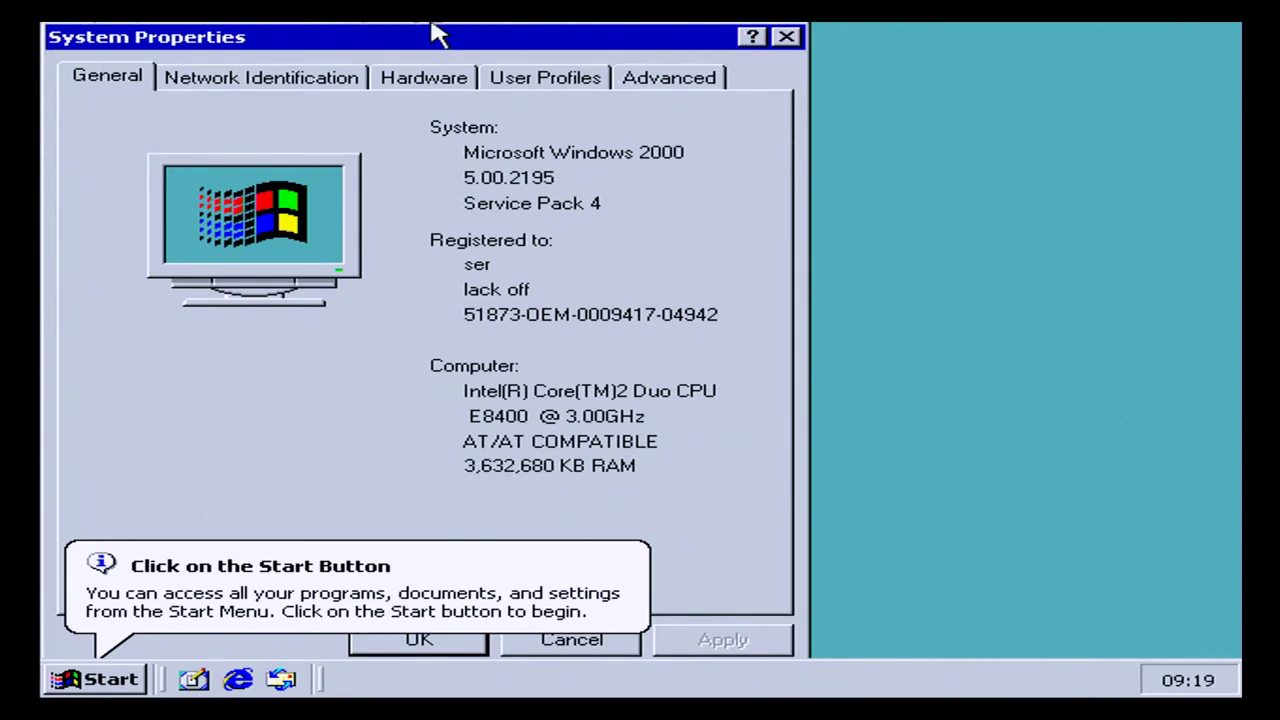
Browse the Network Identification, Hardware, User Profiles and Advanced tabs, ending on User Profiles.
left_click(332, 88)
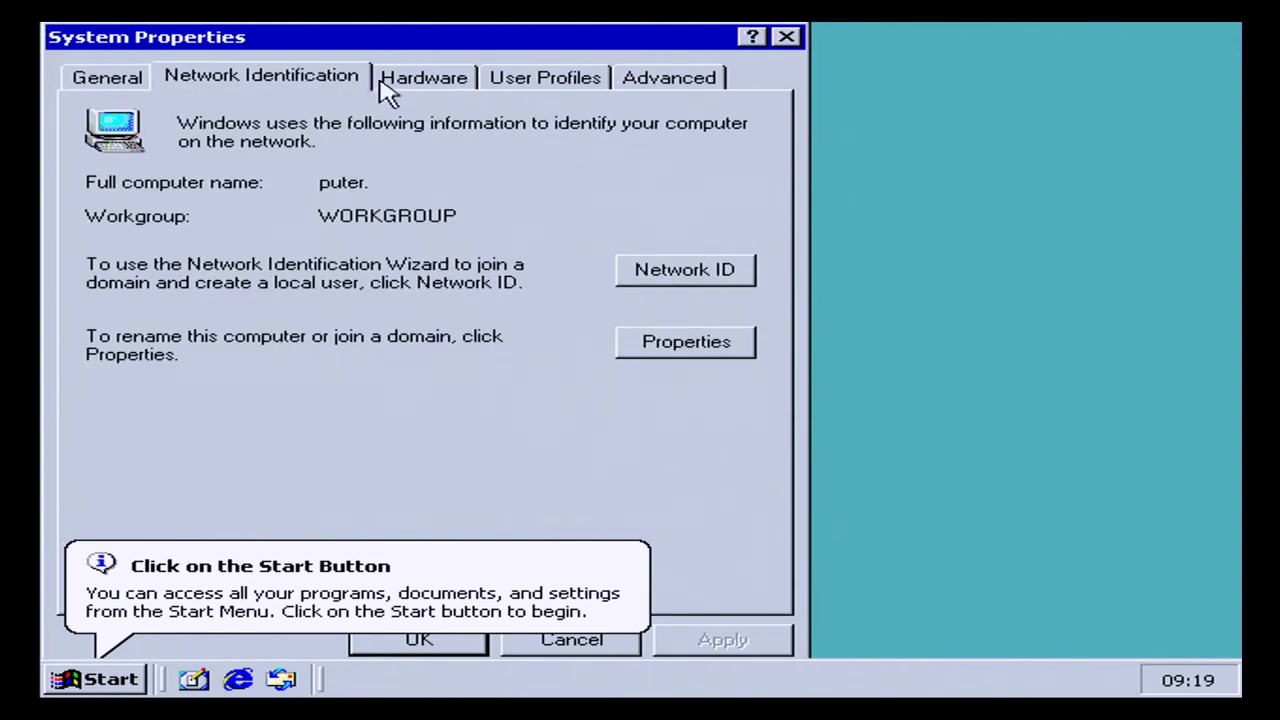
left_click(440, 86)
left_click(514, 80)
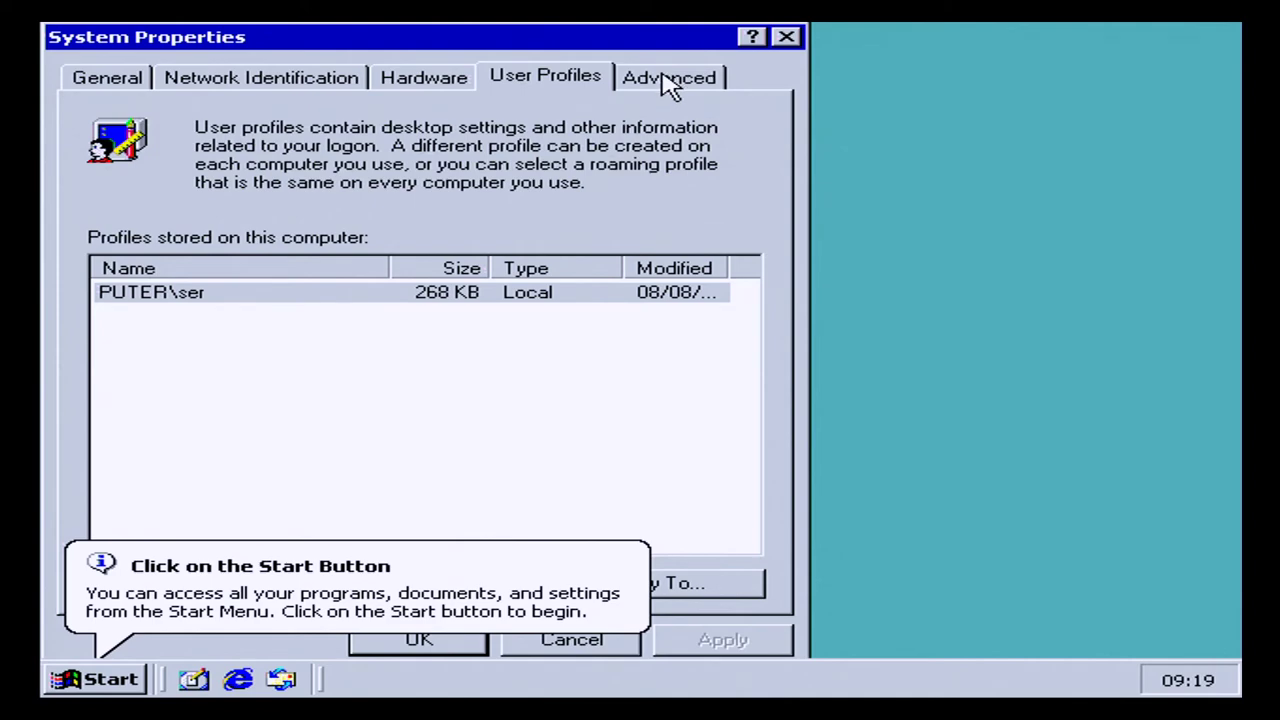
left_click(668, 80)
left_click(534, 83)
left_click(705, 92)
left_click(560, 80)
left_click(88, 680)
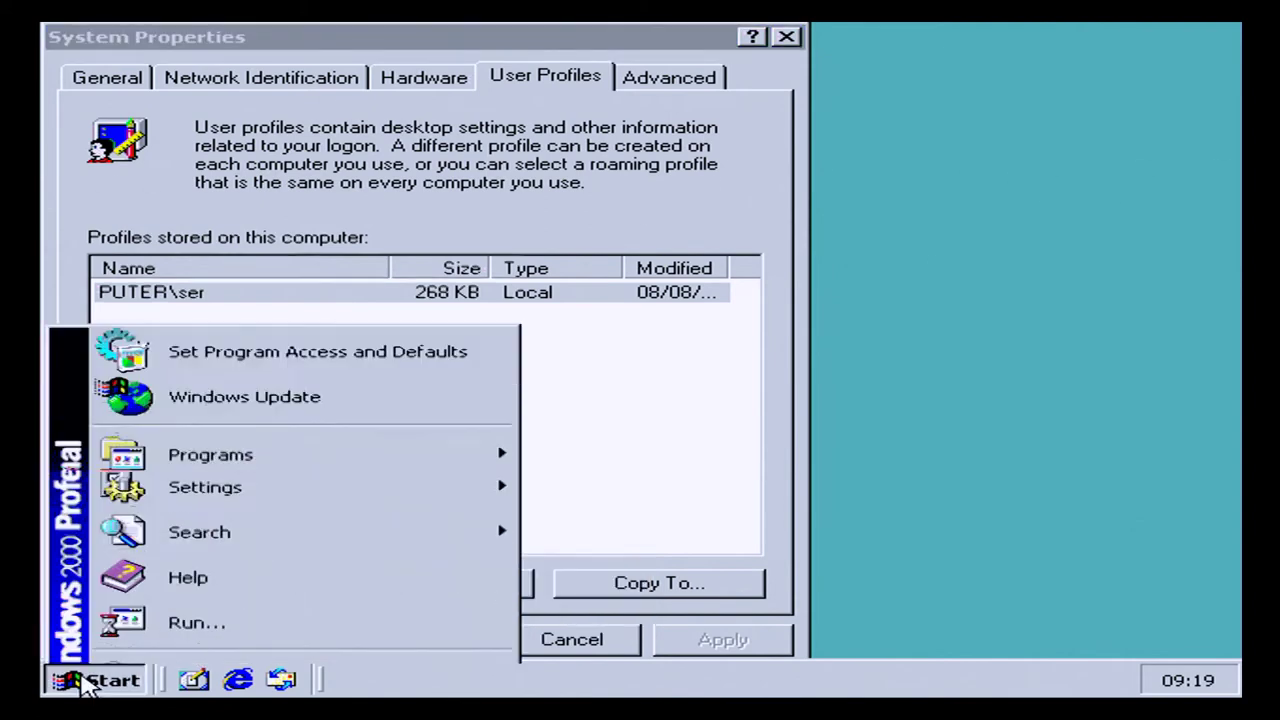
mouse_move(470, 356)
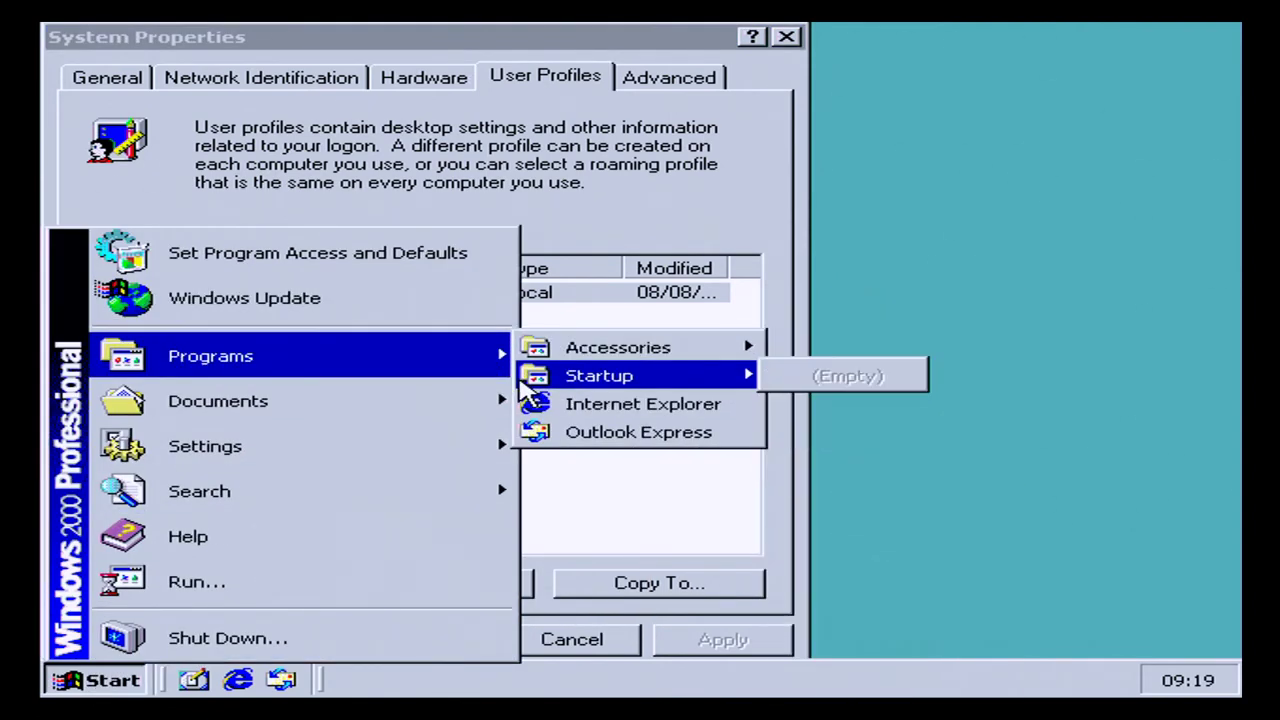
mouse_move(528, 349)
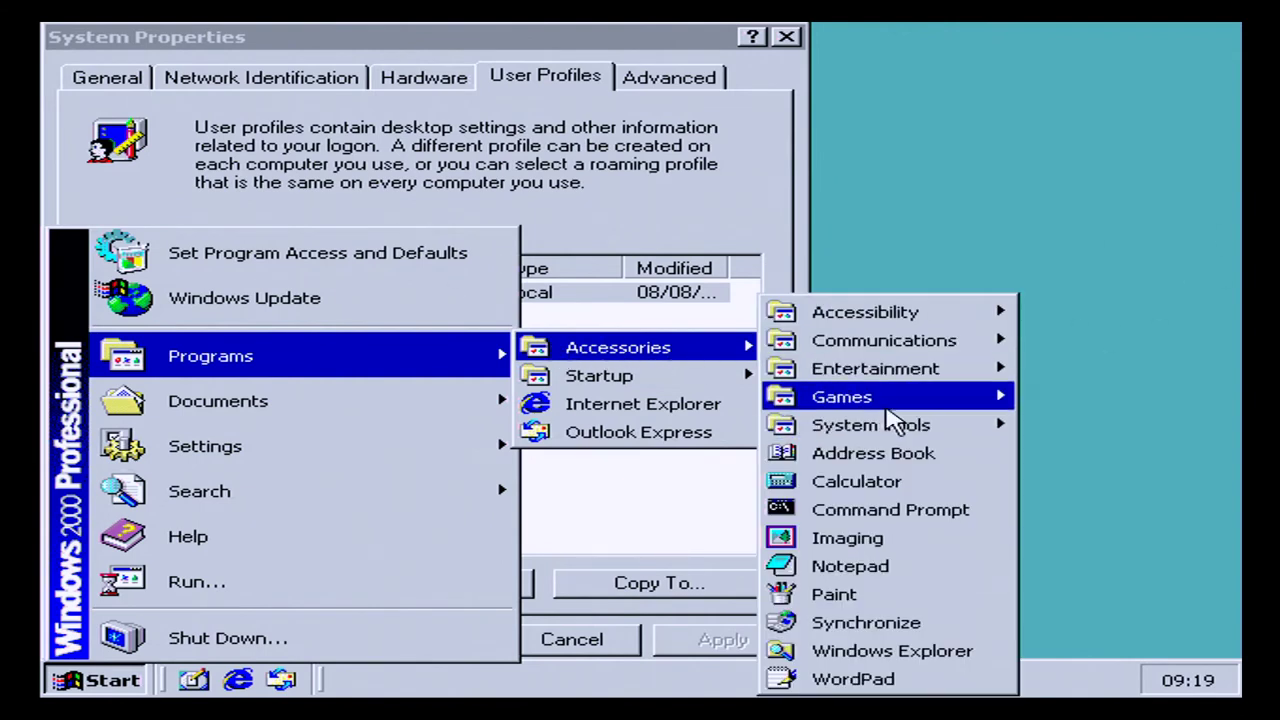
mouse_move(890, 400)
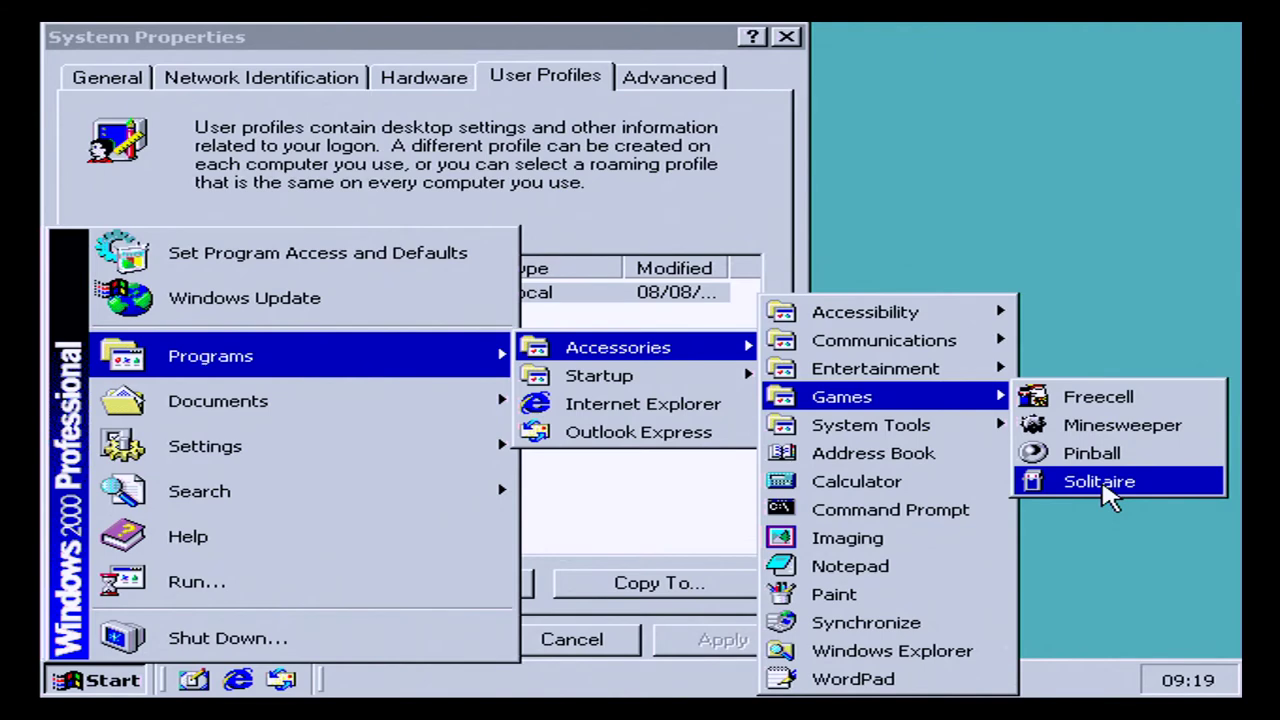
left_click(1100, 482)
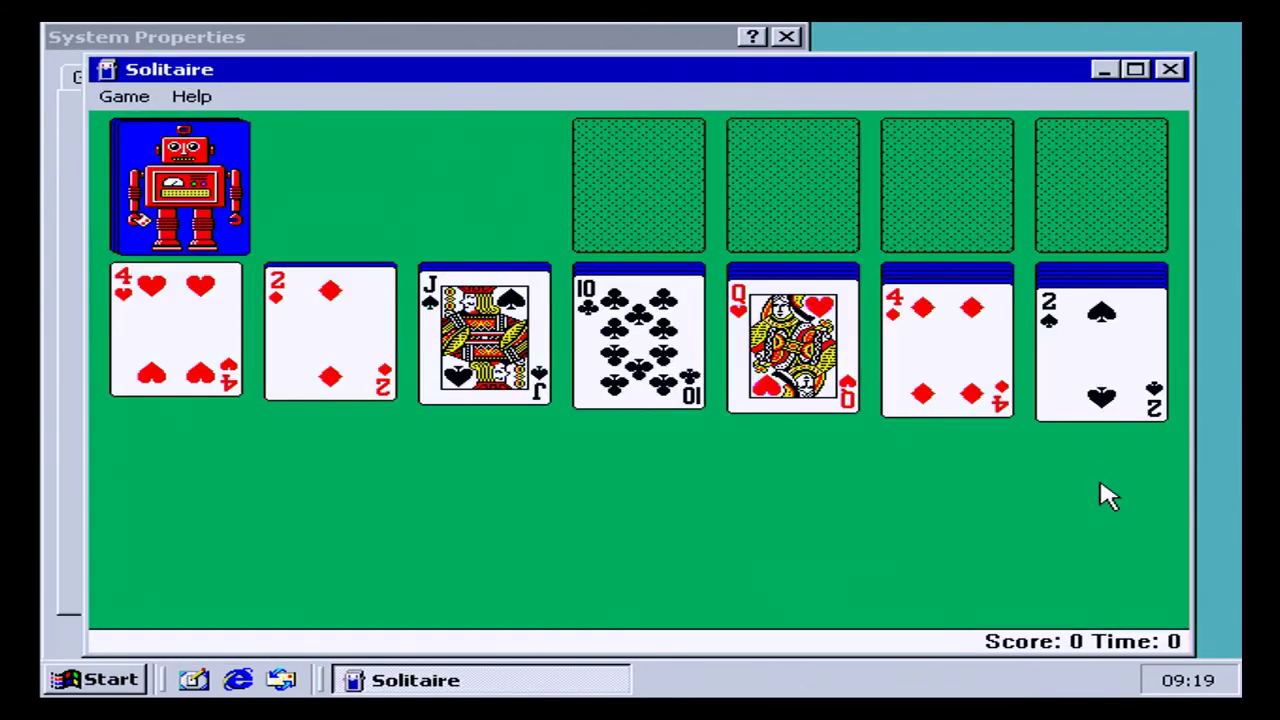
left_click(200, 172)
left_click(200, 172)
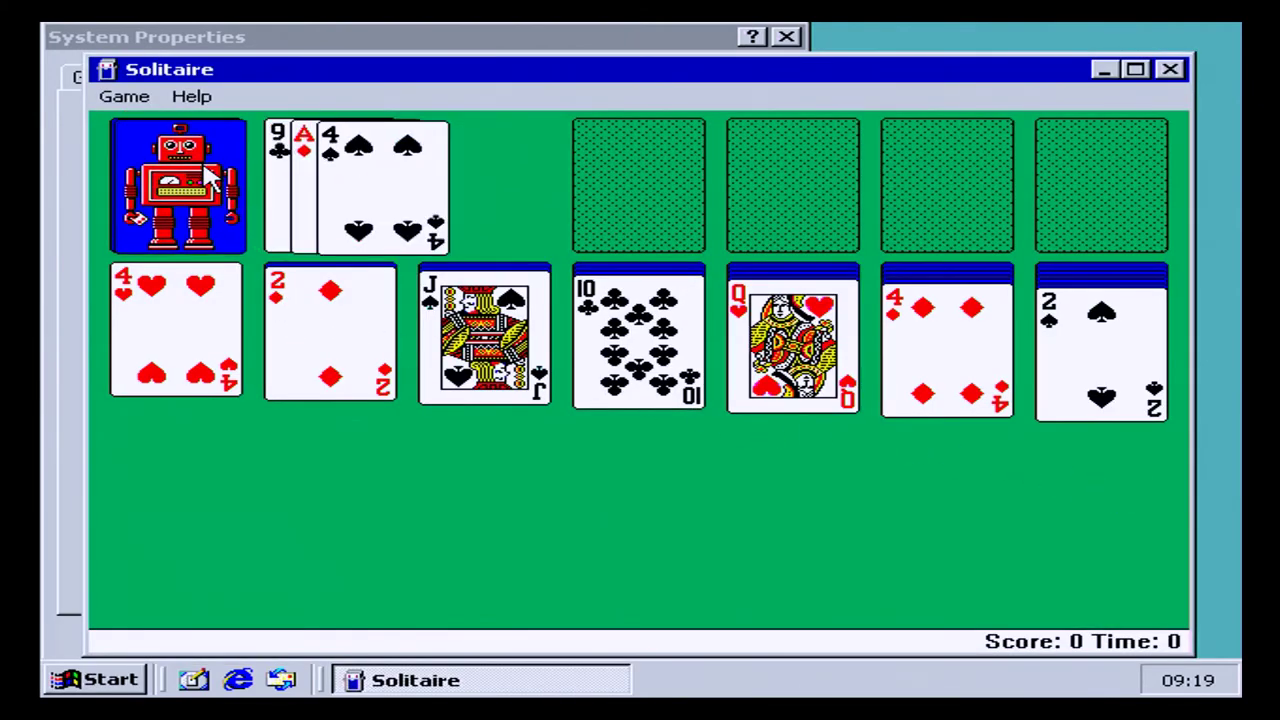
left_click(200, 172)
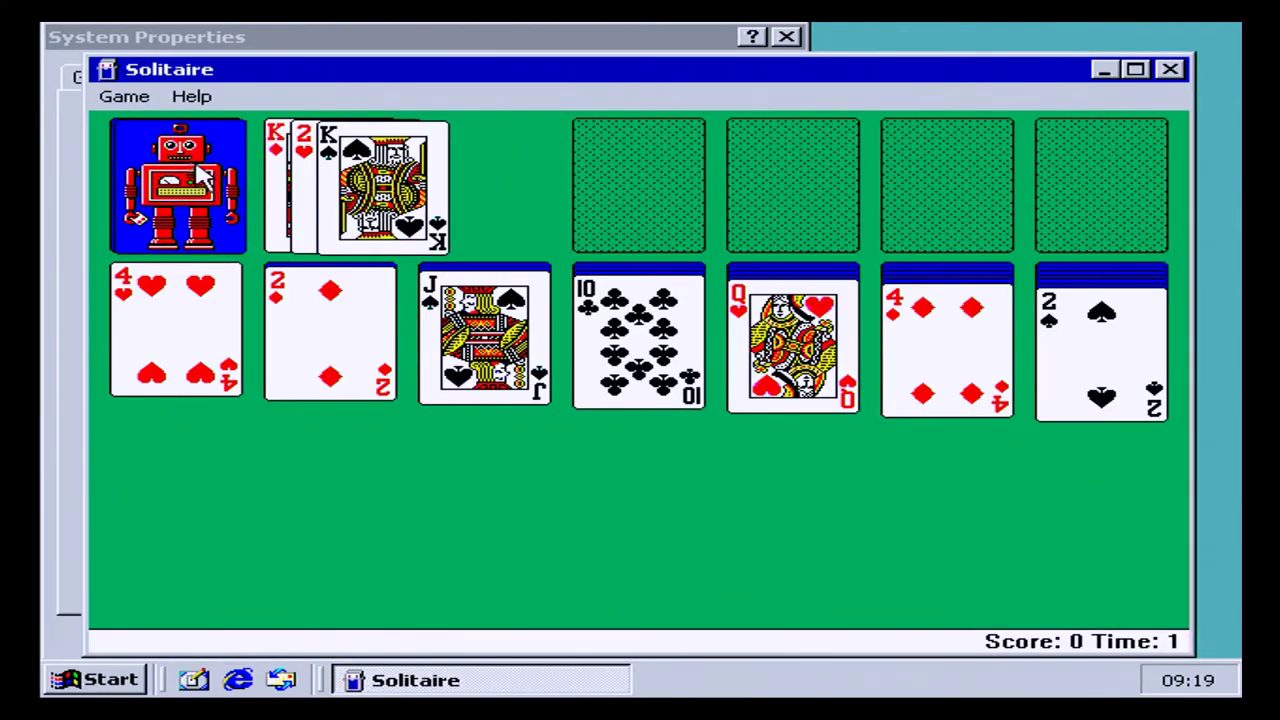
left_click(125, 98)
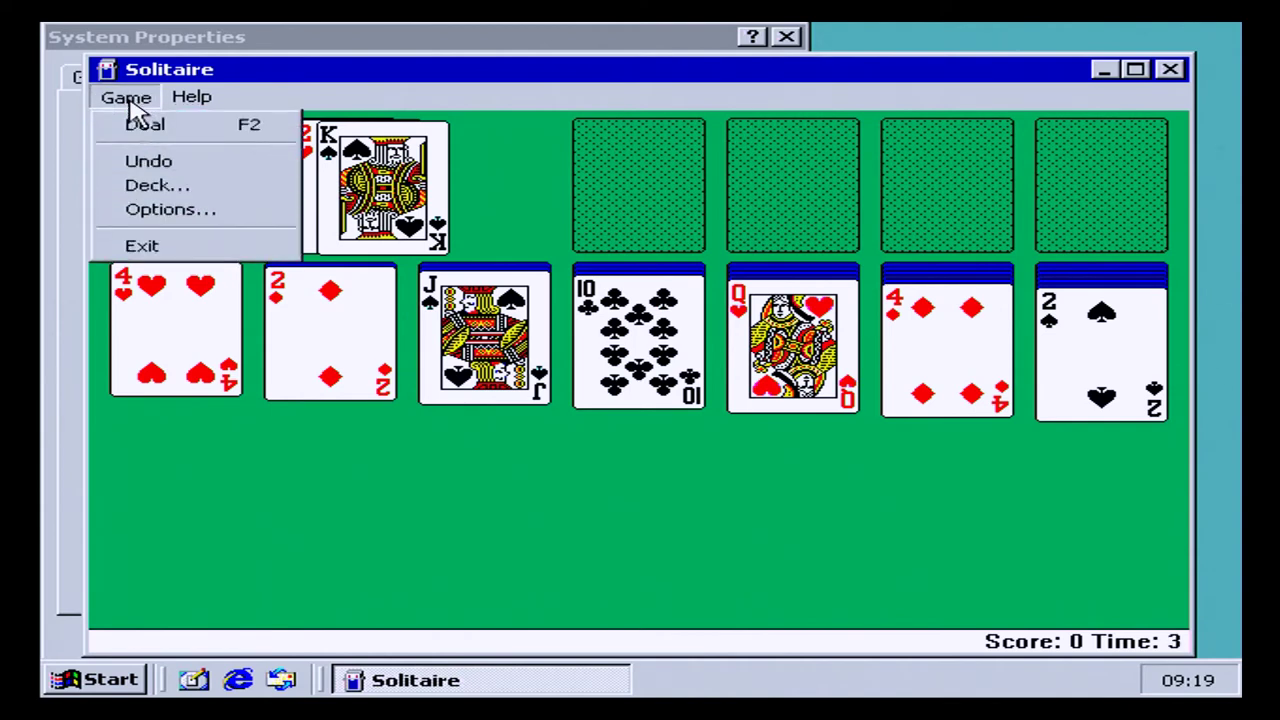
Look over System Properties' Hardware, Network Identification and General tabs, then cancel without changes.
left_click(140, 250)
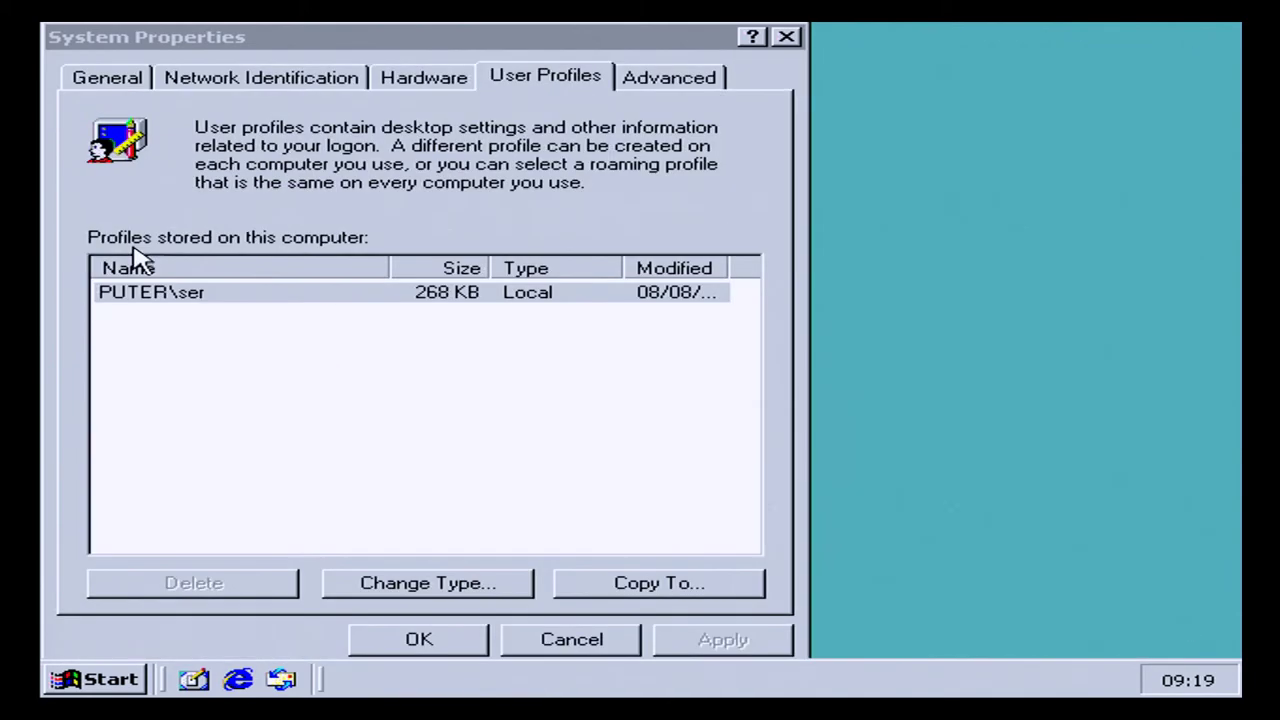
left_click(420, 86)
left_click(310, 84)
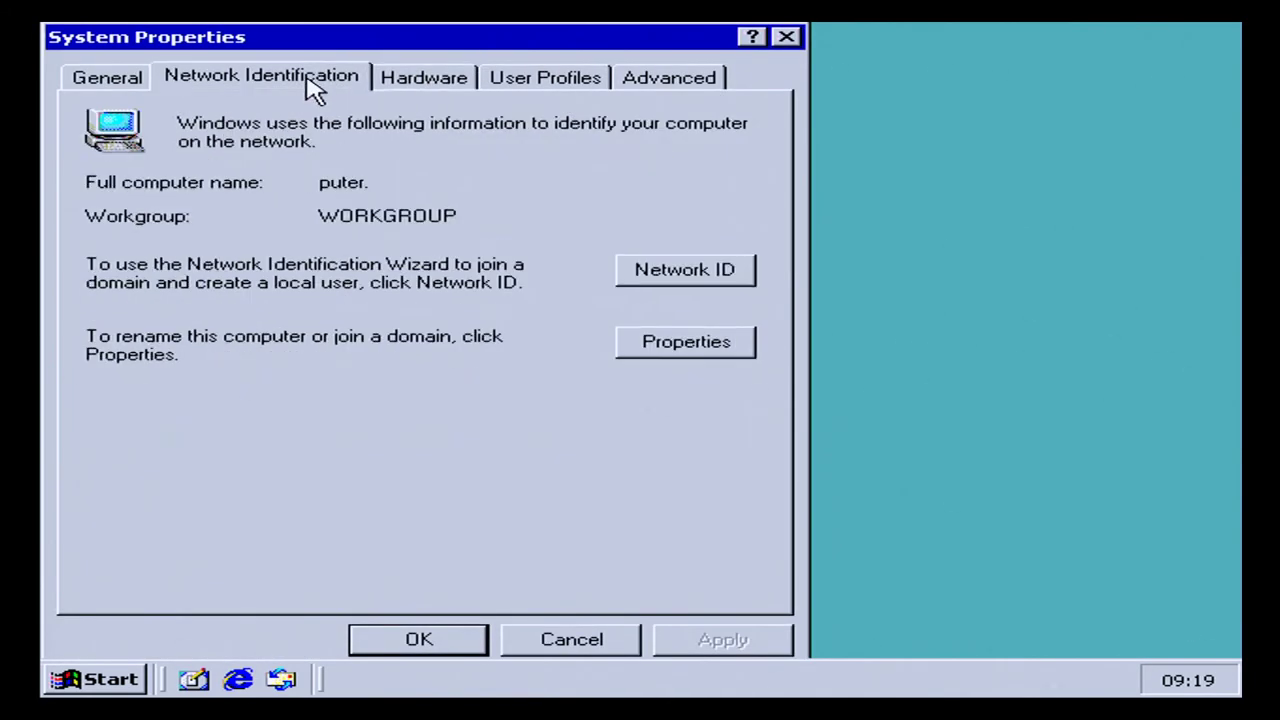
left_click(140, 82)
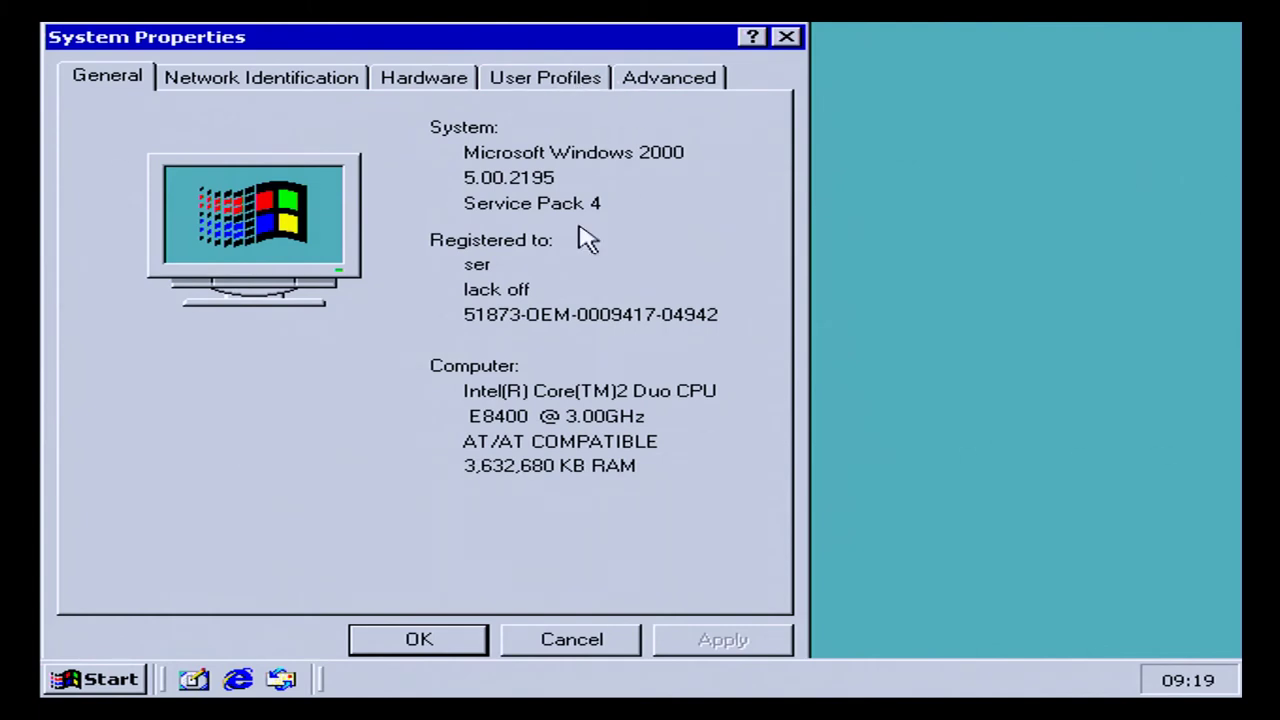
left_click(570, 645)
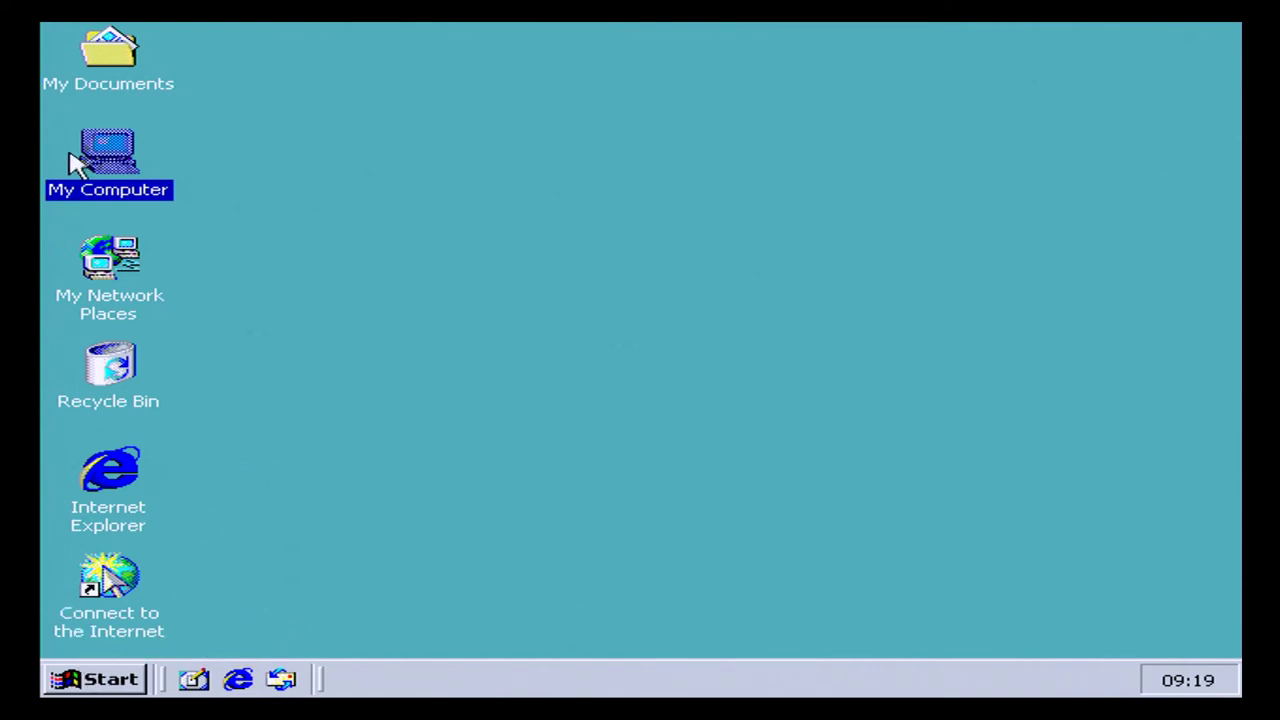
left_click(272, 152)
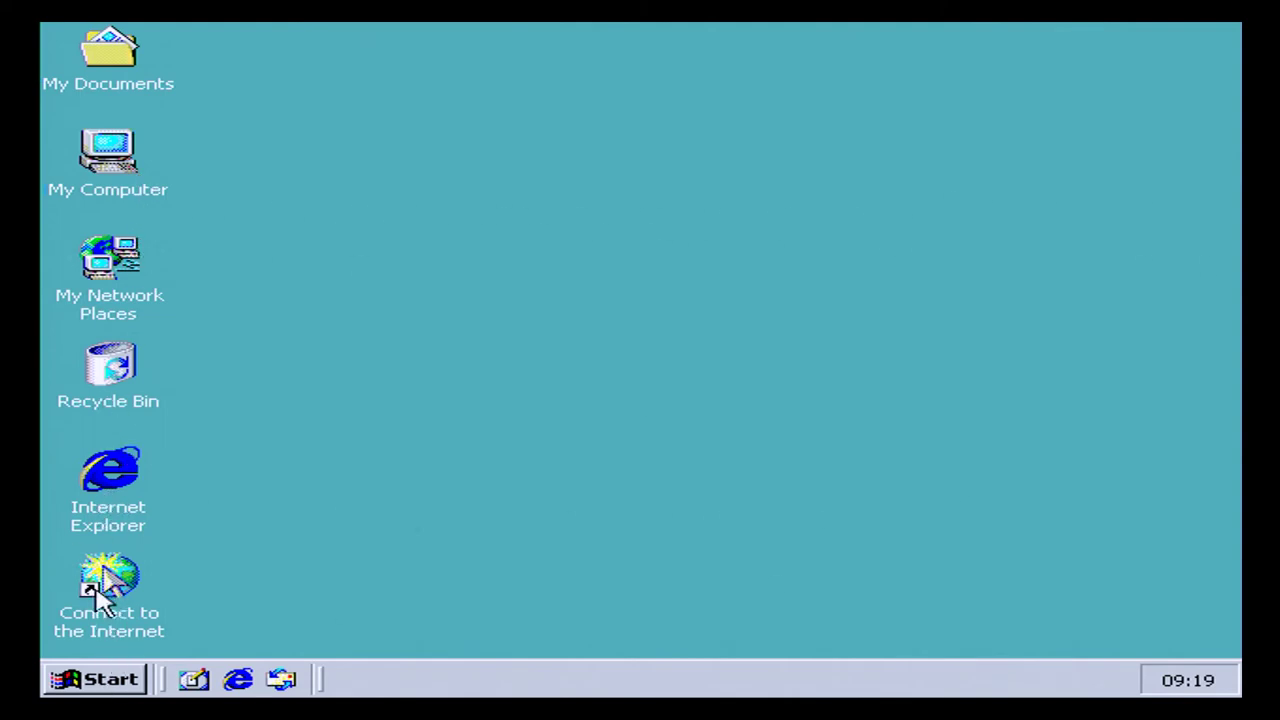
Launch Windows Media Player from Accessories > Entertainment, move its window higher, then close it.
left_click(68, 680)
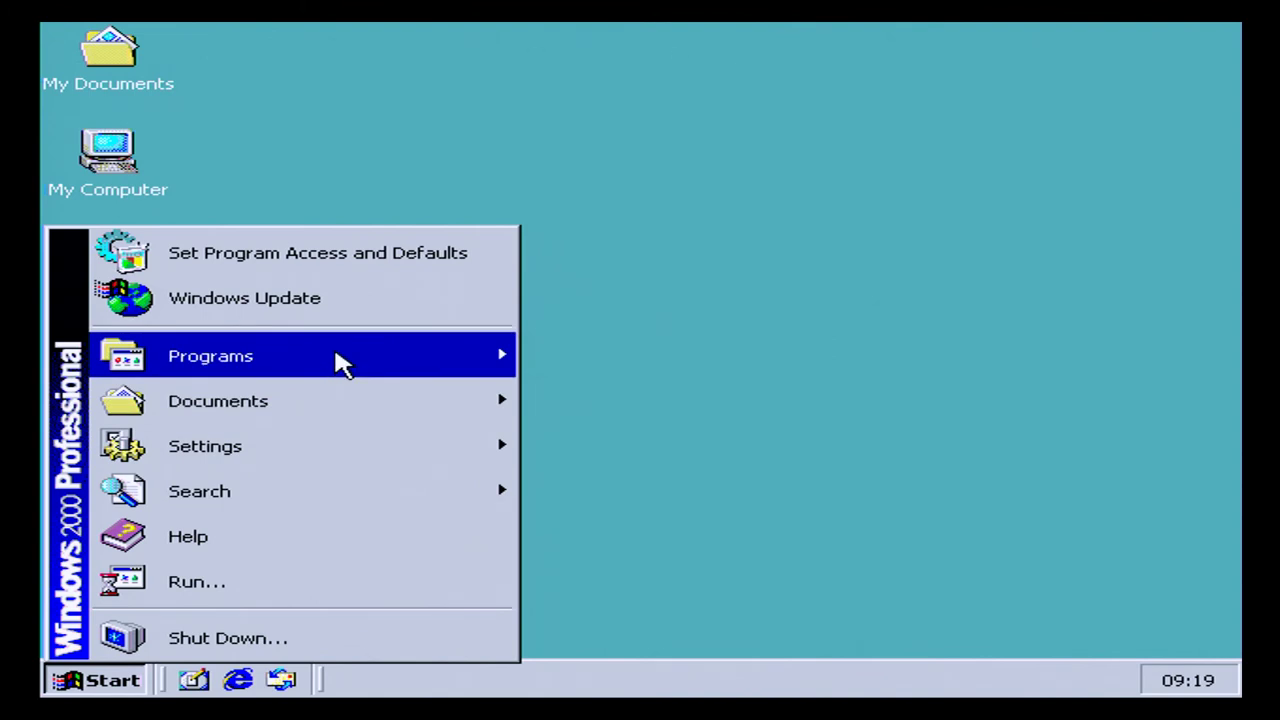
mouse_move(646, 363)
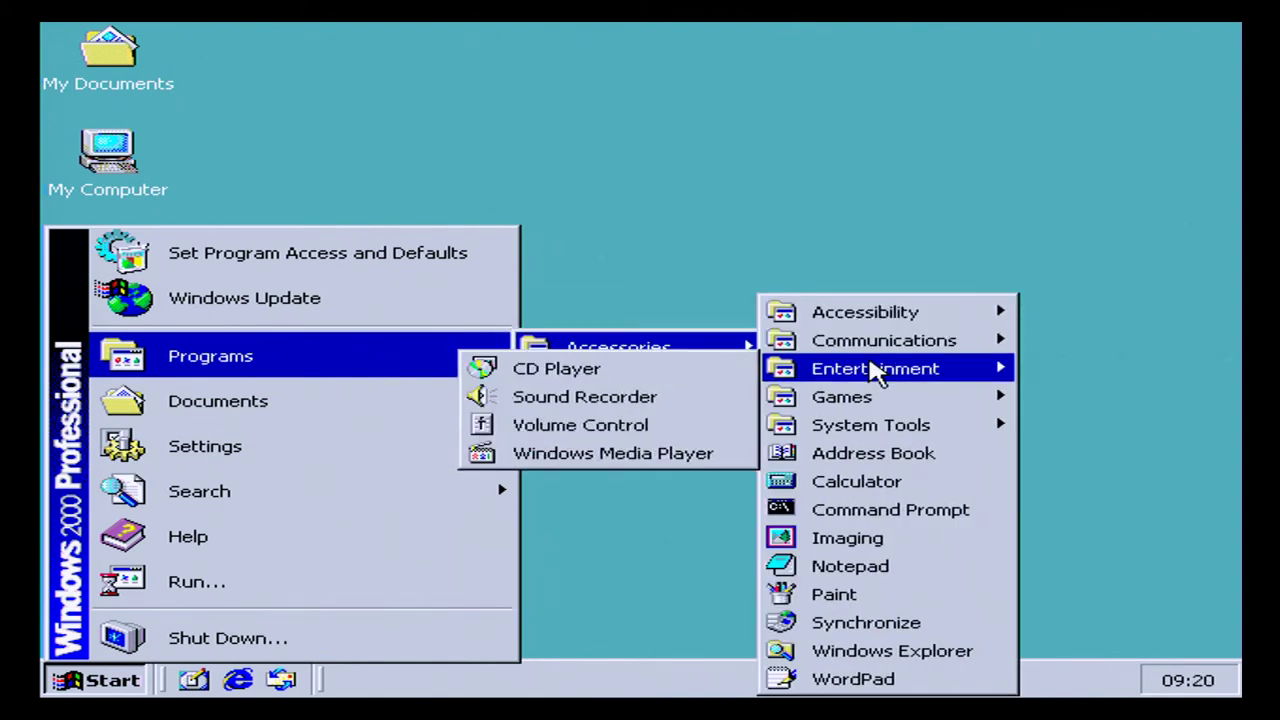
mouse_move(853, 380)
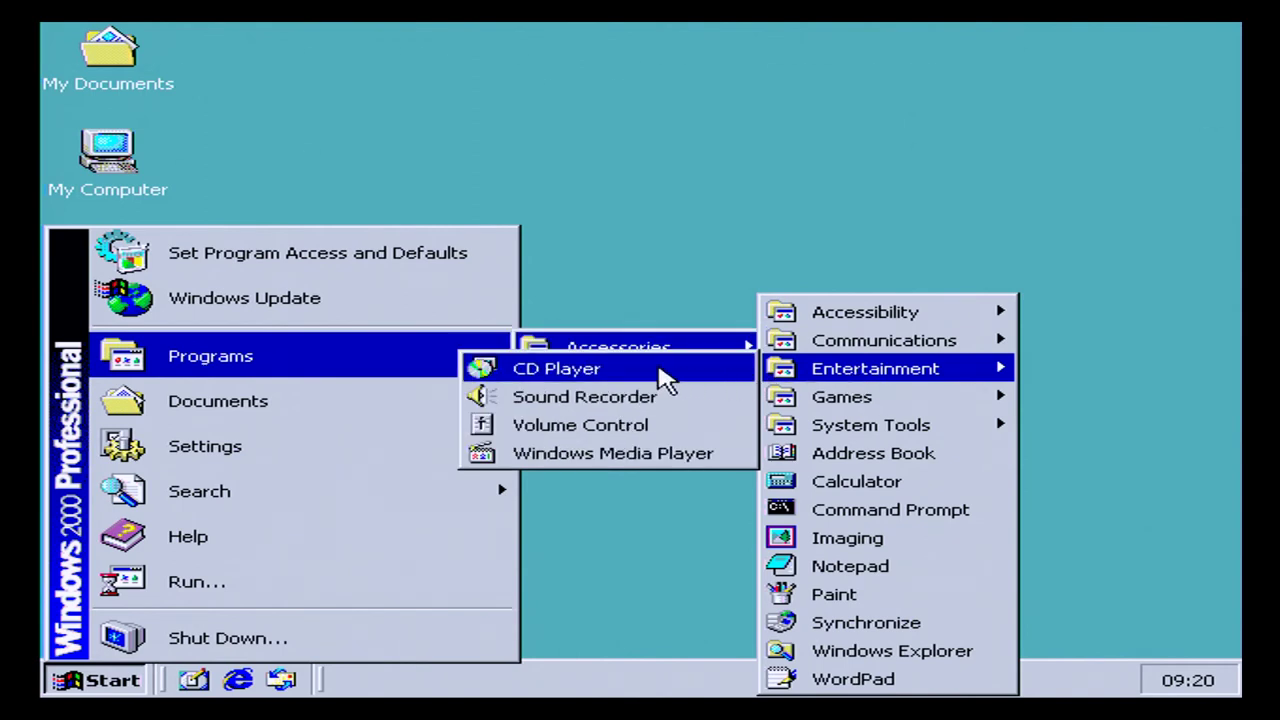
left_click(568, 457)
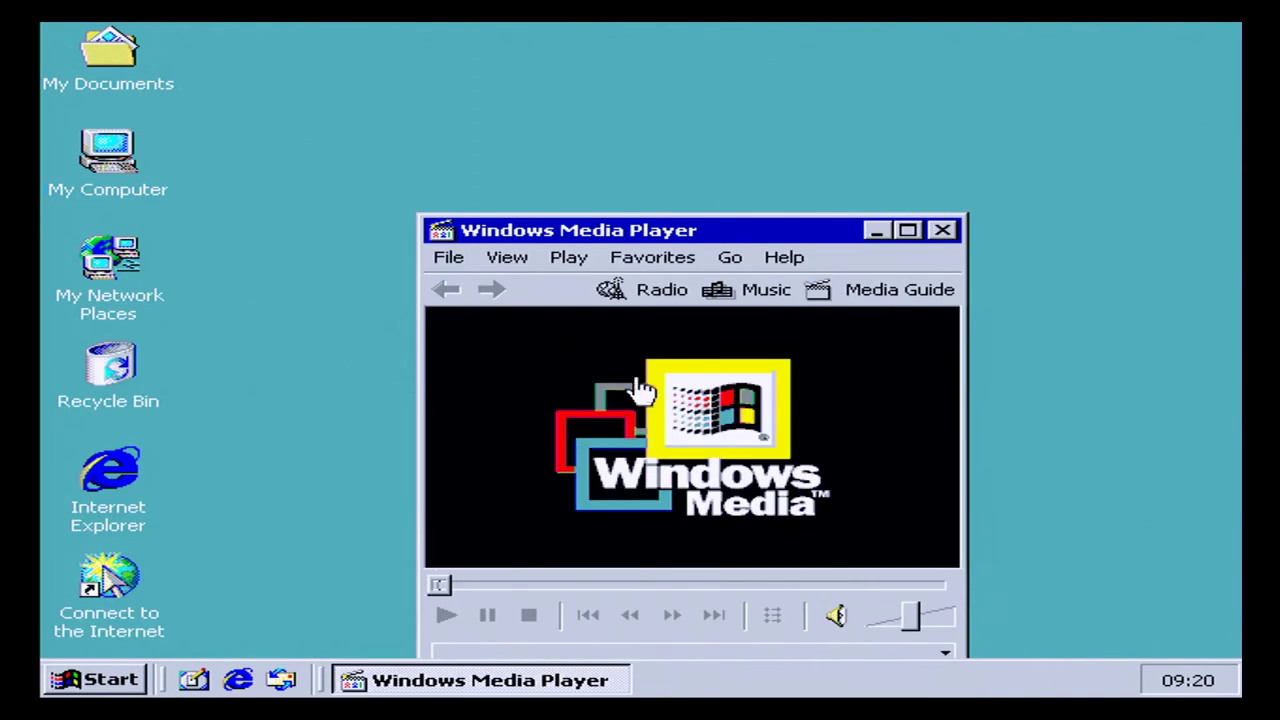
left_click_drag(659, 232, 586, 30)
left_click(870, 33)
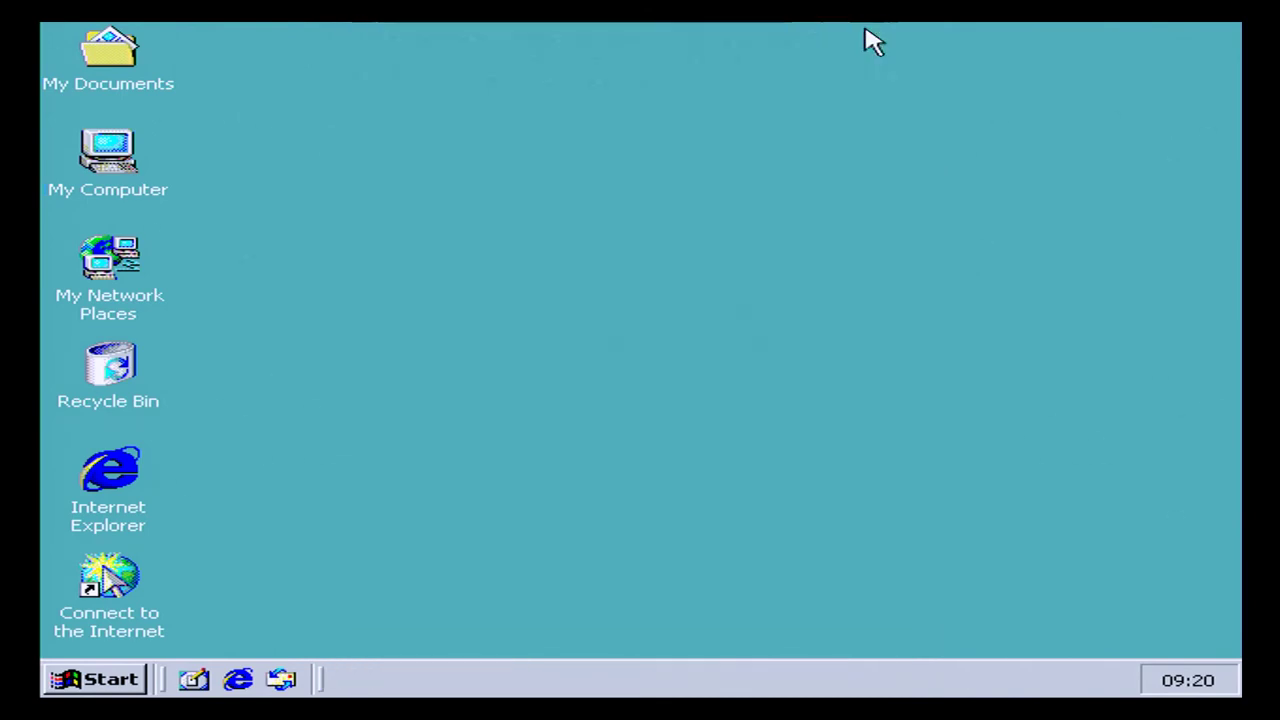
left_click(87, 690)
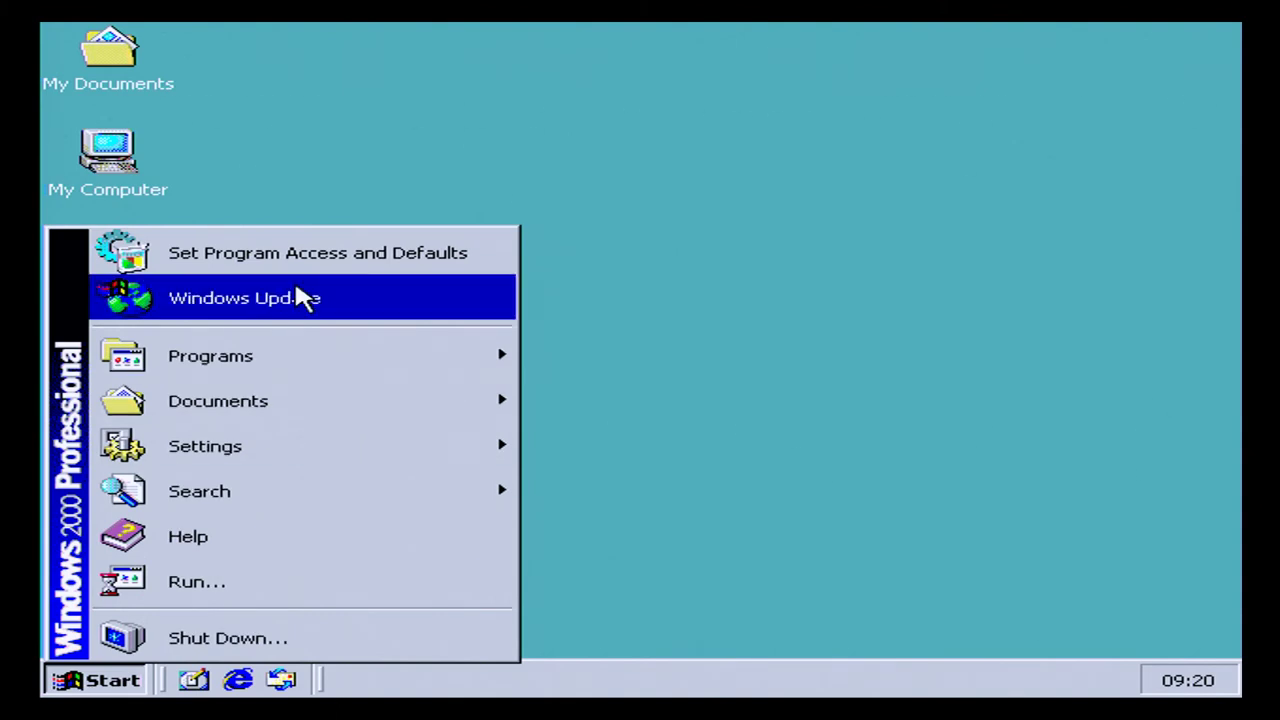
Launch Disk Defragmenter from Accessories > System Tools, showing NTFS drive C: with 116 GB free.
mouse_move(420, 352)
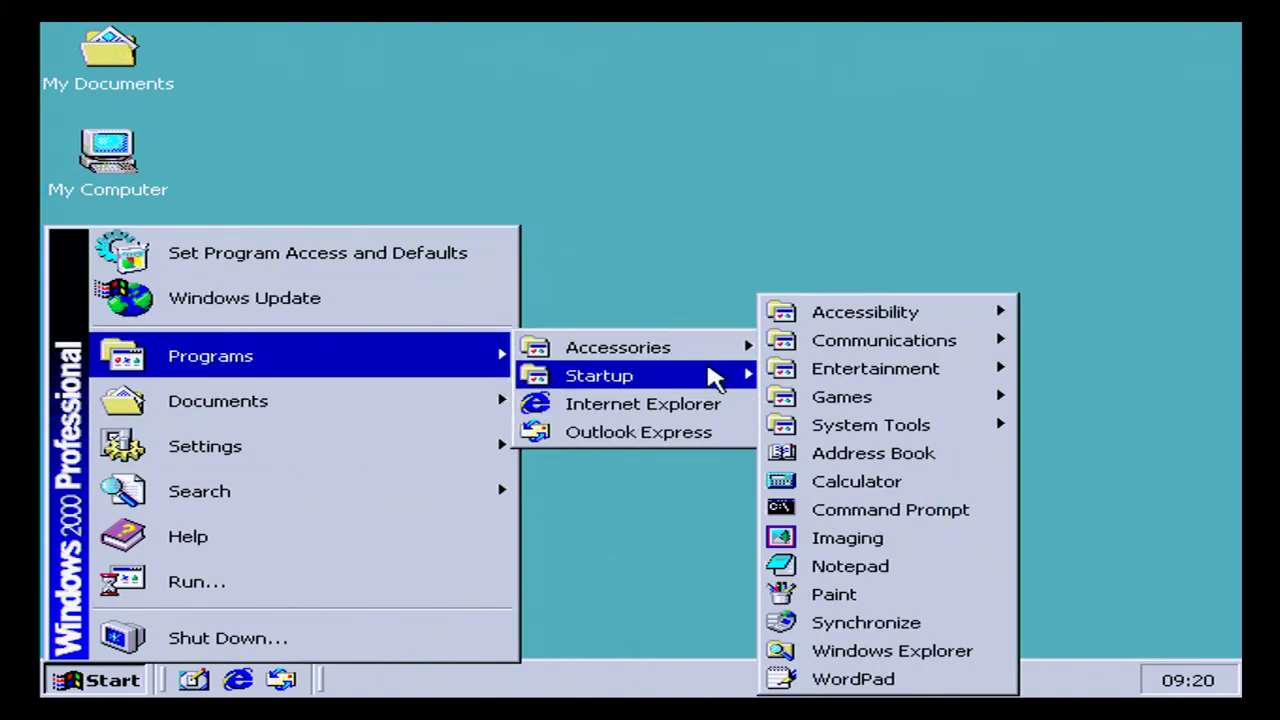
mouse_move(690, 378)
mouse_move(710, 352)
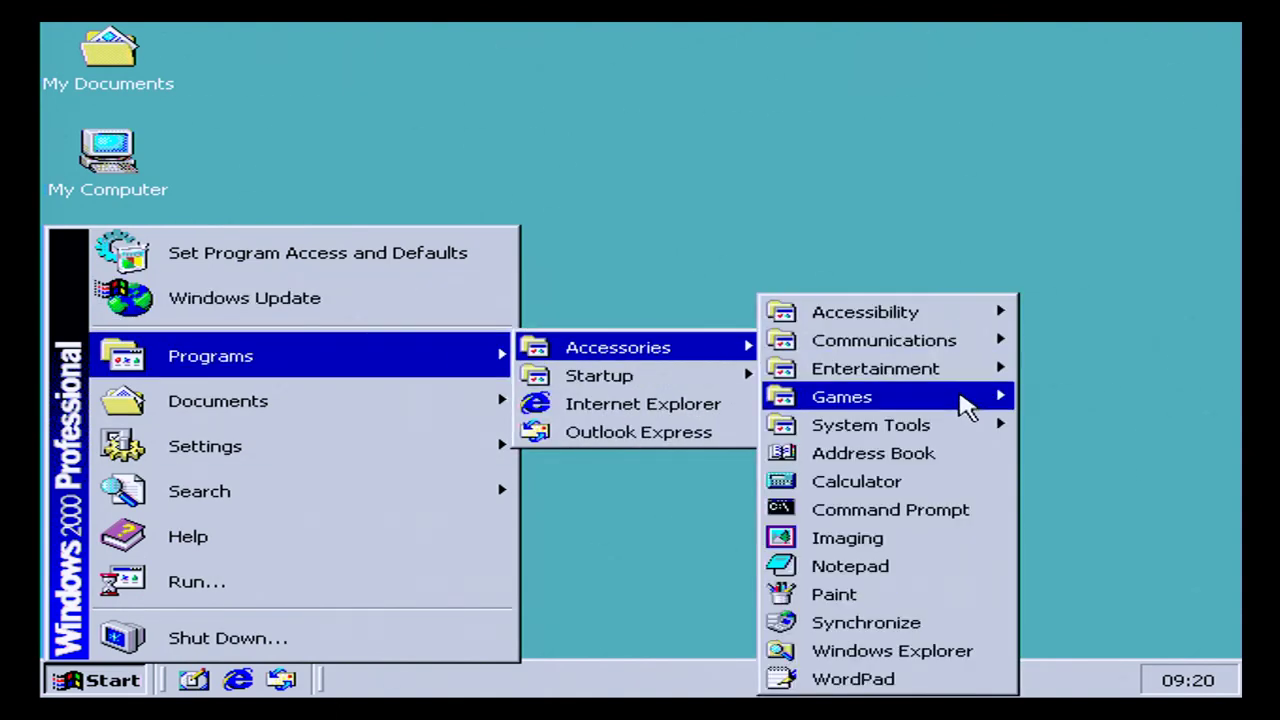
mouse_move(972, 430)
mouse_move(762, 406)
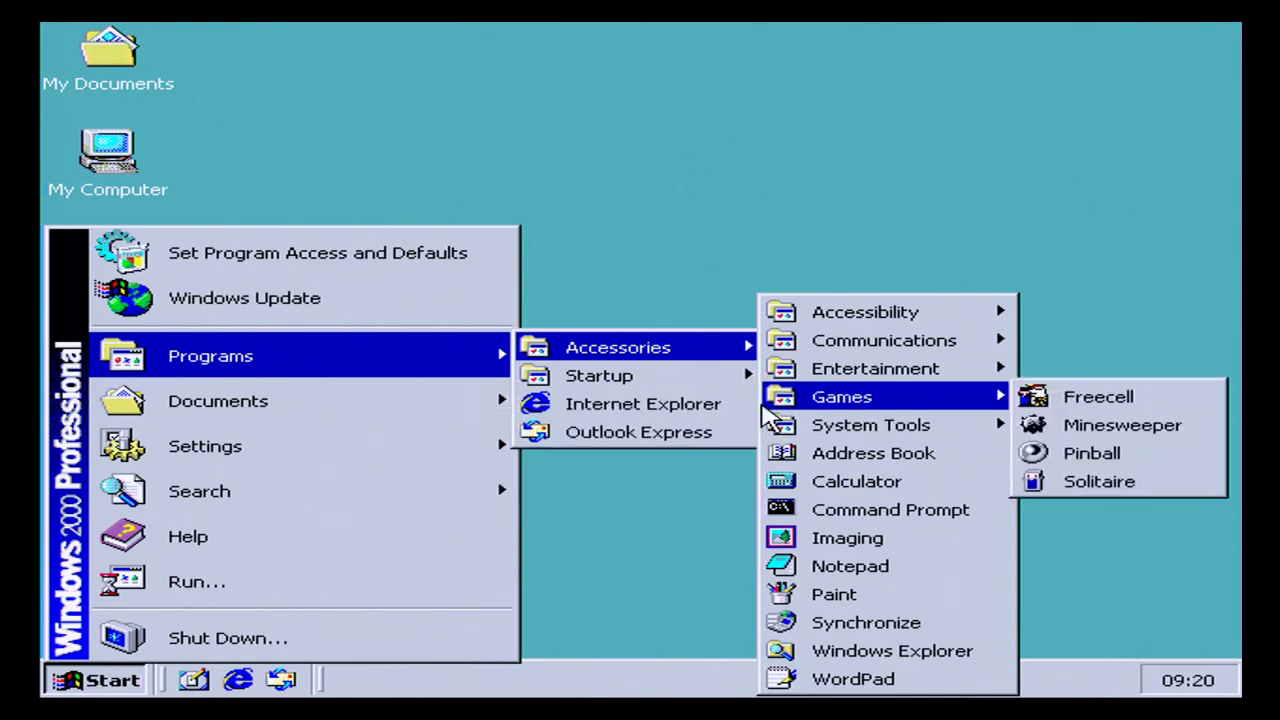
mouse_move(885, 432)
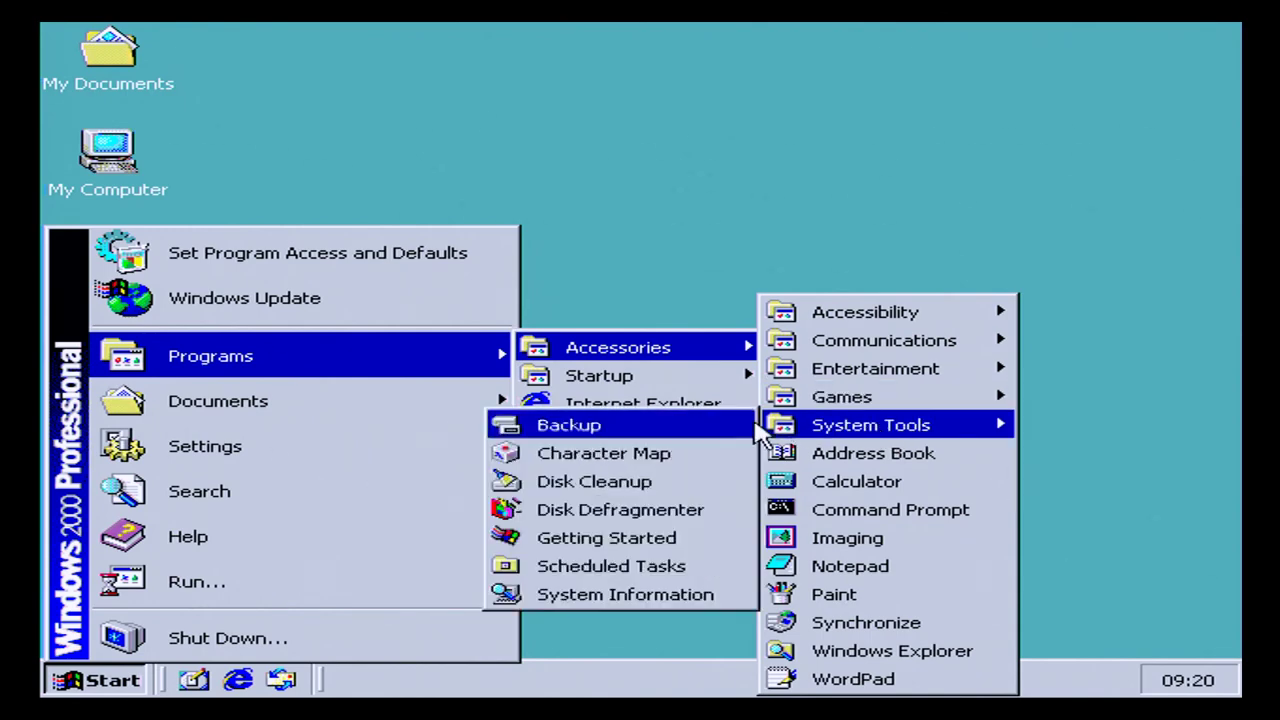
left_click(580, 512)
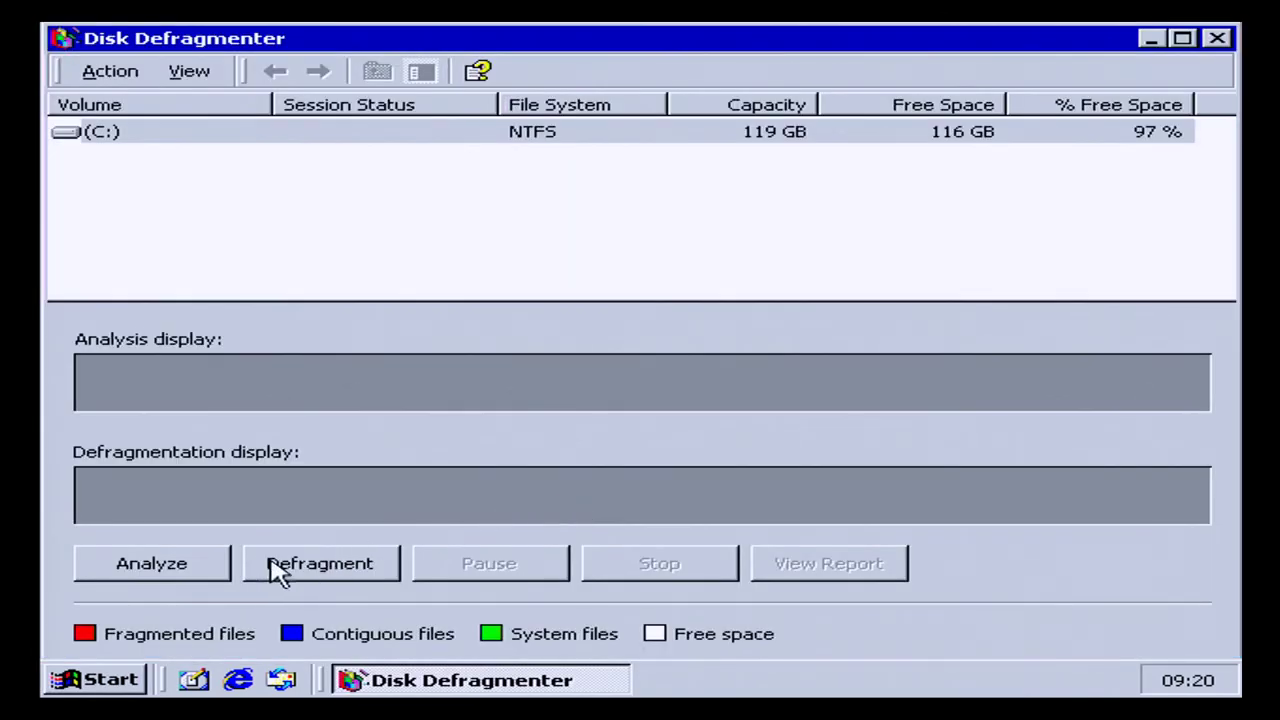
Analyse drive C:, read the report saying no defragmentation is needed, and close Disk Defragmenter.
left_click(200, 570)
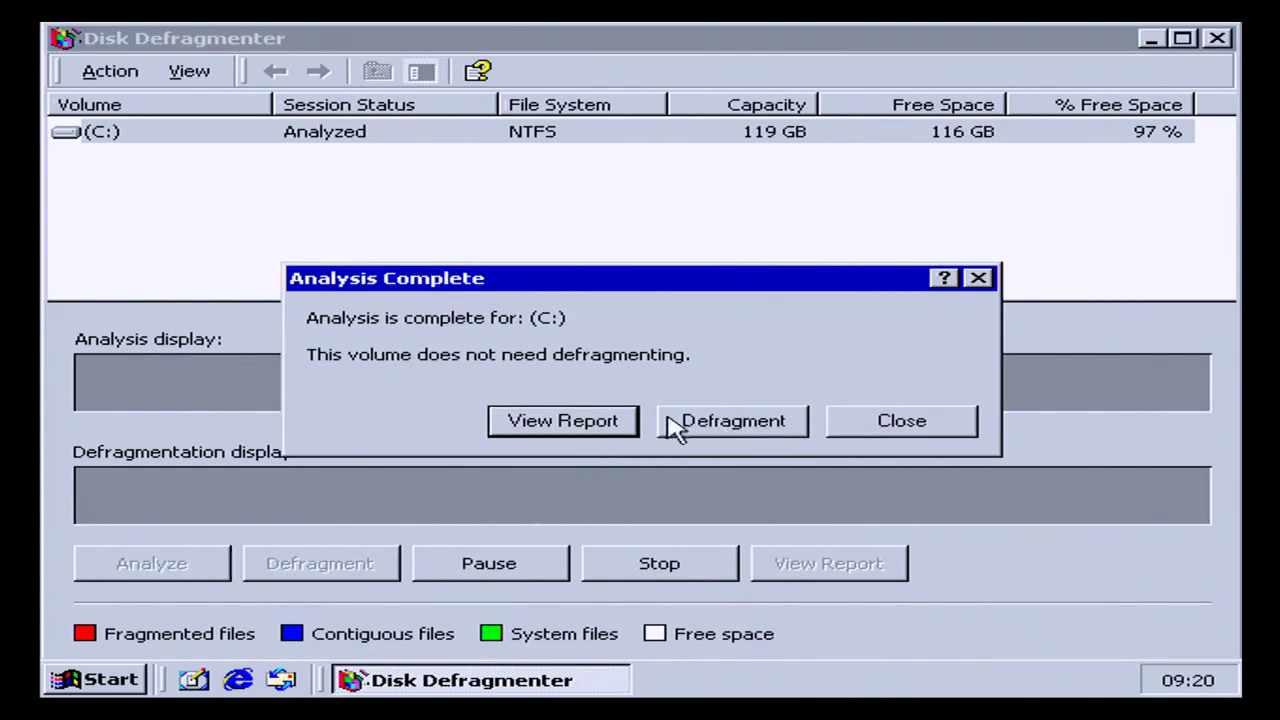
left_click(553, 425)
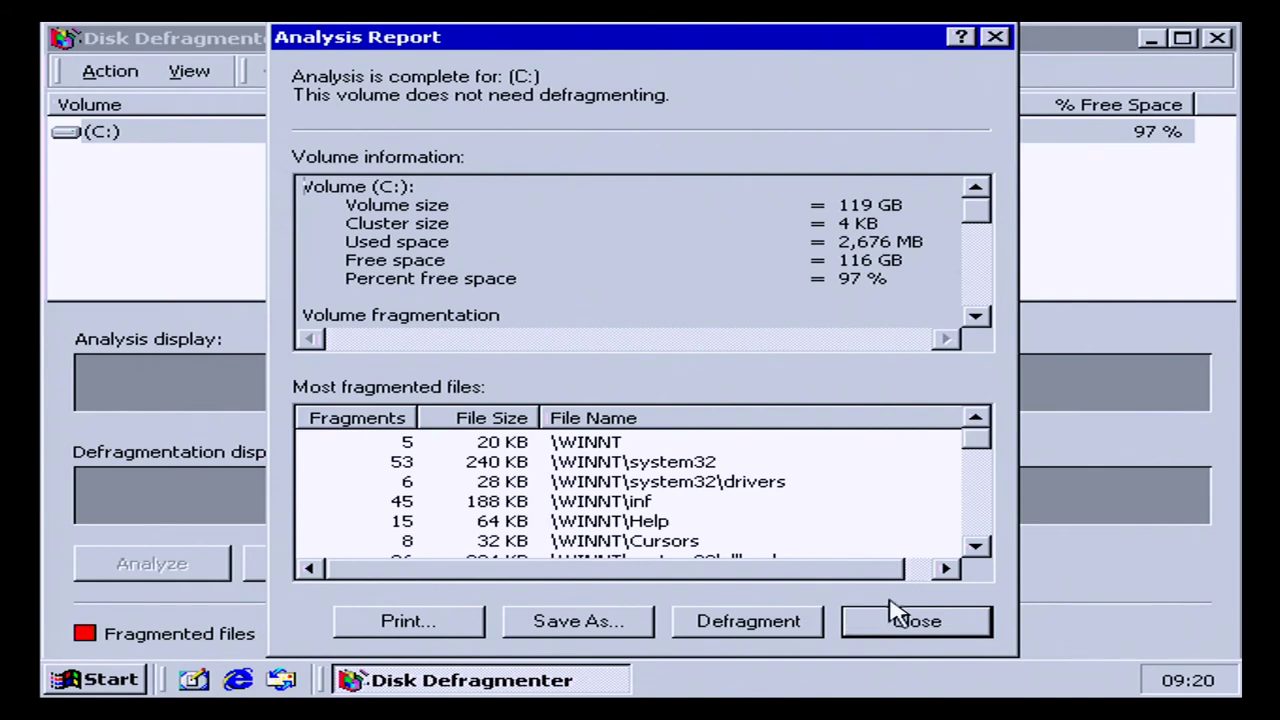
left_click(905, 625)
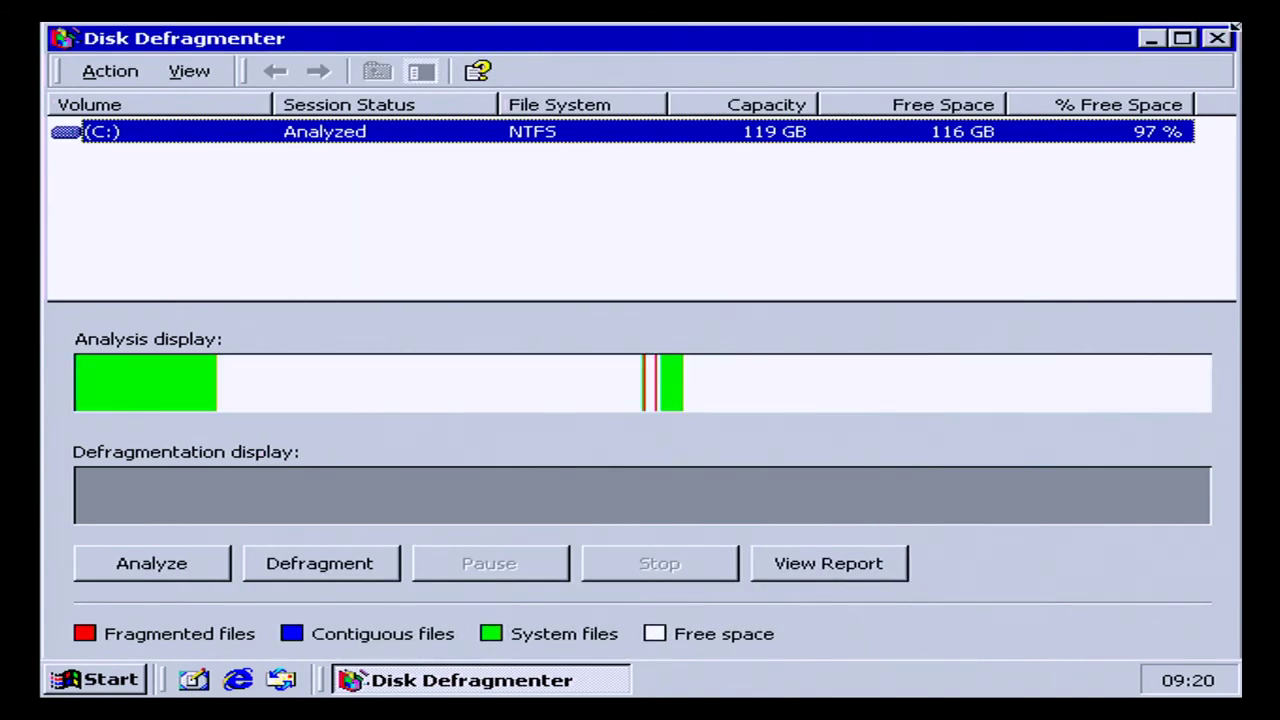
left_click(1215, 41)
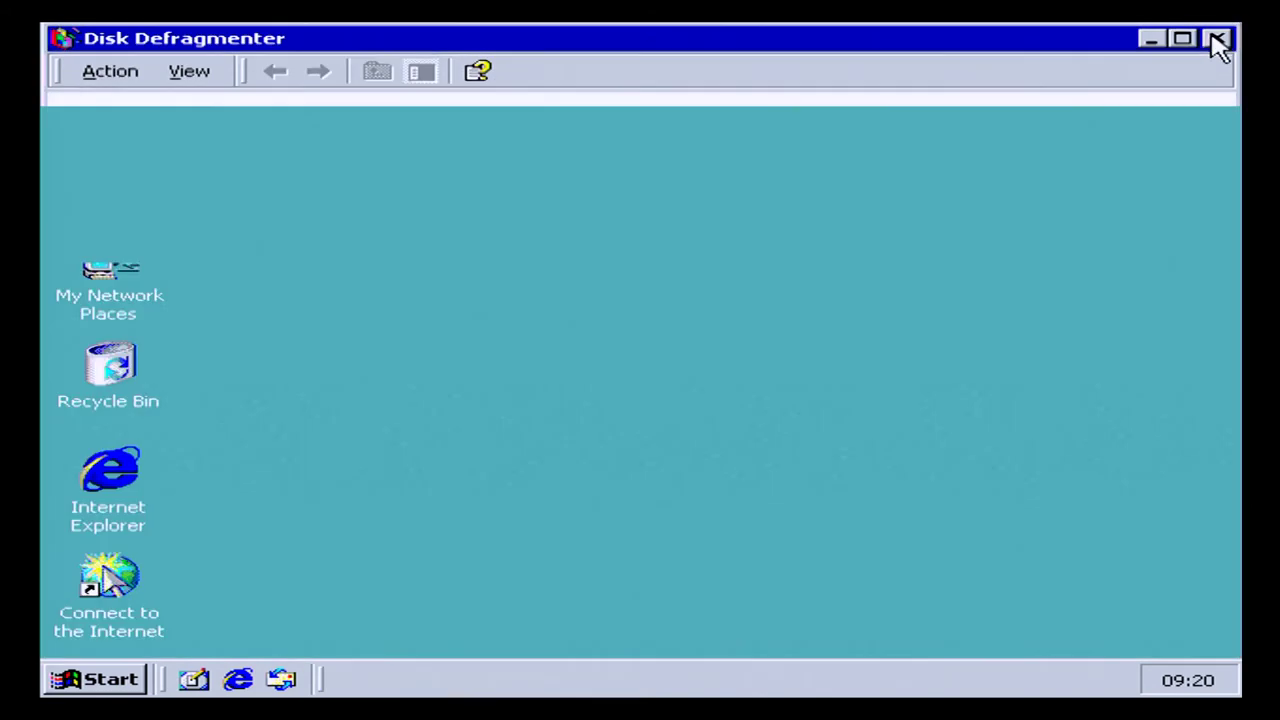
Open the desktop's Display Properties at the Screen Saver settings.
right_click(597, 230)
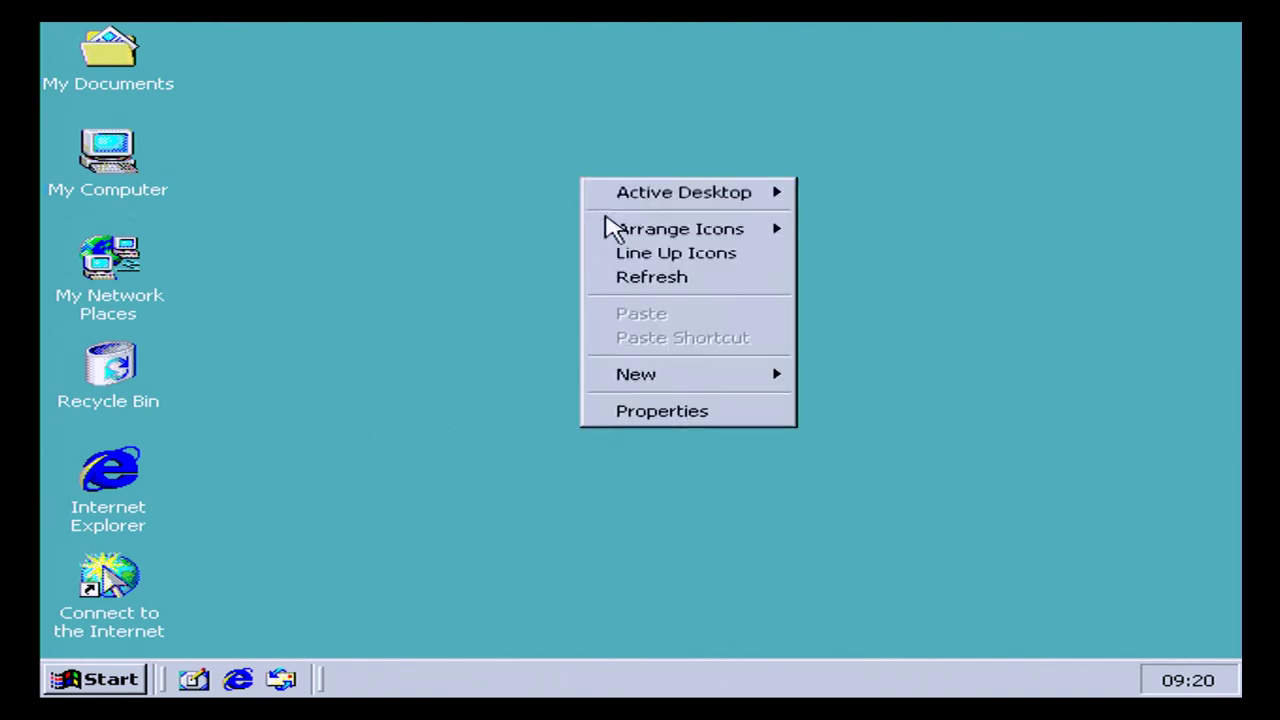
left_click(662, 411)
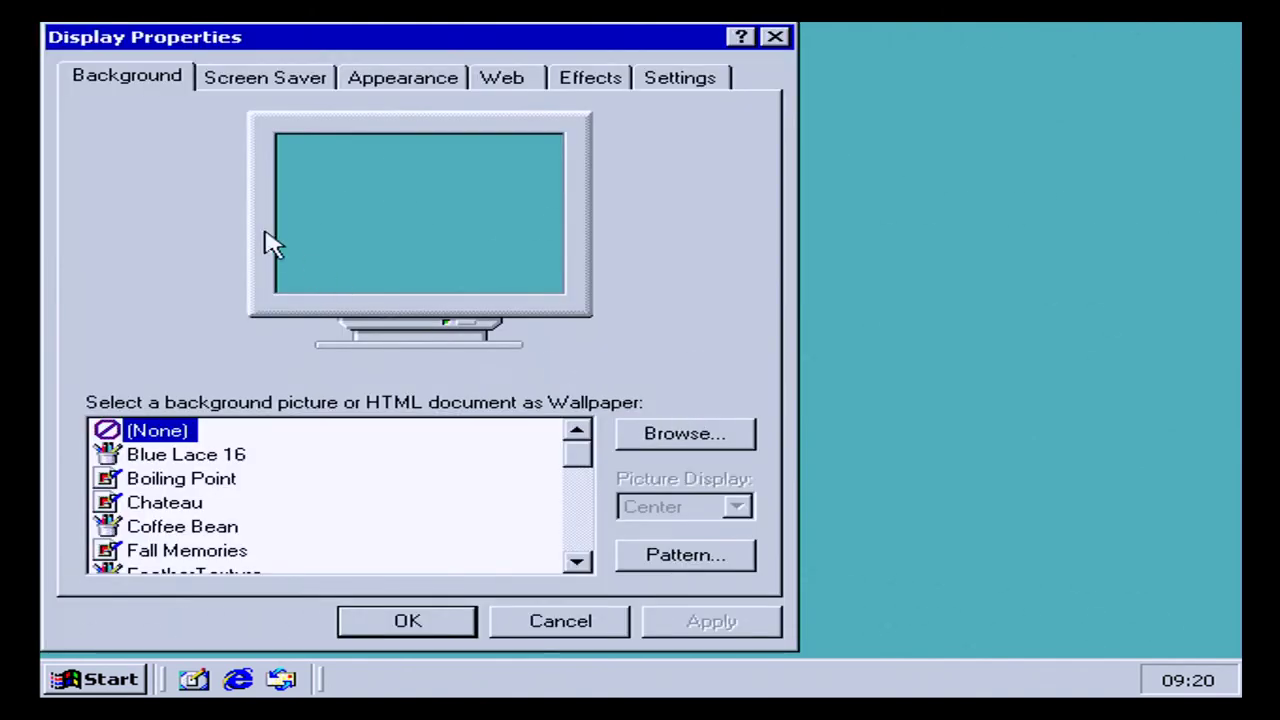
left_click(295, 78)
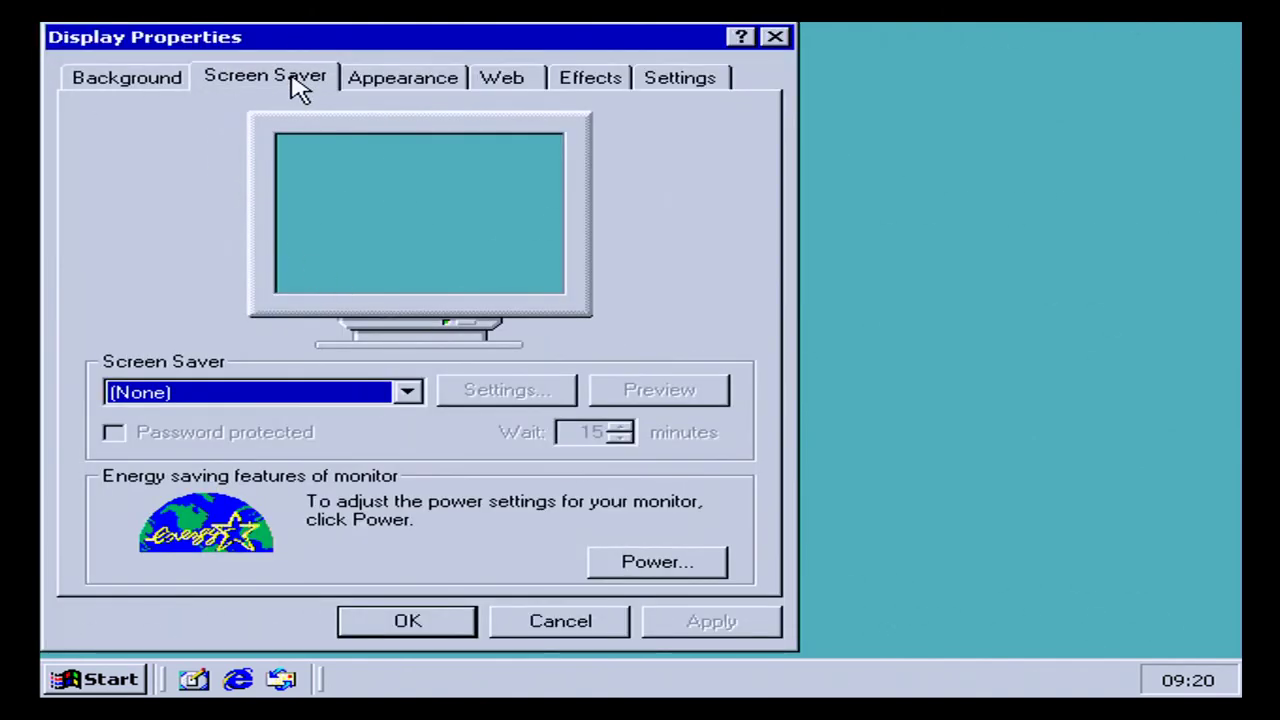
Try the 3D FlowerBox, 3D Flying Objects and 3D Maze (OpenGL) screen savers.
left_click(331, 399)
left_click(270, 440)
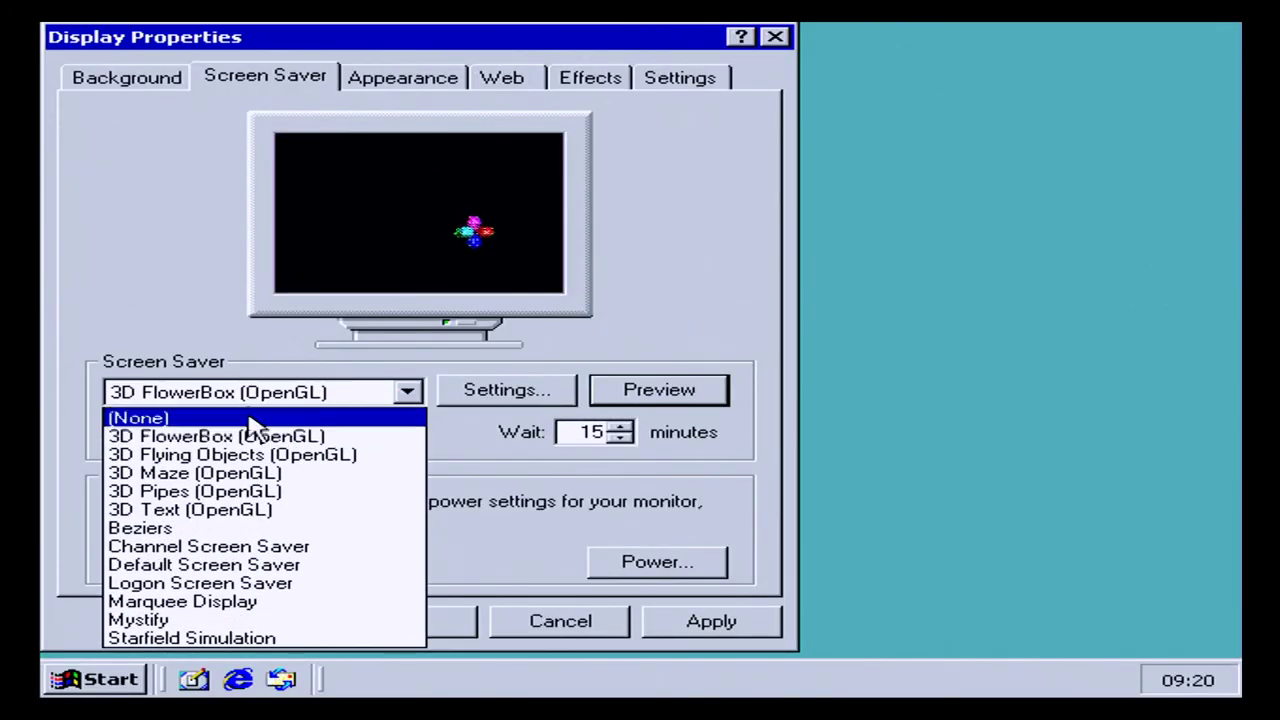
left_click(298, 456)
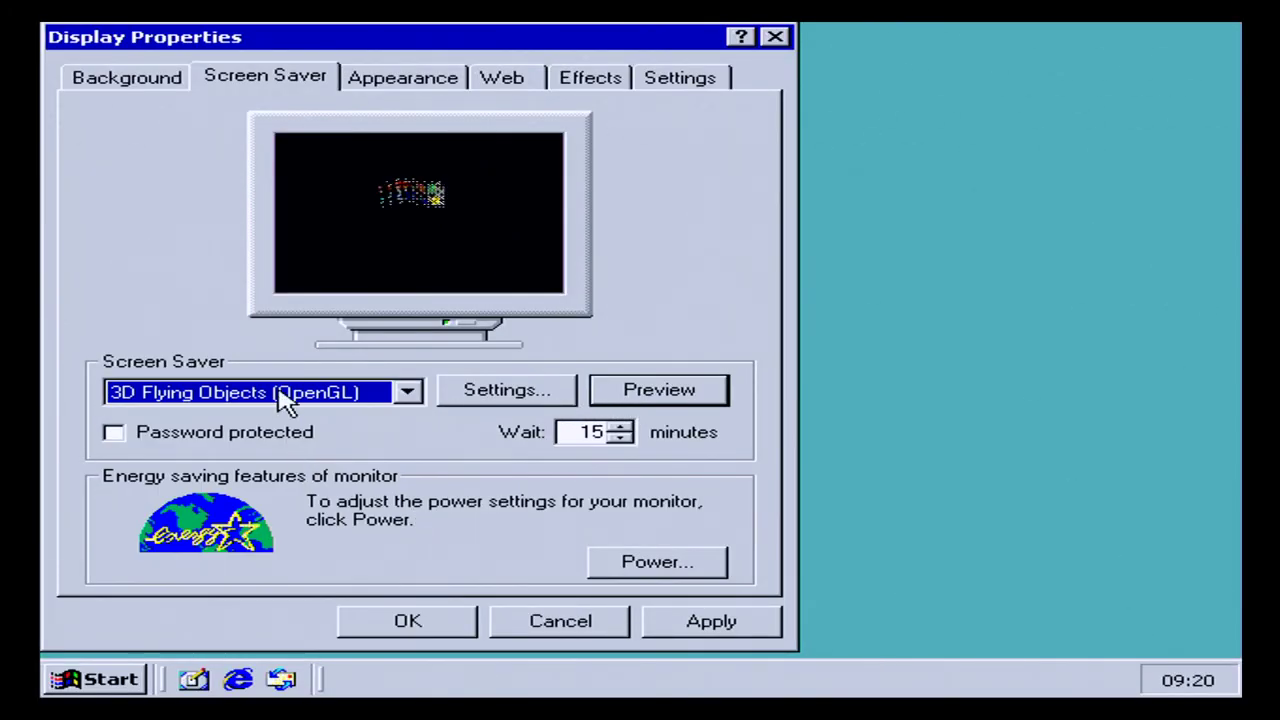
left_click(280, 398)
left_click(250, 473)
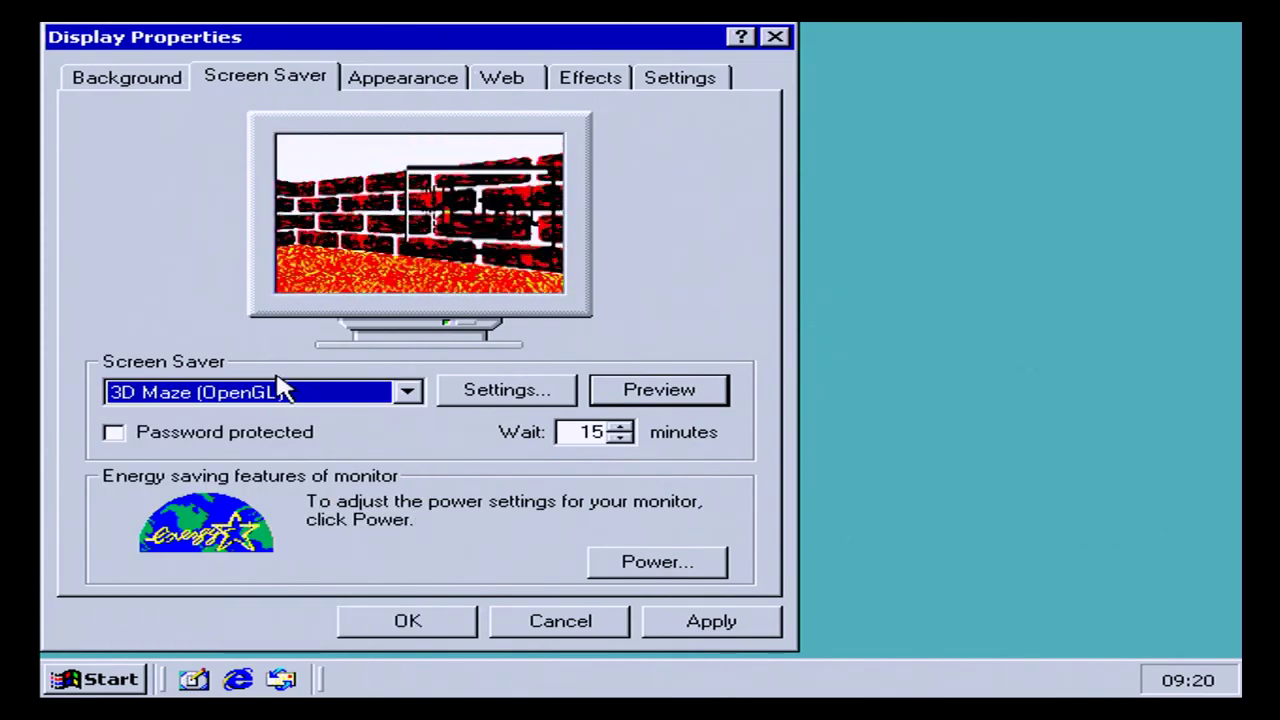
left_click(262, 400)
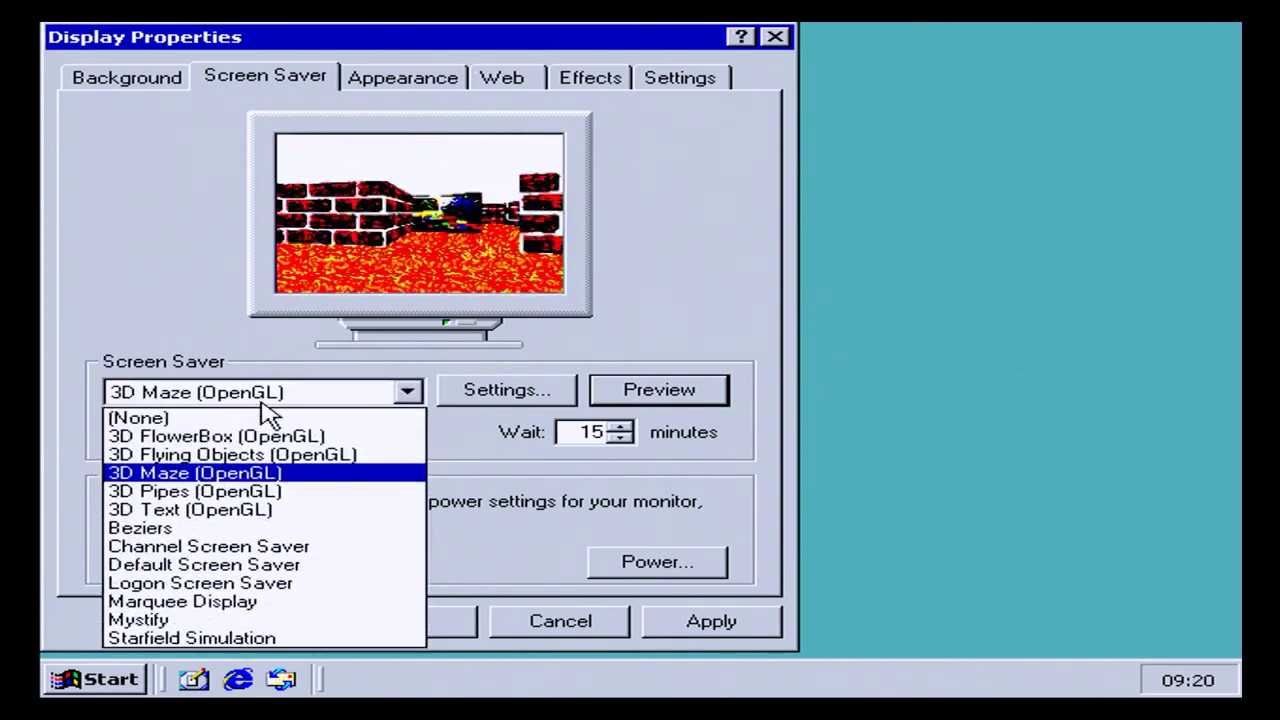
Try 3D Pipes, Starfield Simulation, Marquee Display and Mystify, previewing Mystify full screen.
left_click(257, 489)
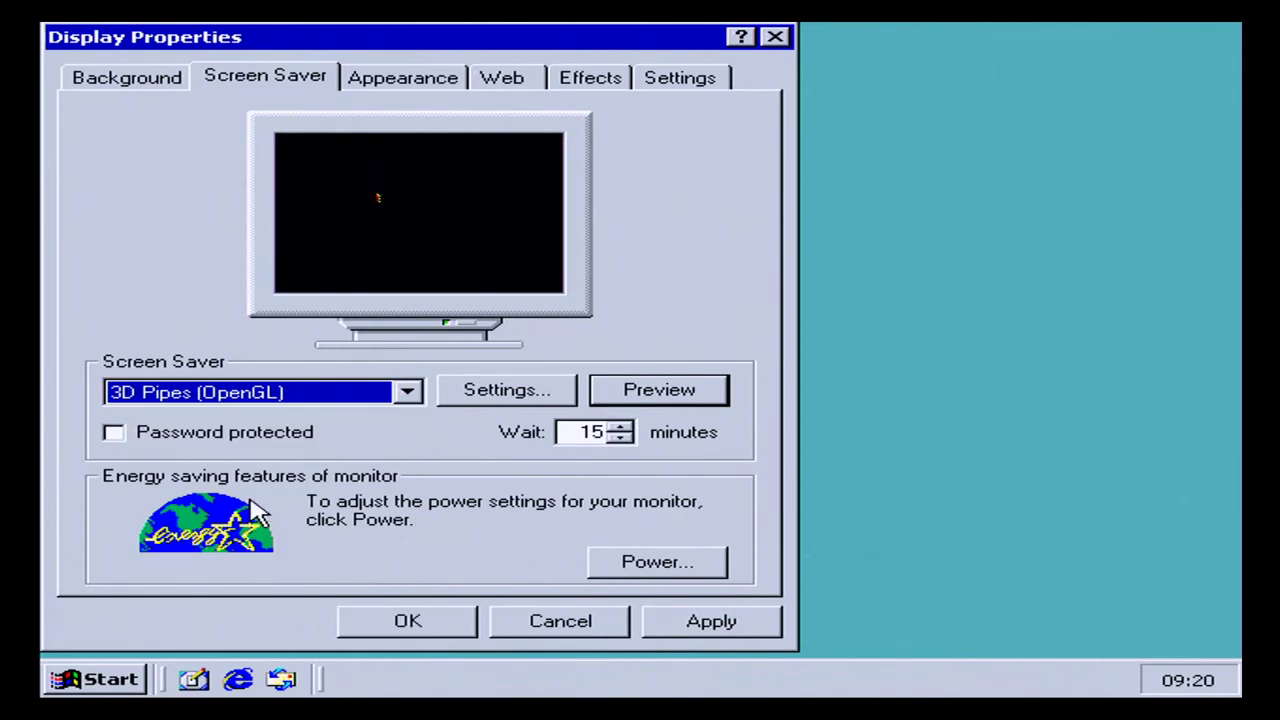
left_click(305, 390)
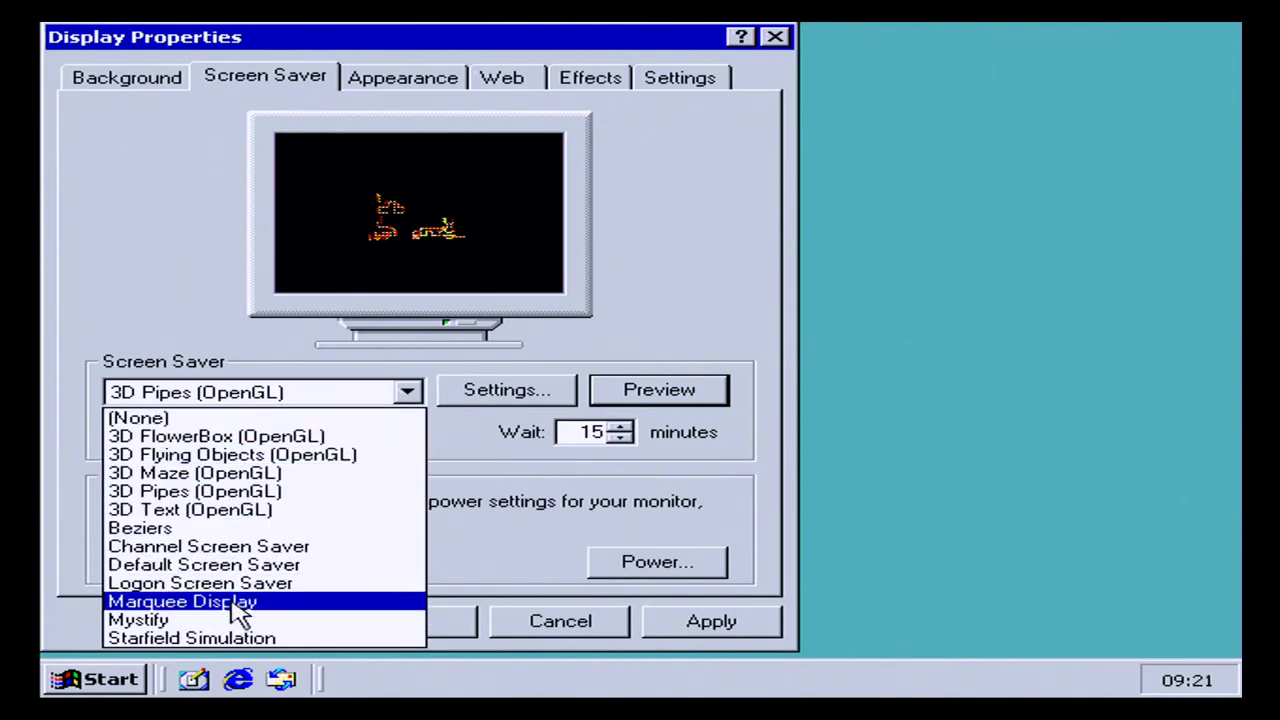
left_click(220, 640)
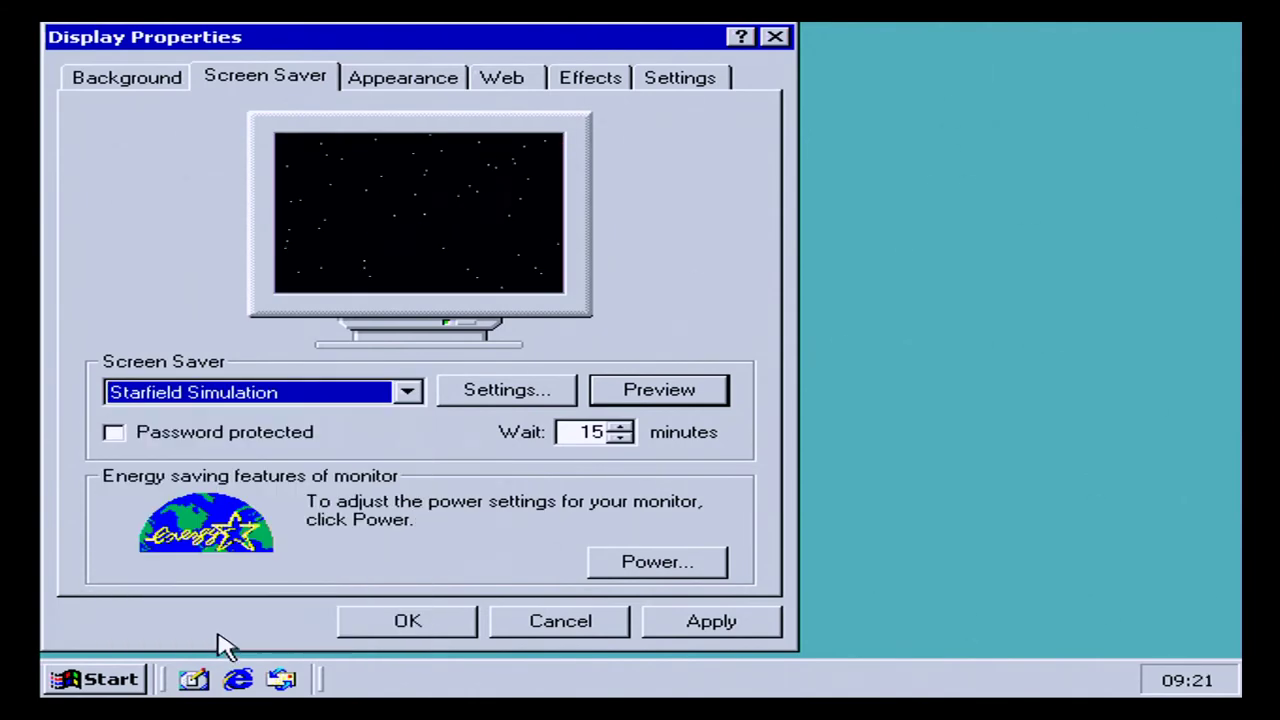
left_click(300, 395)
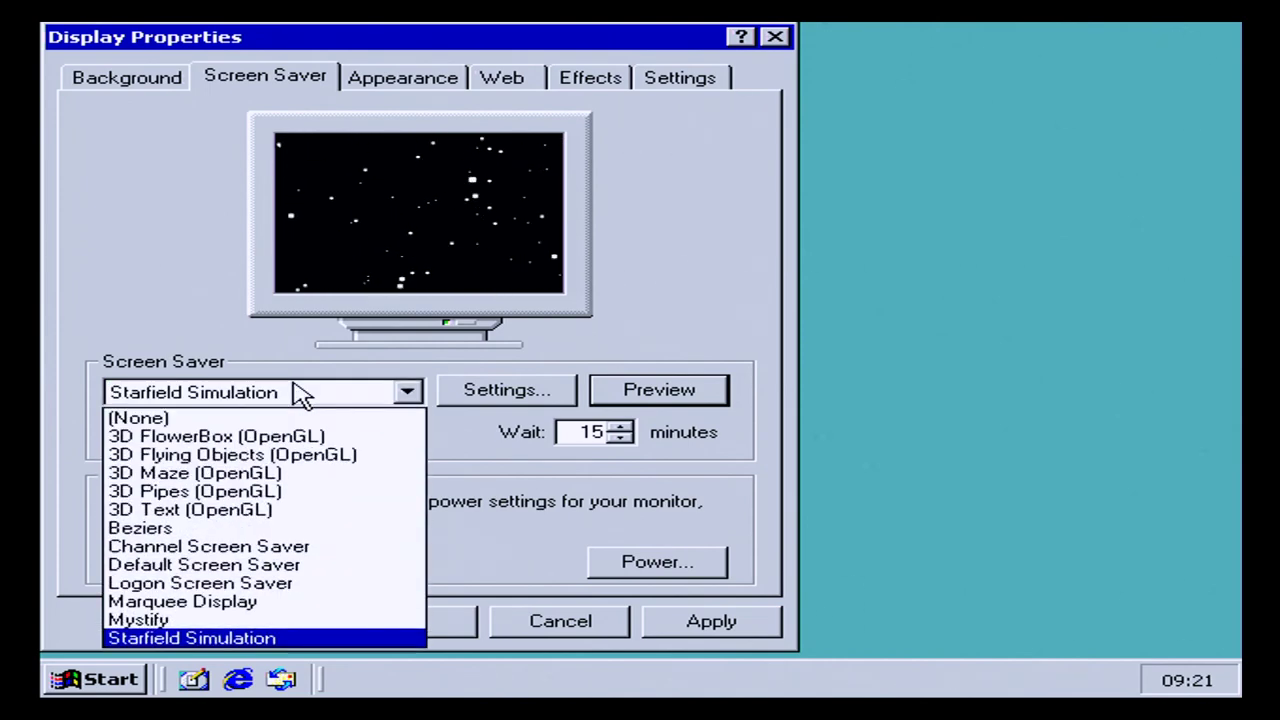
left_click(229, 603)
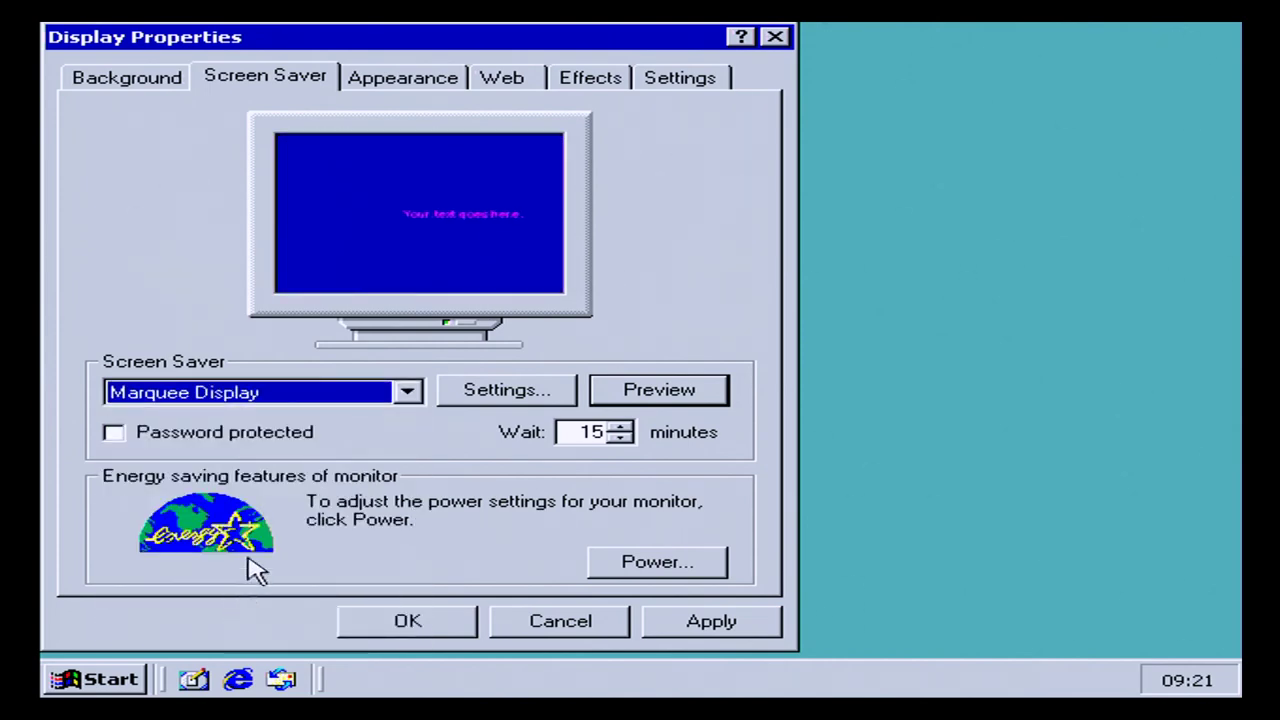
left_click(316, 392)
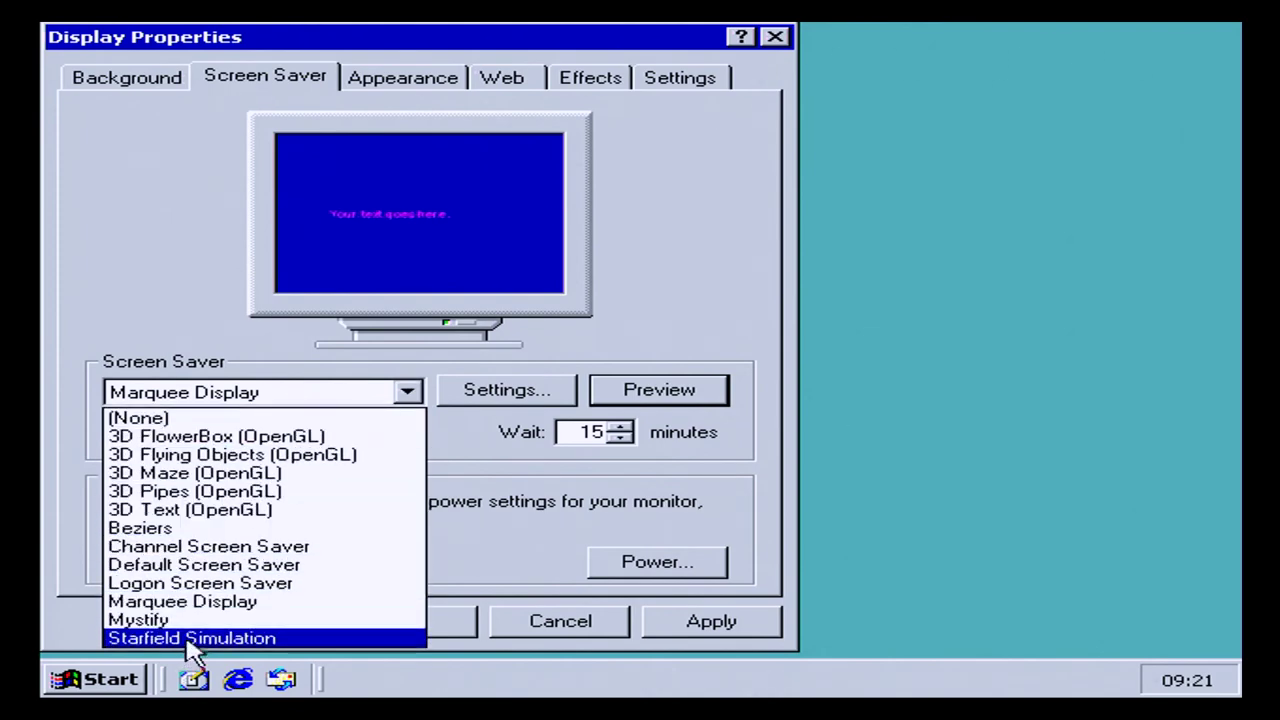
left_click(203, 621)
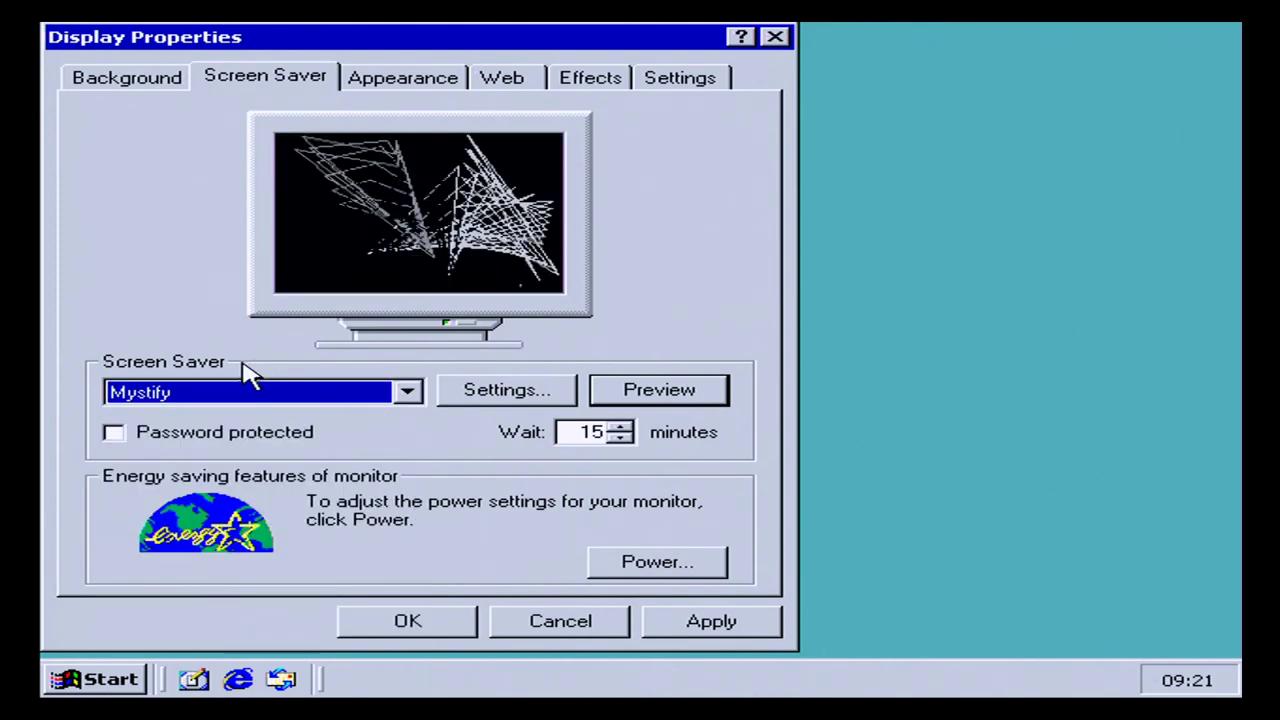
left_click(711, 394)
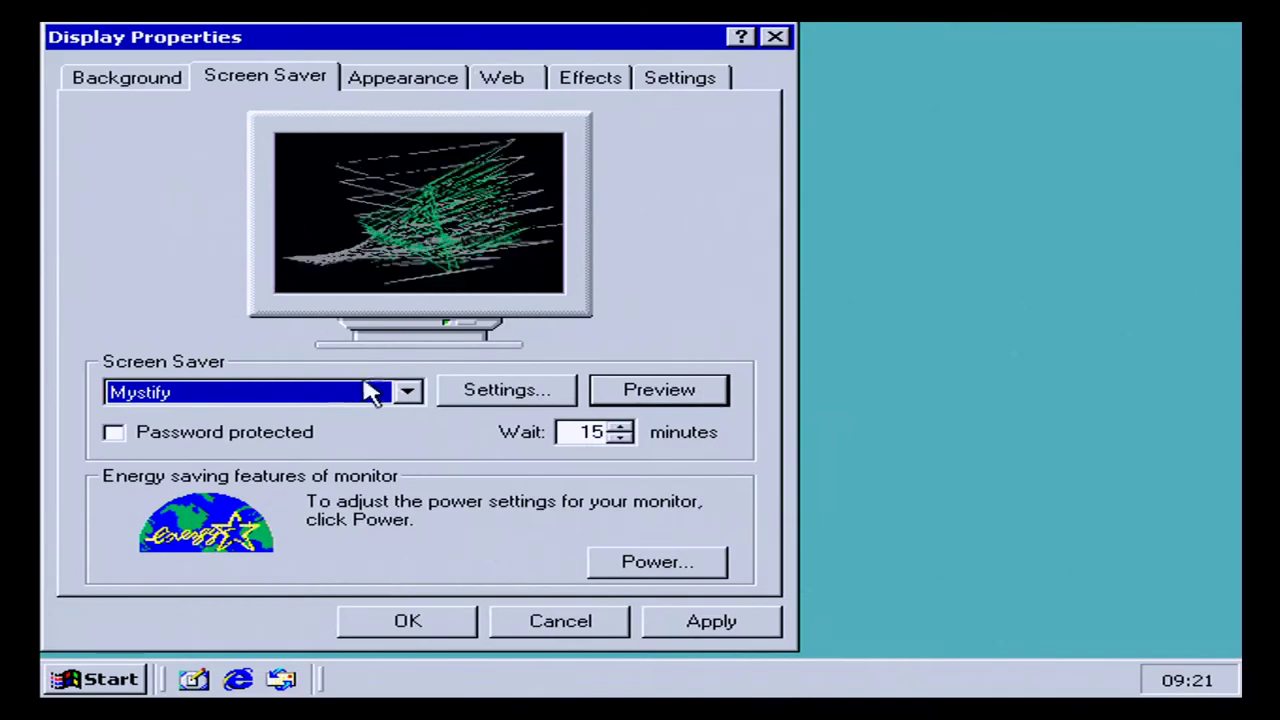
Choose Logon Screen Saver as the screen saver.
left_click(276, 398)
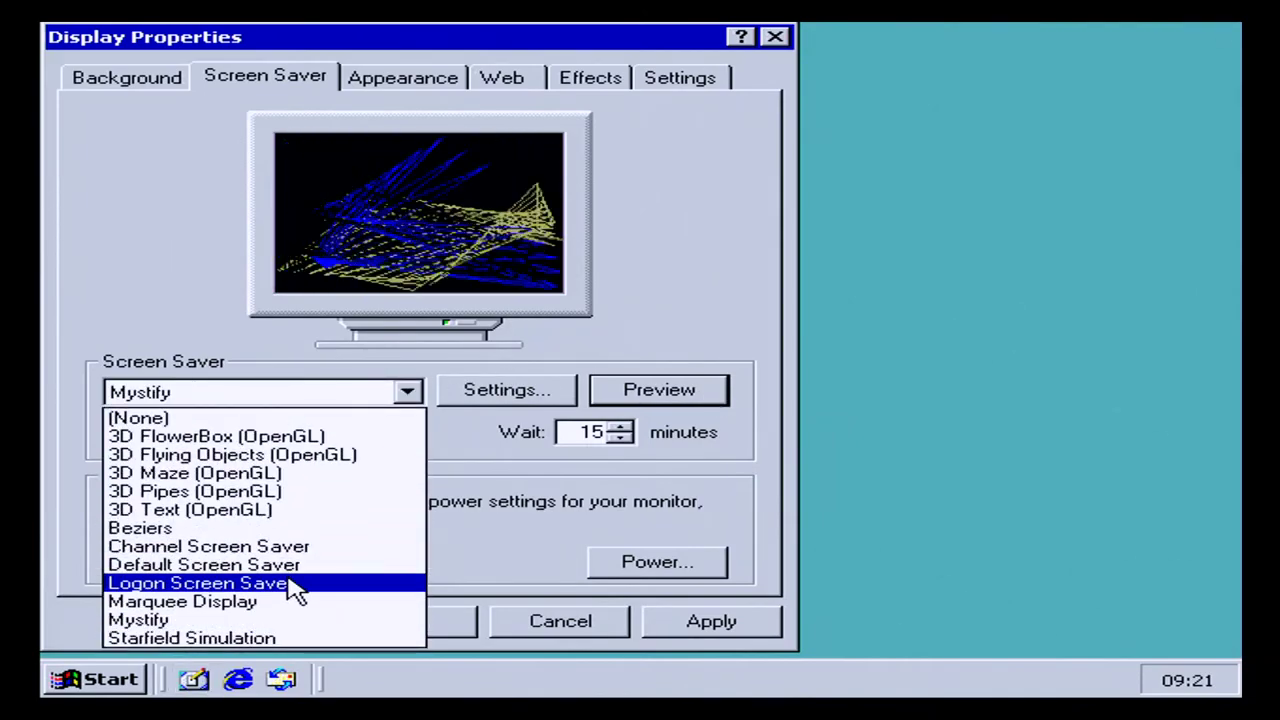
left_click(290, 586)
left_click(323, 397)
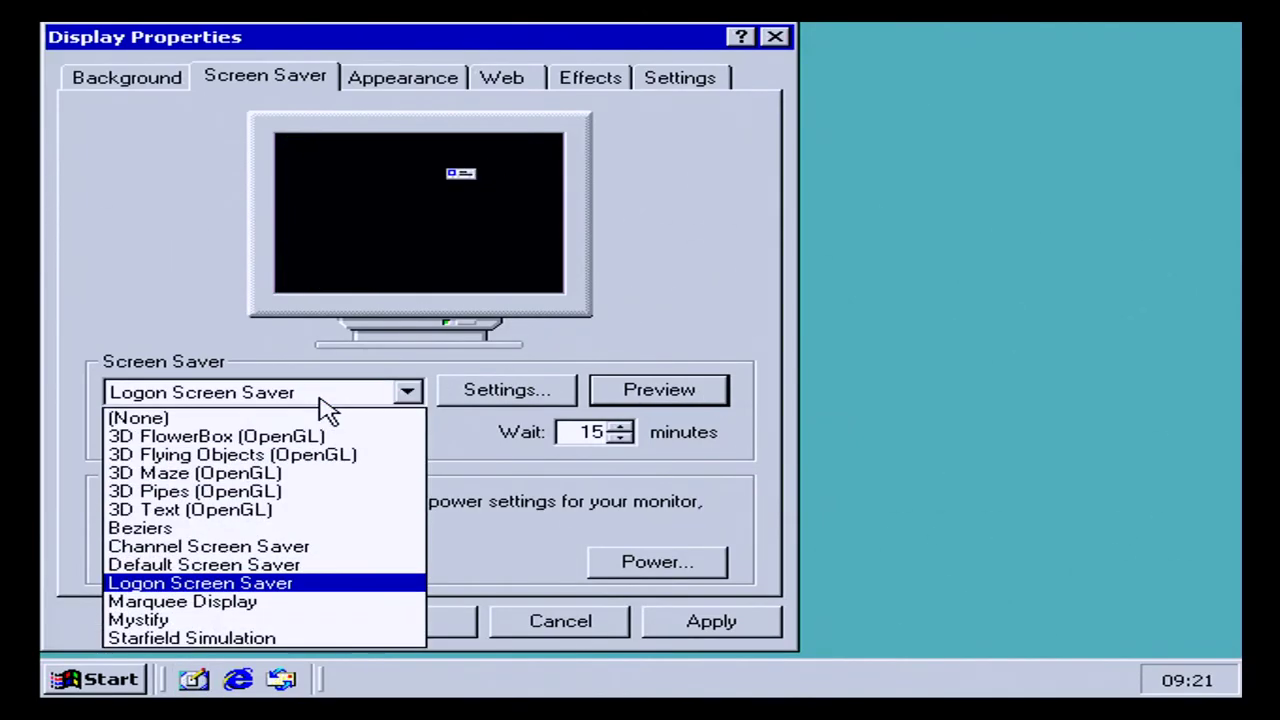
Try Default, Channel and Beziers screen savers, then arrow back to 3D Maze (OpenGL).
left_click(295, 563)
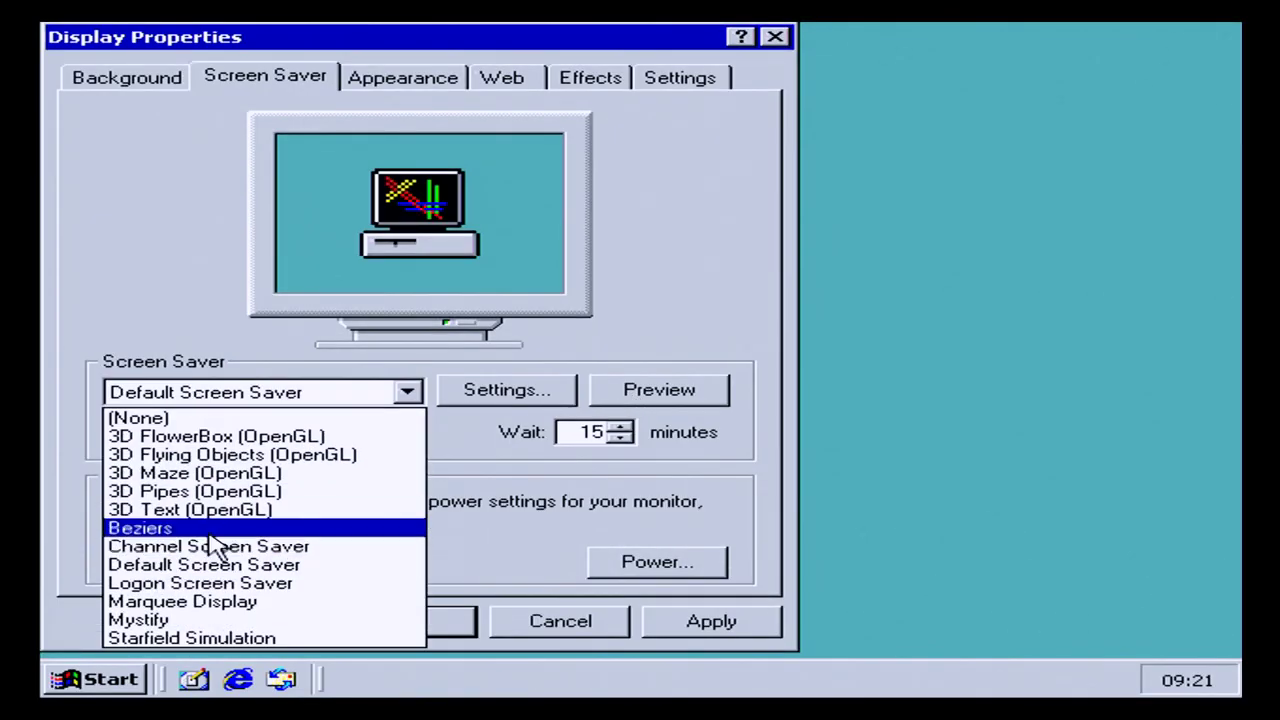
left_click(205, 545)
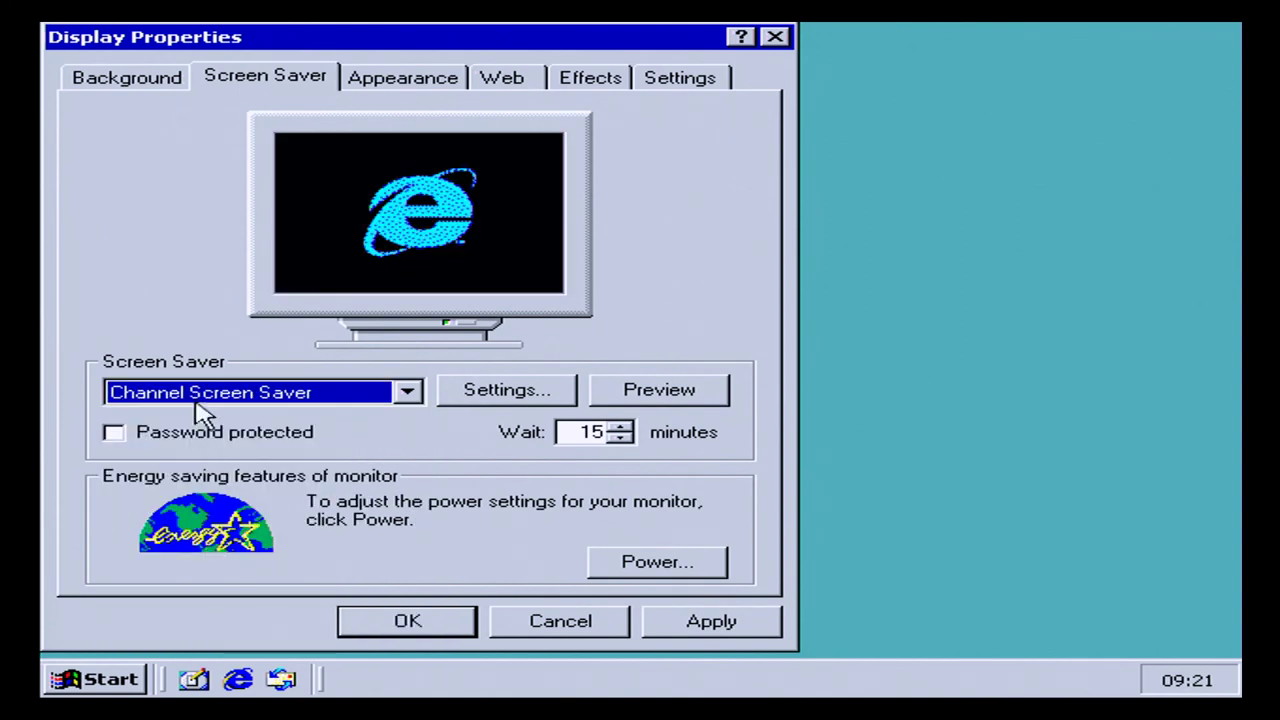
left_click(200, 400)
left_click(185, 545)
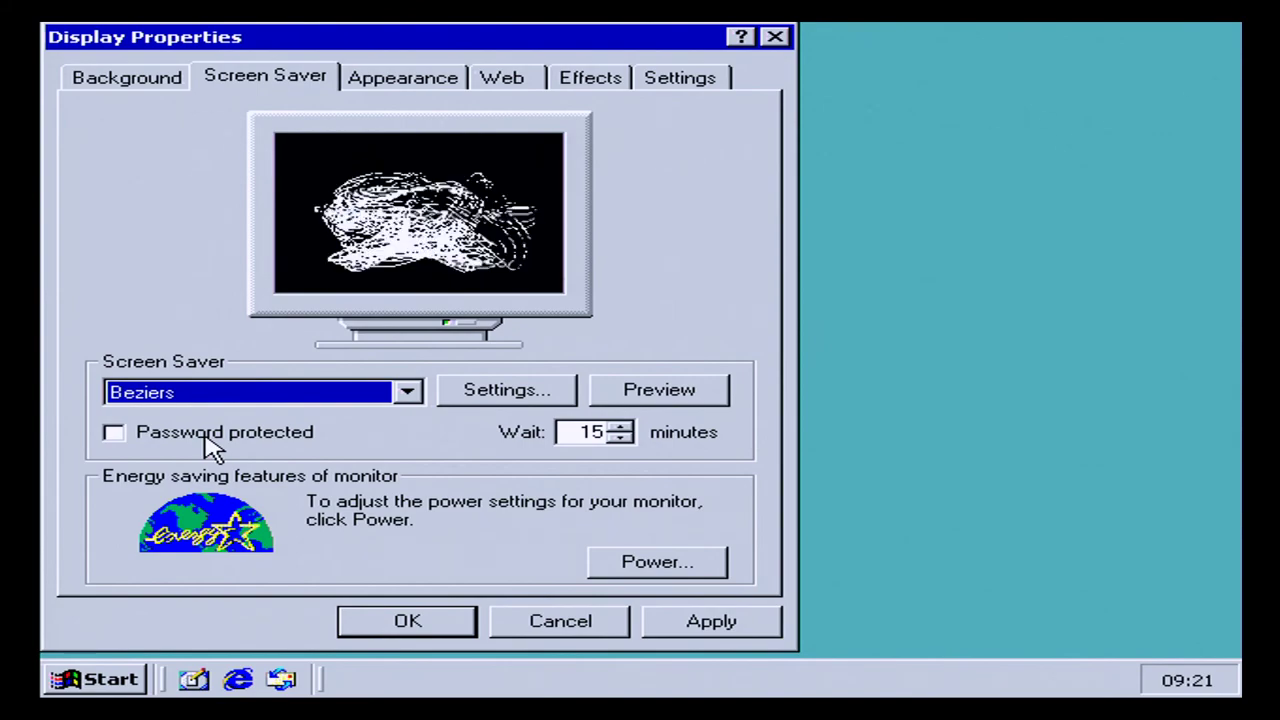
key("Up")
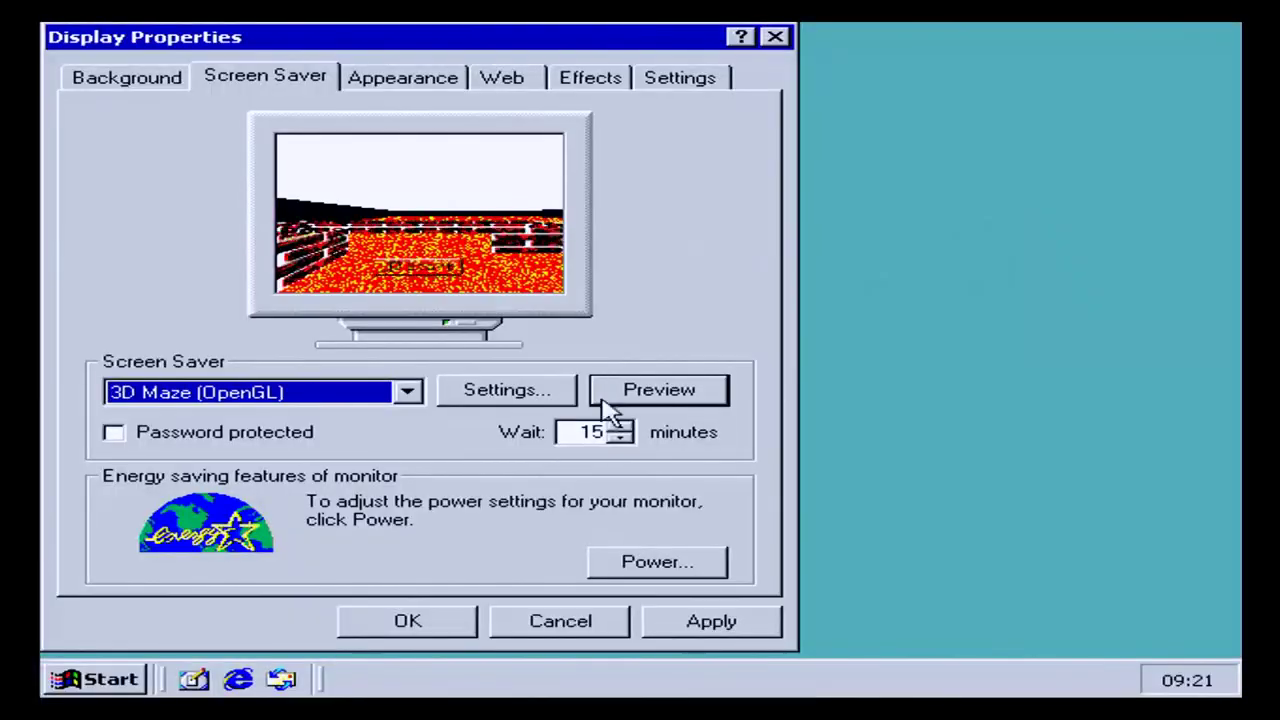
Preview Background wallpapers from Chateau to Gold Petals, then cancel Display Properties without applying any.
left_click(128, 80)
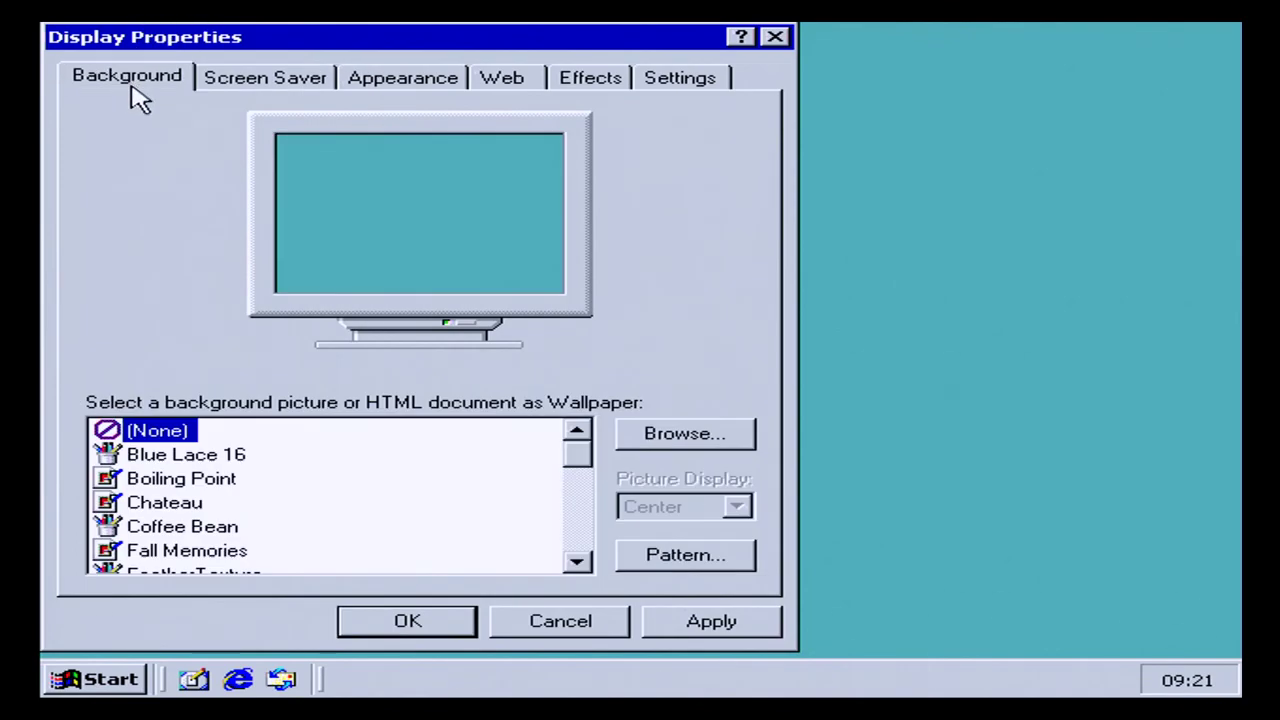
left_click(213, 524)
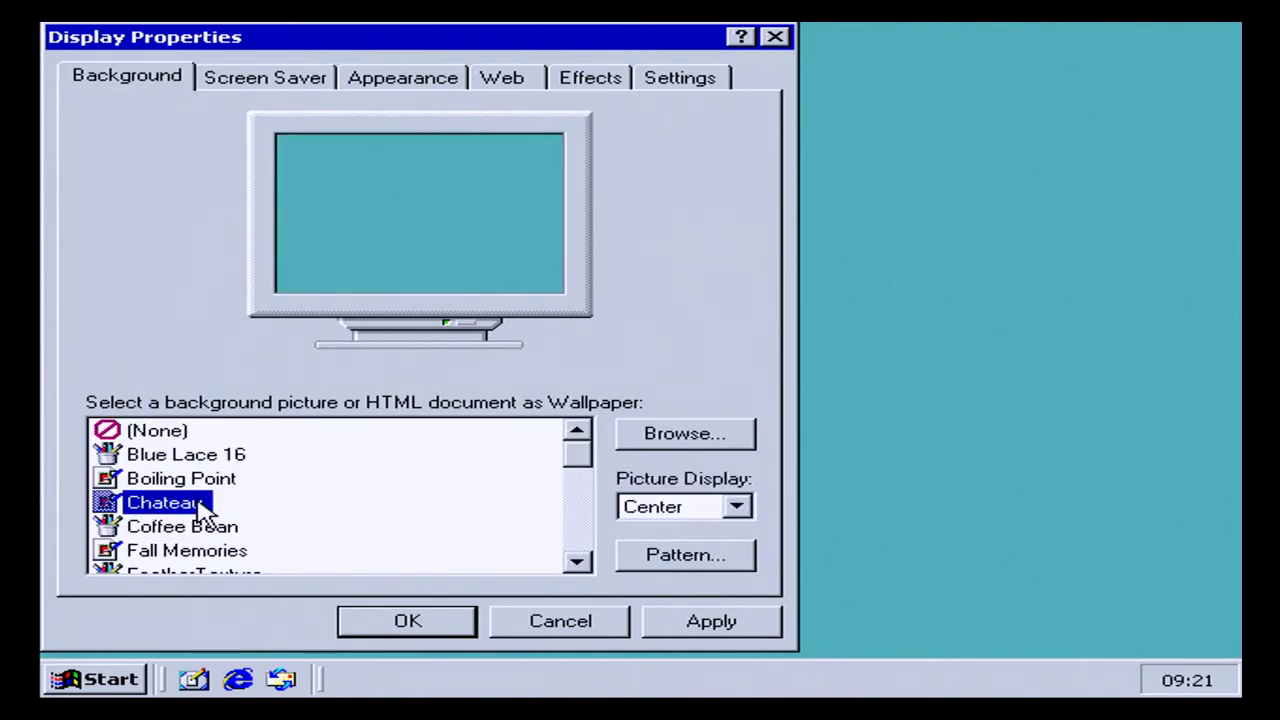
scroll(203, 512, "down", 1)
left_click_drag(196, 463, 212, 547)
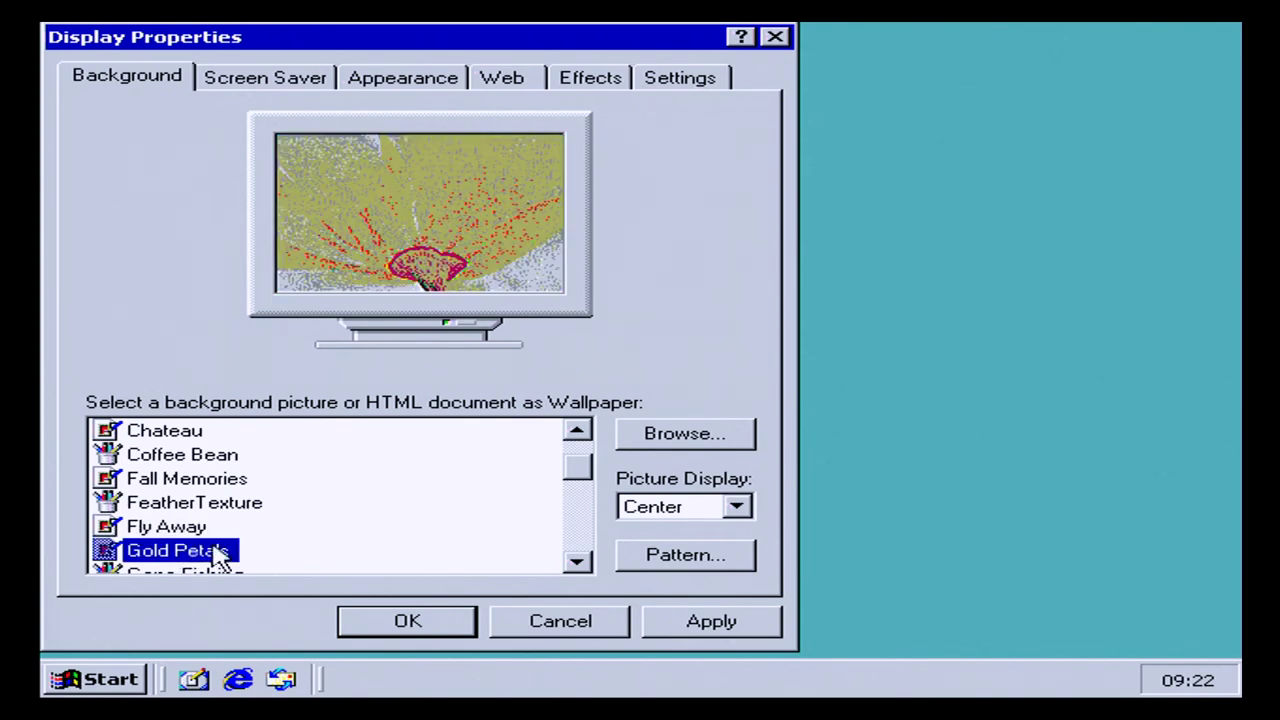
left_click(520, 628)
left_click(95, 680)
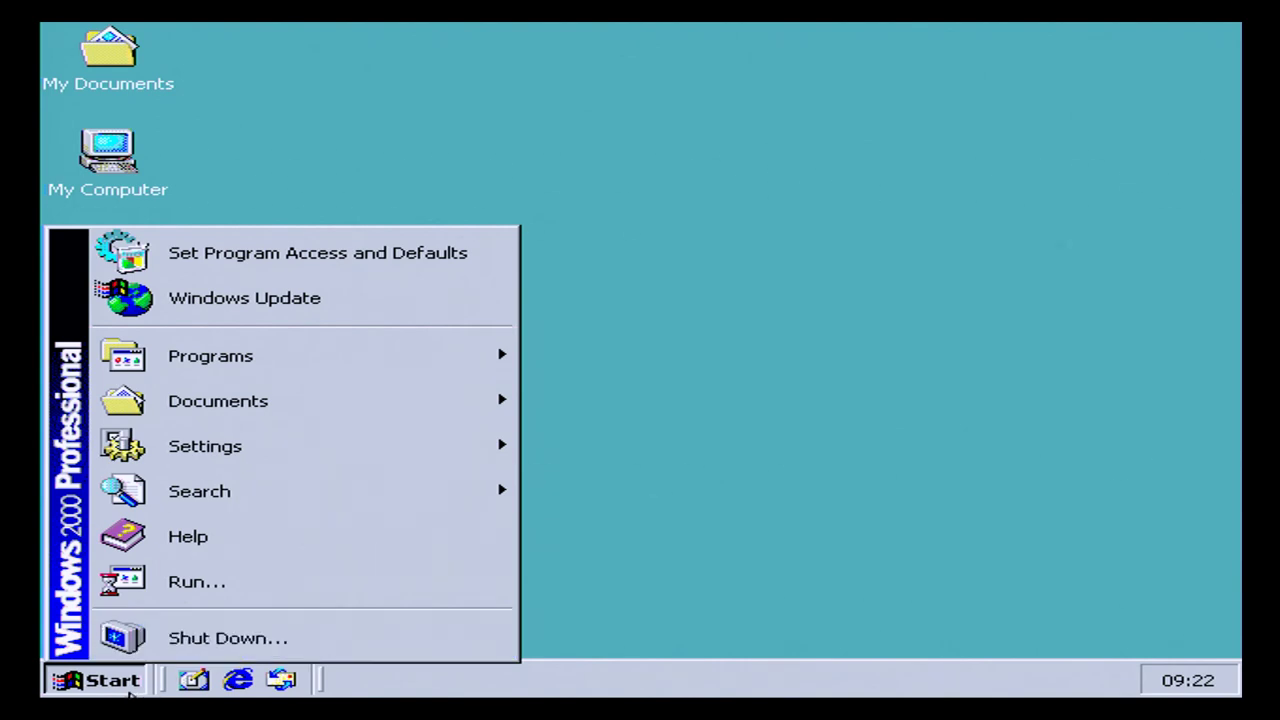
Bring up the Shut Down Windows dialog from the Start menu, leaving Shut down selected.
left_click(814, 547)
left_click(90, 680)
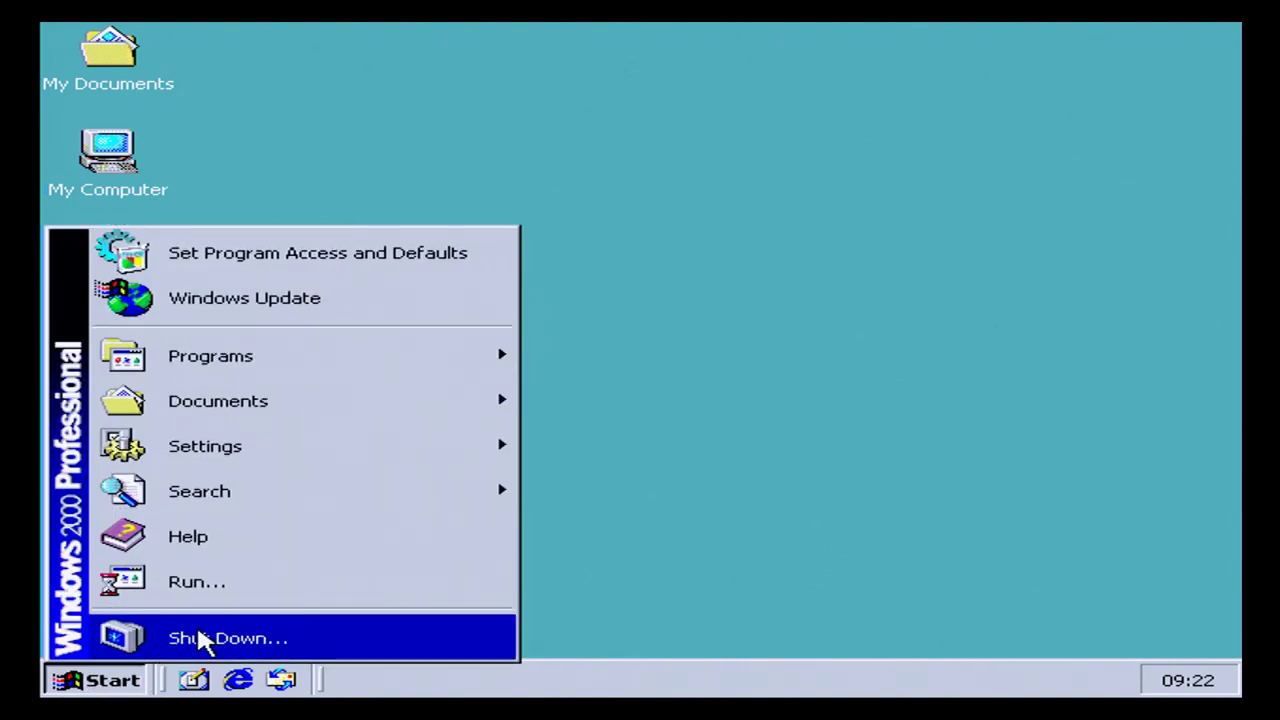
left_click(203, 640)
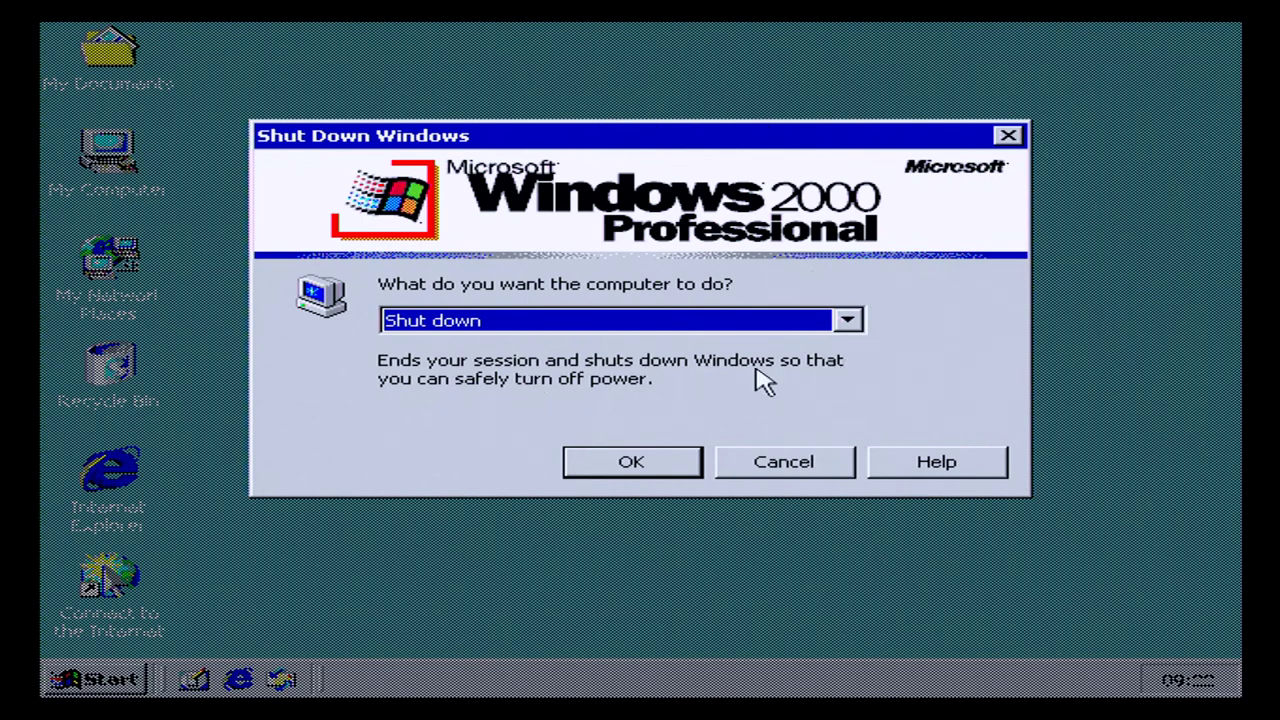